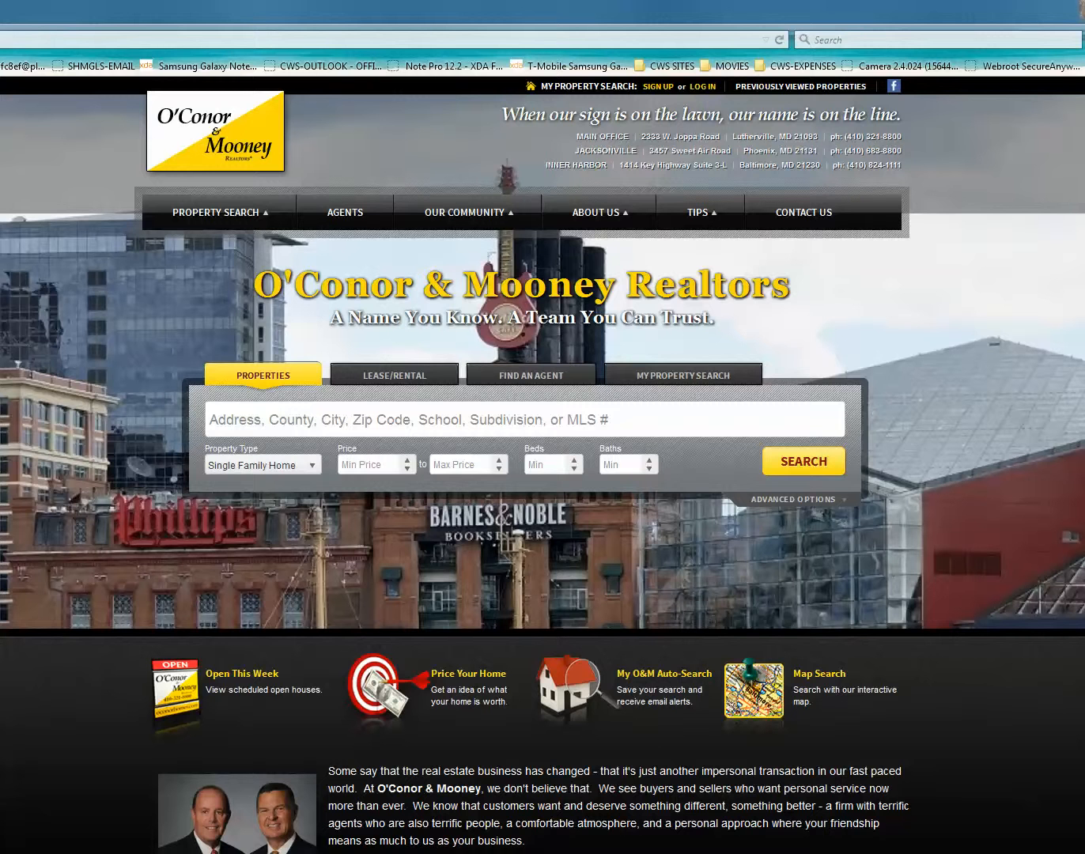
# Step: Open the Agent Dashboard from the links at the end of the O'Conor & Mooney homepage
pyautogui.scroll(-3, 542, 464)
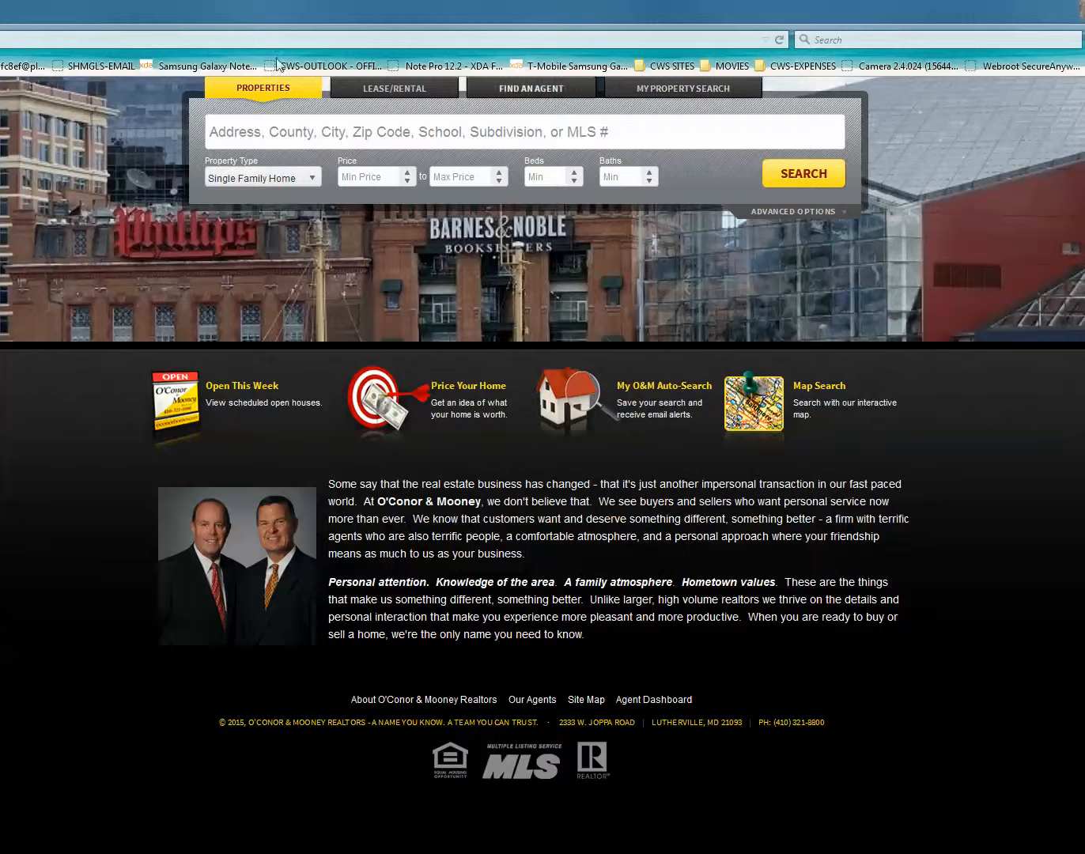
pyautogui.click(665, 700)
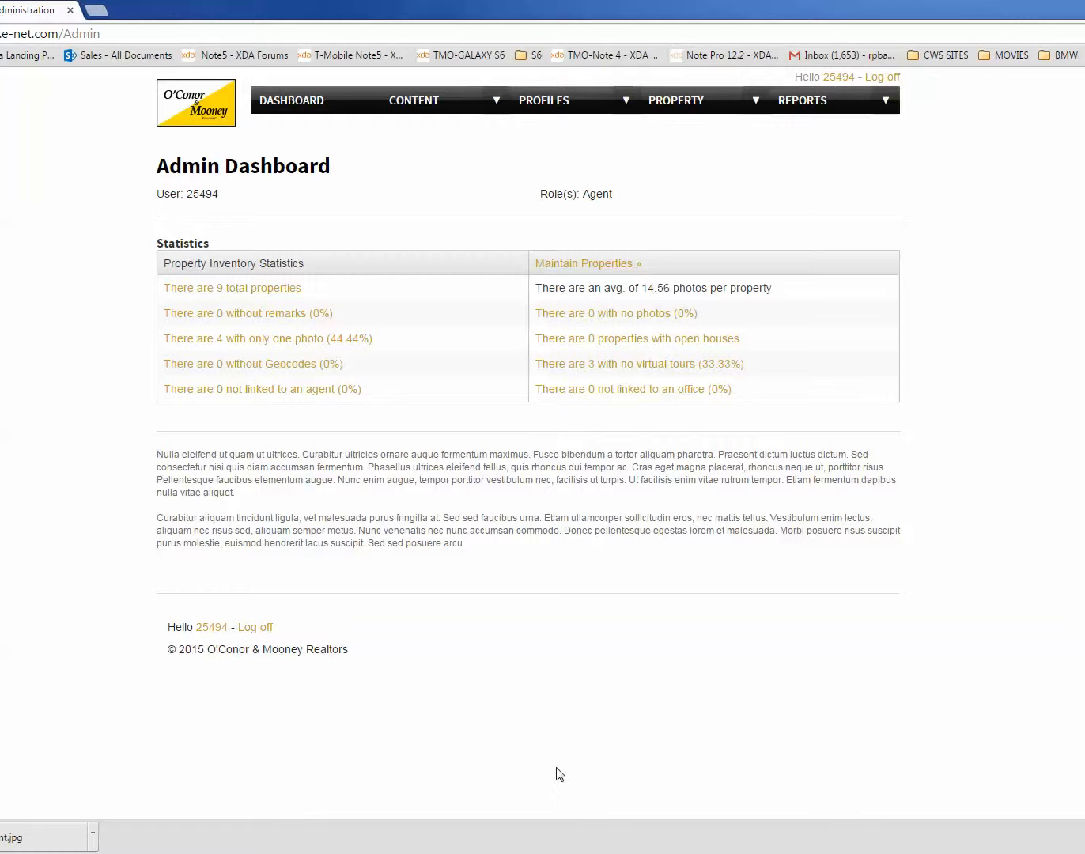
# Step: View the Change Password page for the agent's account and return to the admin dashboard
pyautogui.moveTo(530, 102)
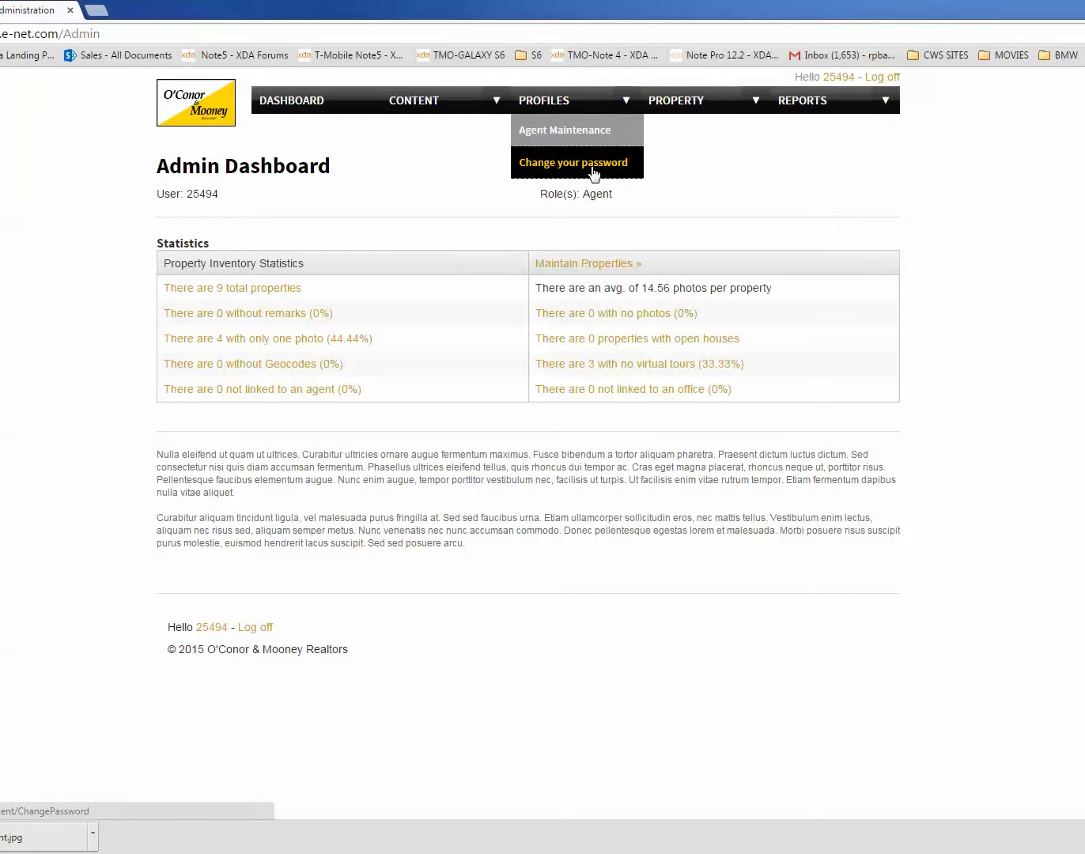
pyautogui.click(545, 163)
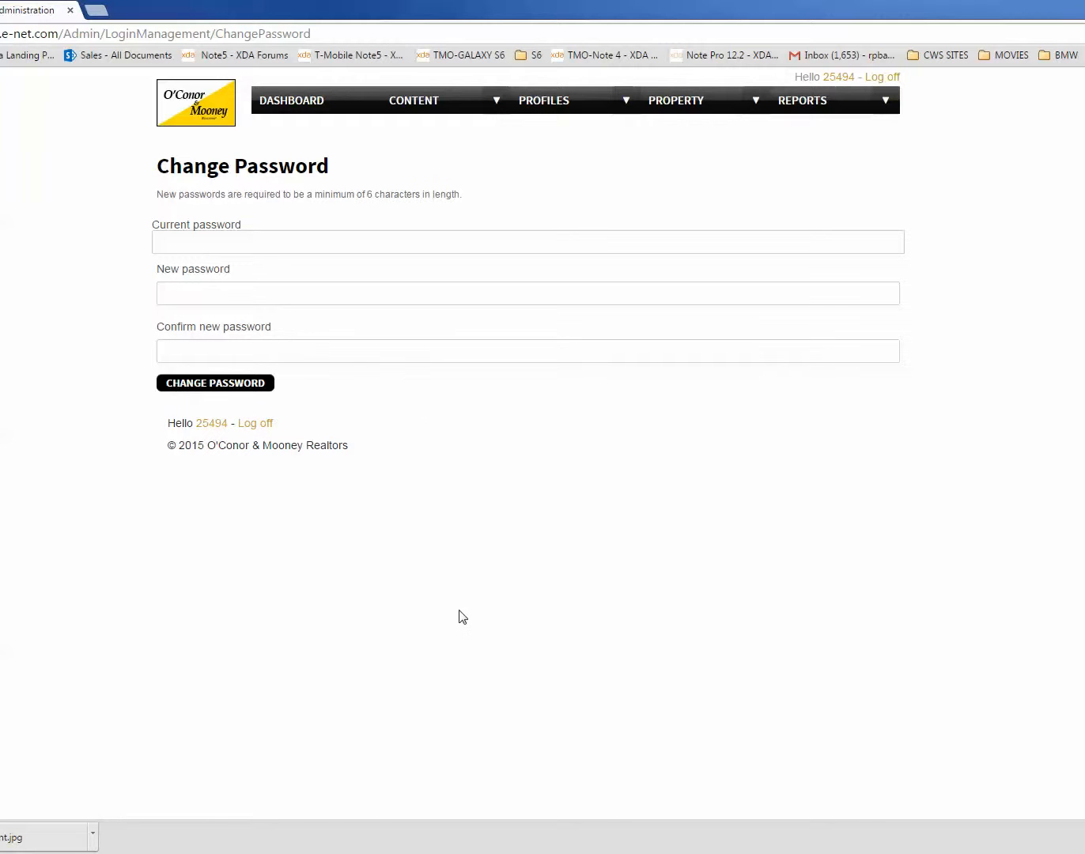
pyautogui.moveTo(522, 111)
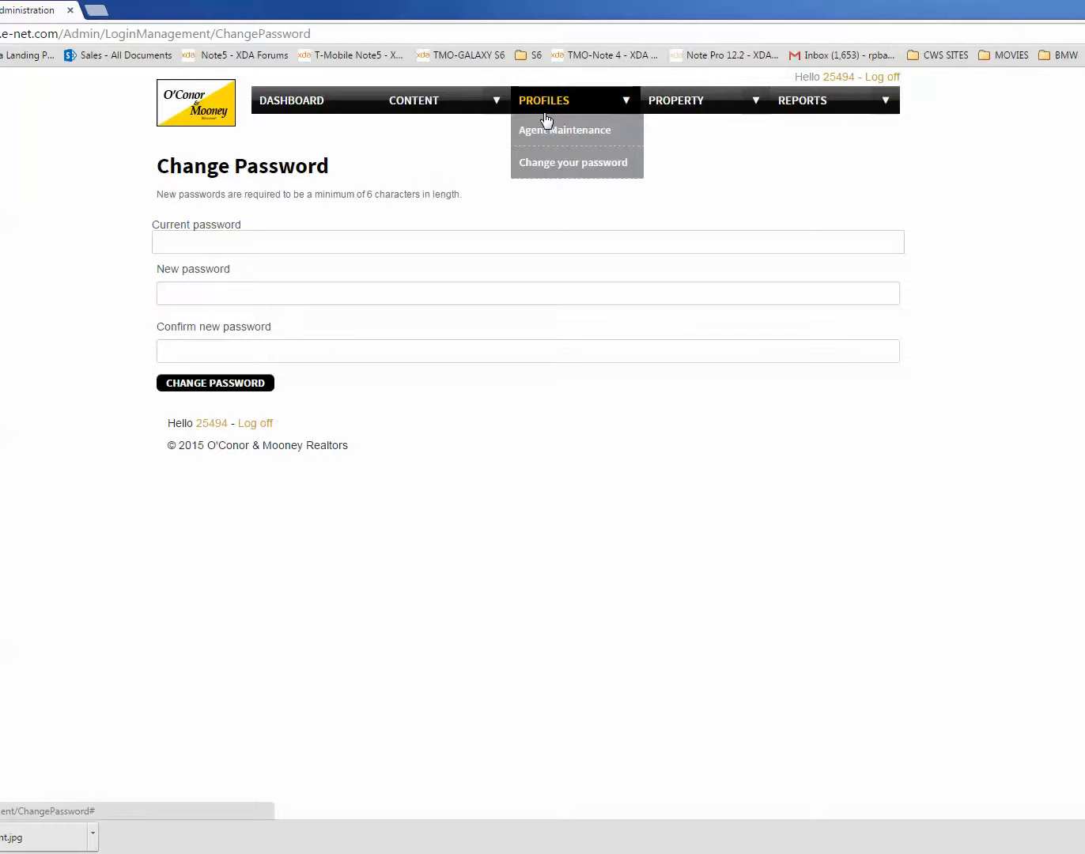
pyautogui.click(264, 100)
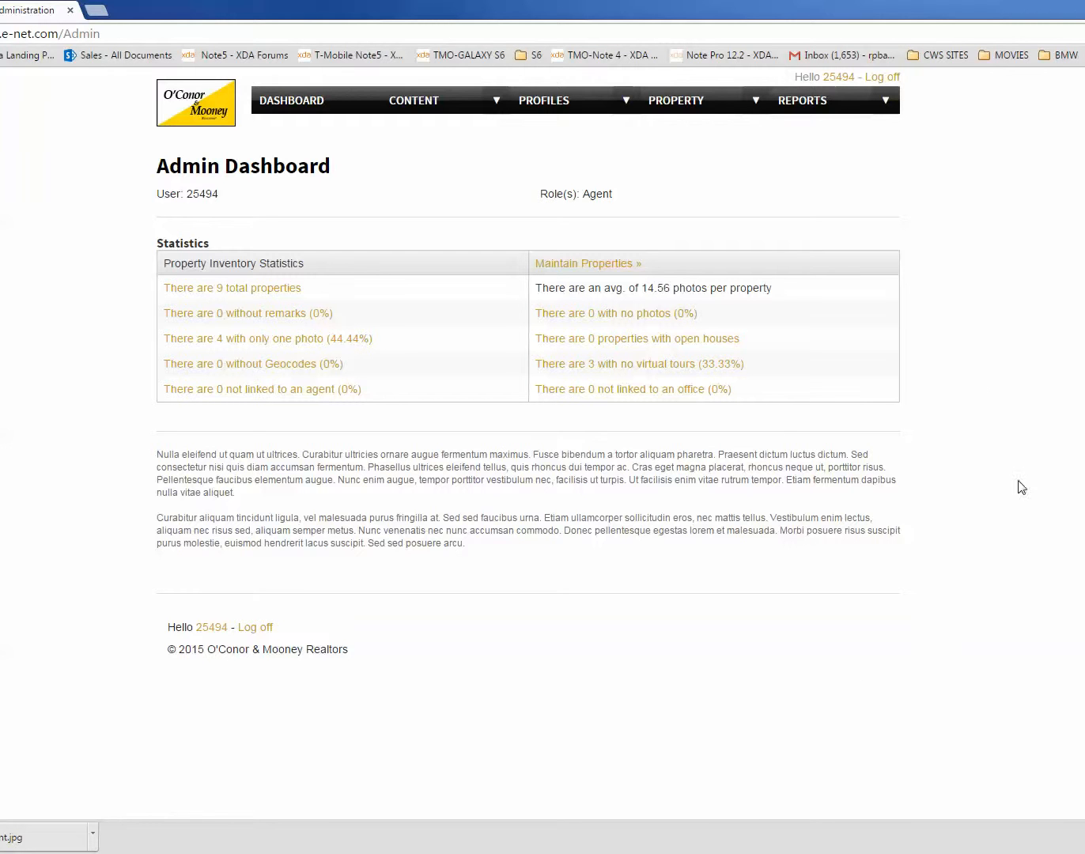
# Step: Open the agent's maintenance profile and go from its Agent Website Info to custom pages to add a new content page
pyautogui.moveTo(402, 106)
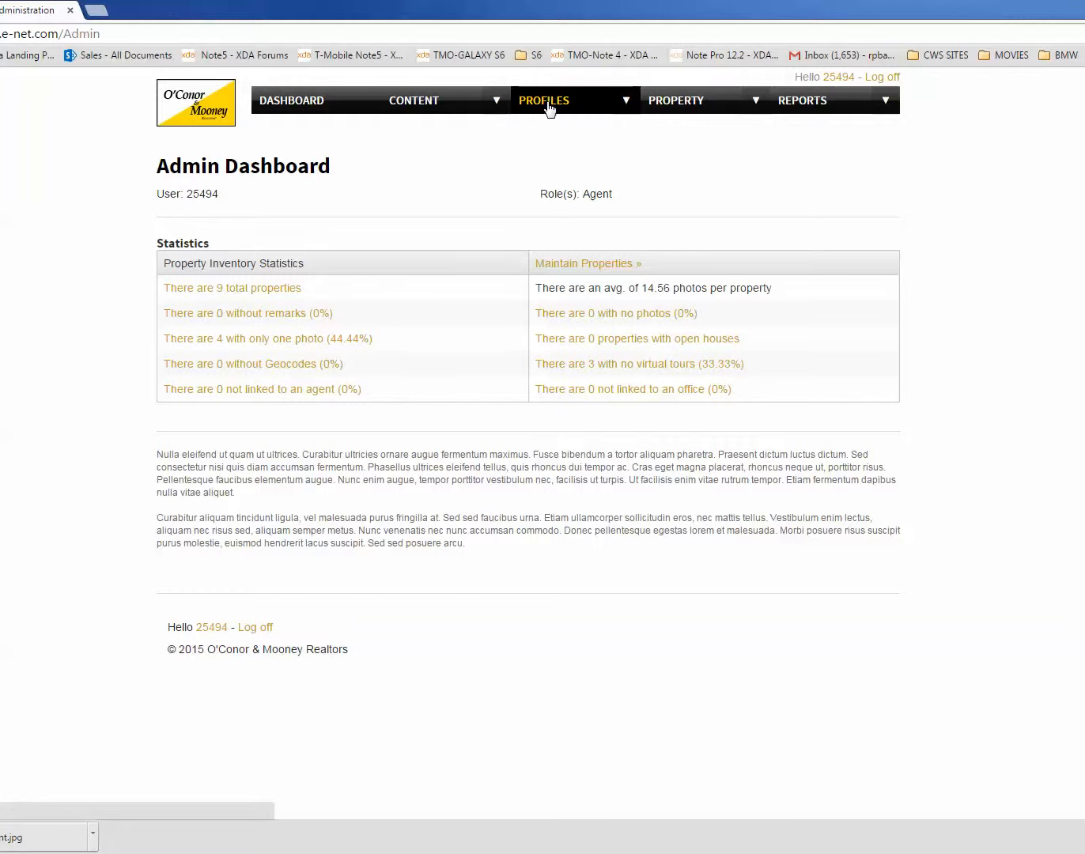
pyautogui.moveTo(541, 108)
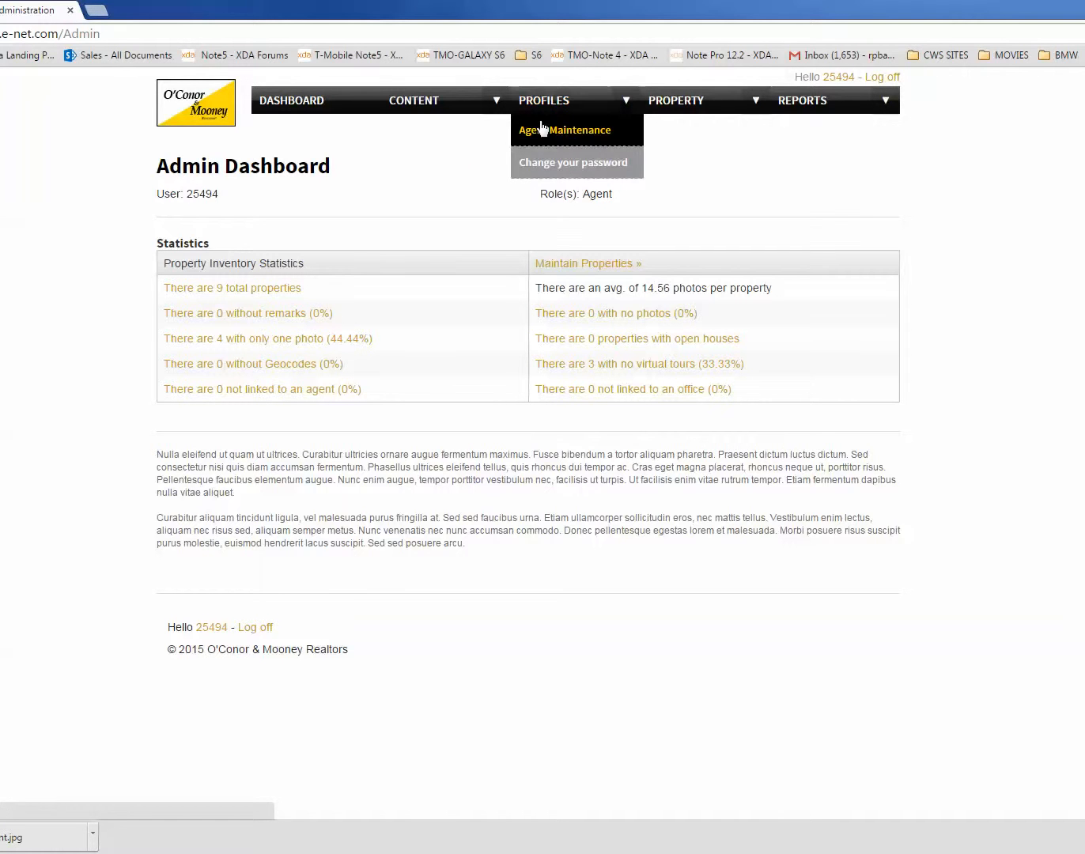
pyautogui.click(538, 133)
pyautogui.scroll(-1, 798, 571)
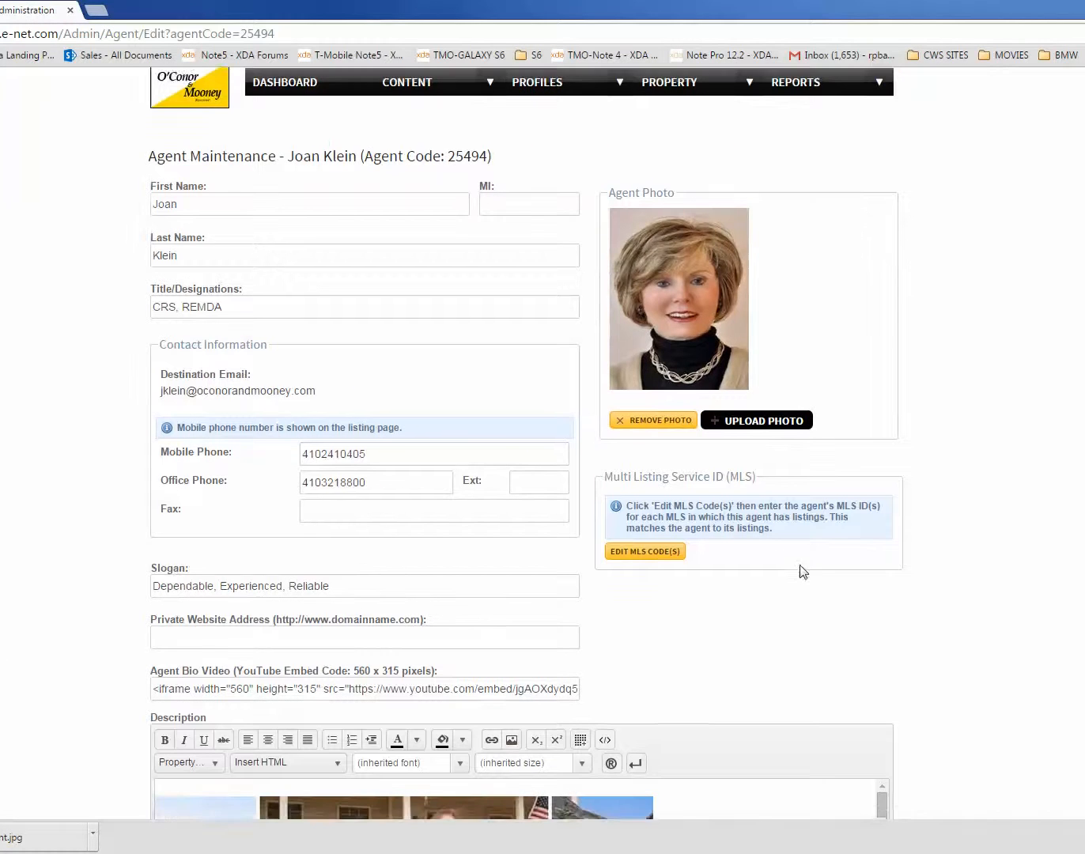
pyautogui.scroll(-20, 949, 594)
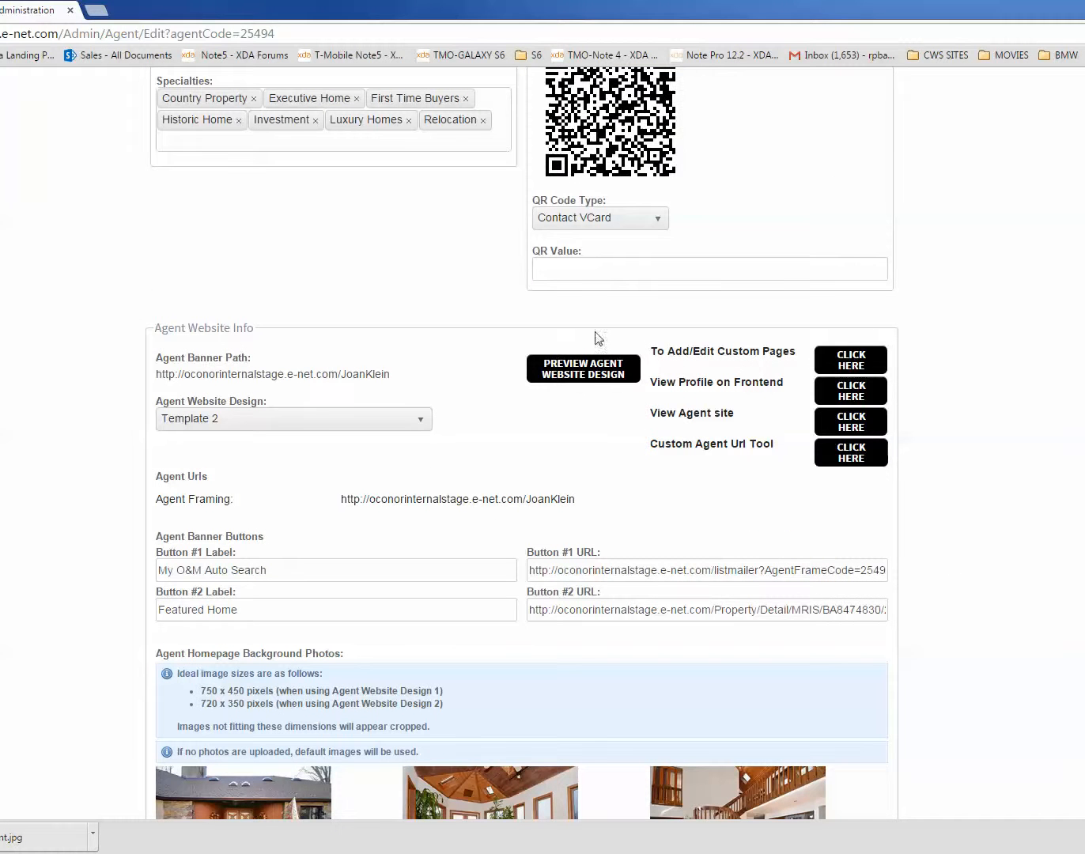
pyautogui.click(836, 361)
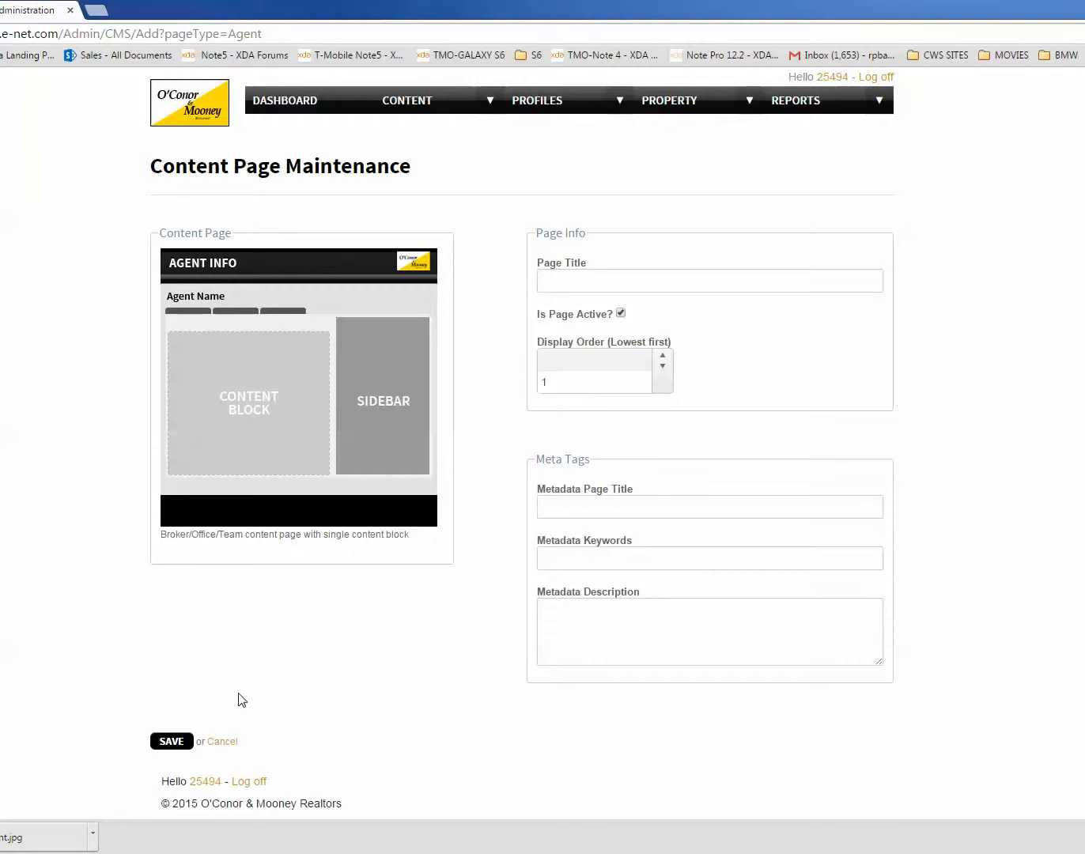
# Step: Set the new content page's title to "Top Lister"
pyautogui.click(575, 278)
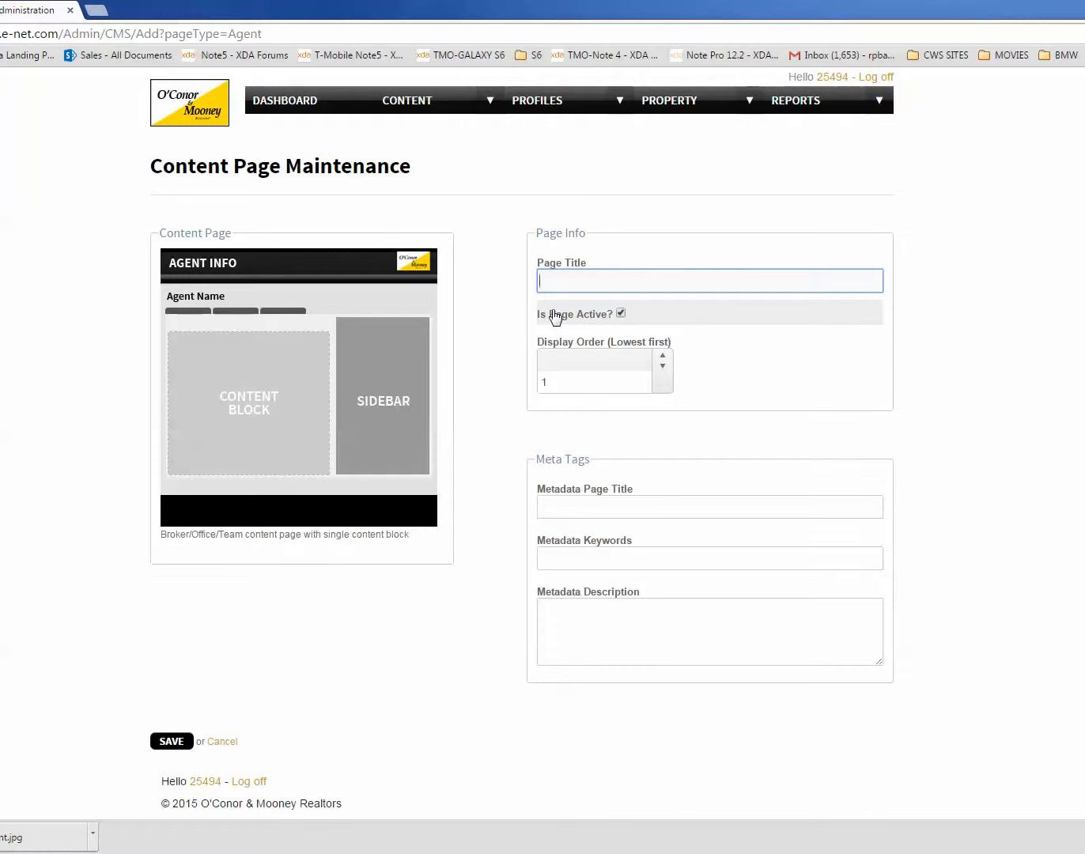
pyautogui.write('Top Lister')
# Step: Set the metadata page title to "Top Lister for Selling Baltimore Real Estate"
pyautogui.click(597, 502)
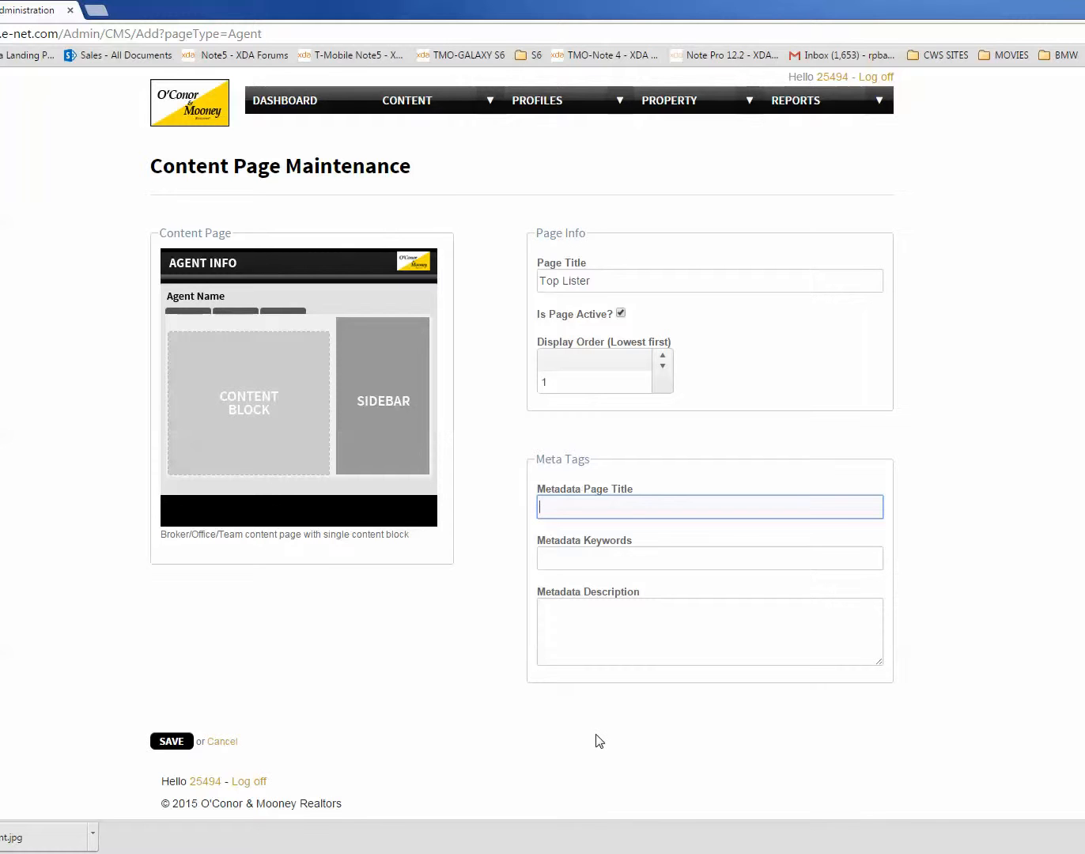
pyautogui.click(548, 507)
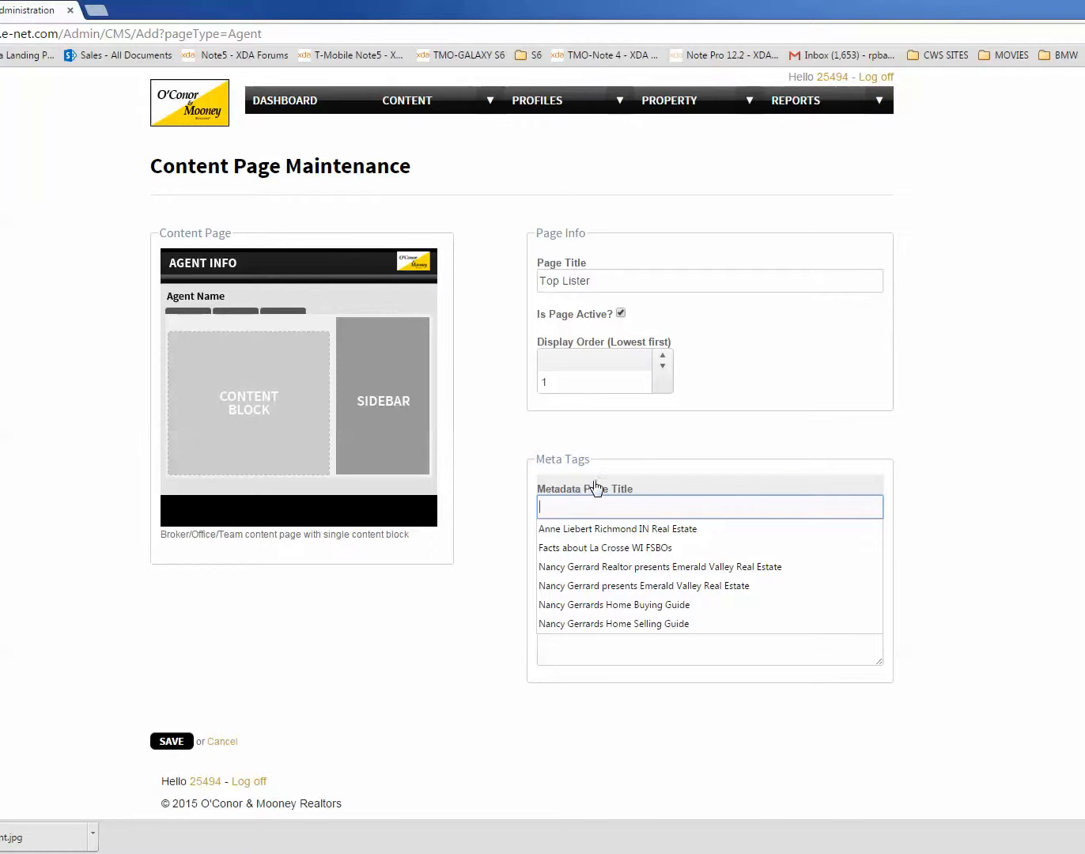
pyautogui.click(444, 747)
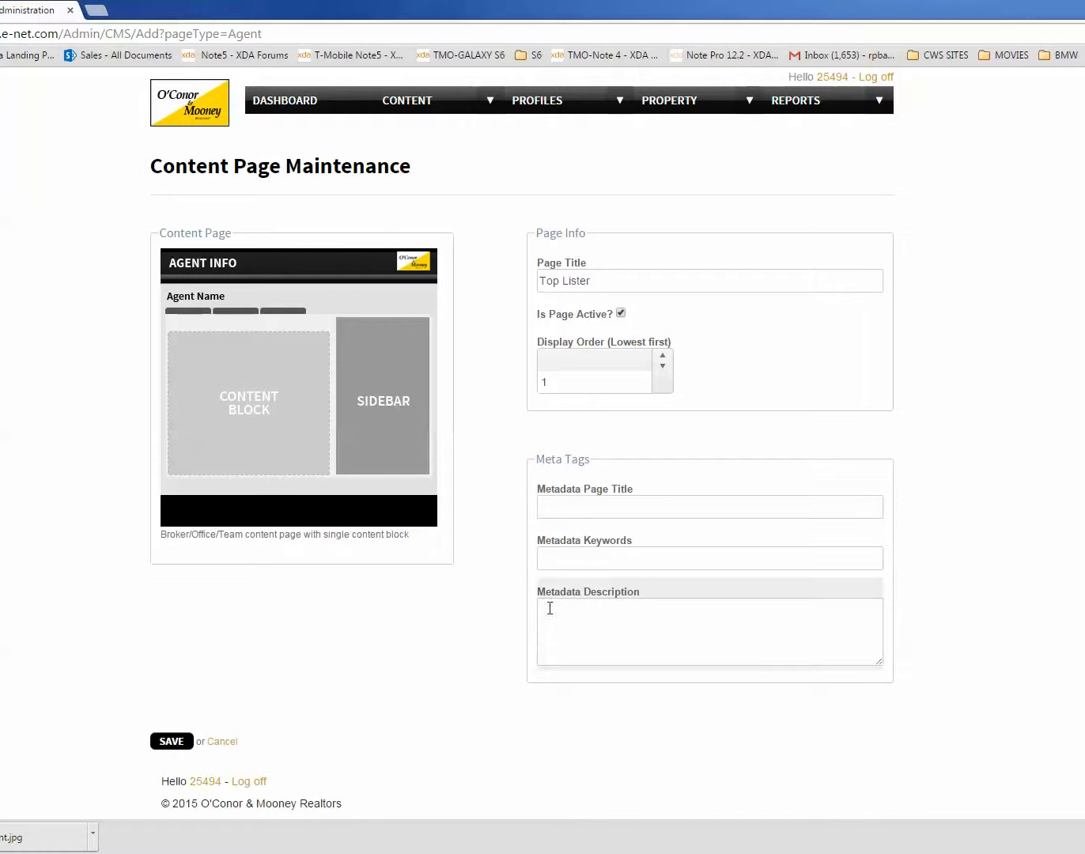
pyautogui.click(550, 506)
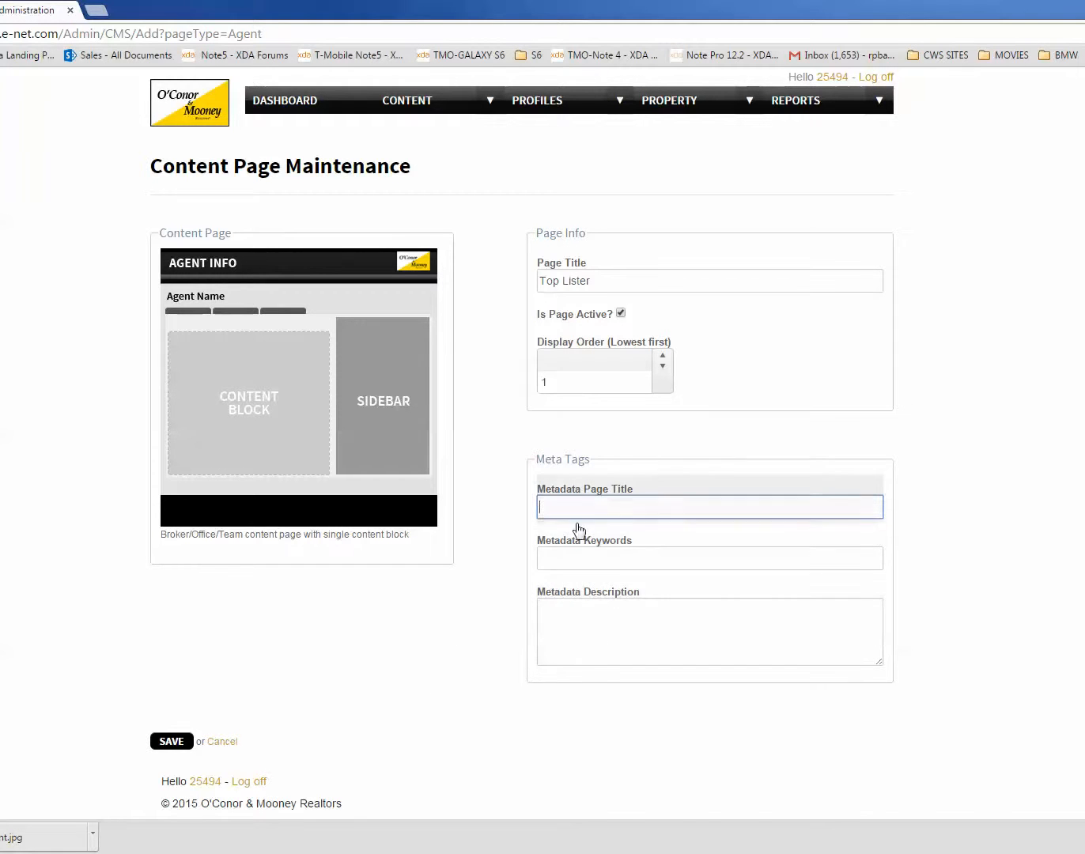
pyautogui.write('To')
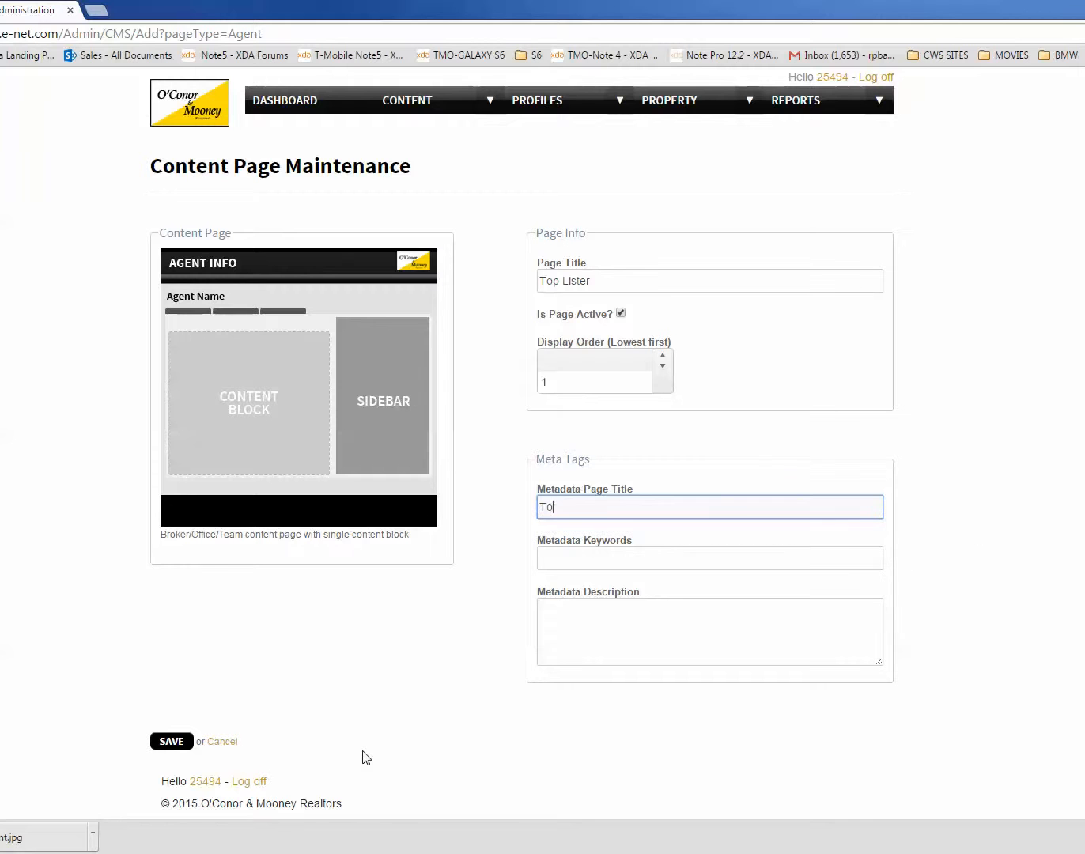
pyautogui.write('p ')
pyautogui.write('Lister for Selle')
pyautogui.write('ing Baltimore')
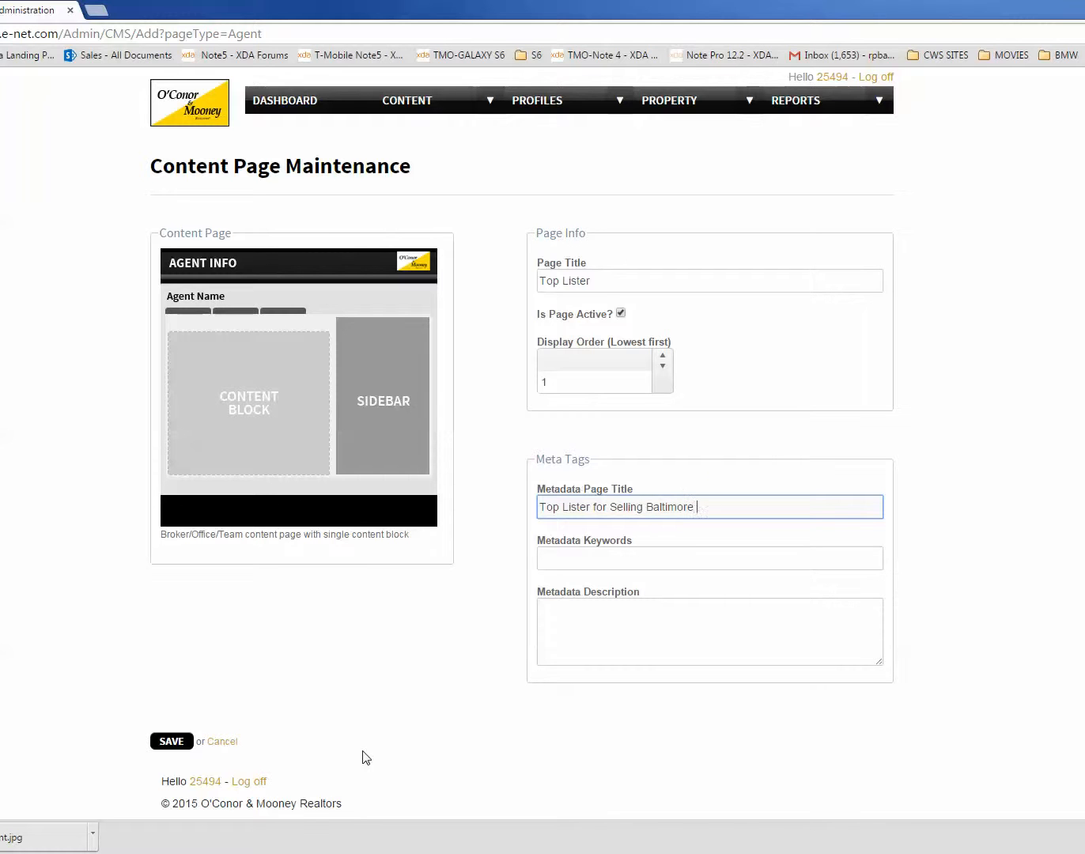
pyautogui.press('BackSpace')
pyautogui.press('BackSpace')
pyautogui.write('Real Estate')
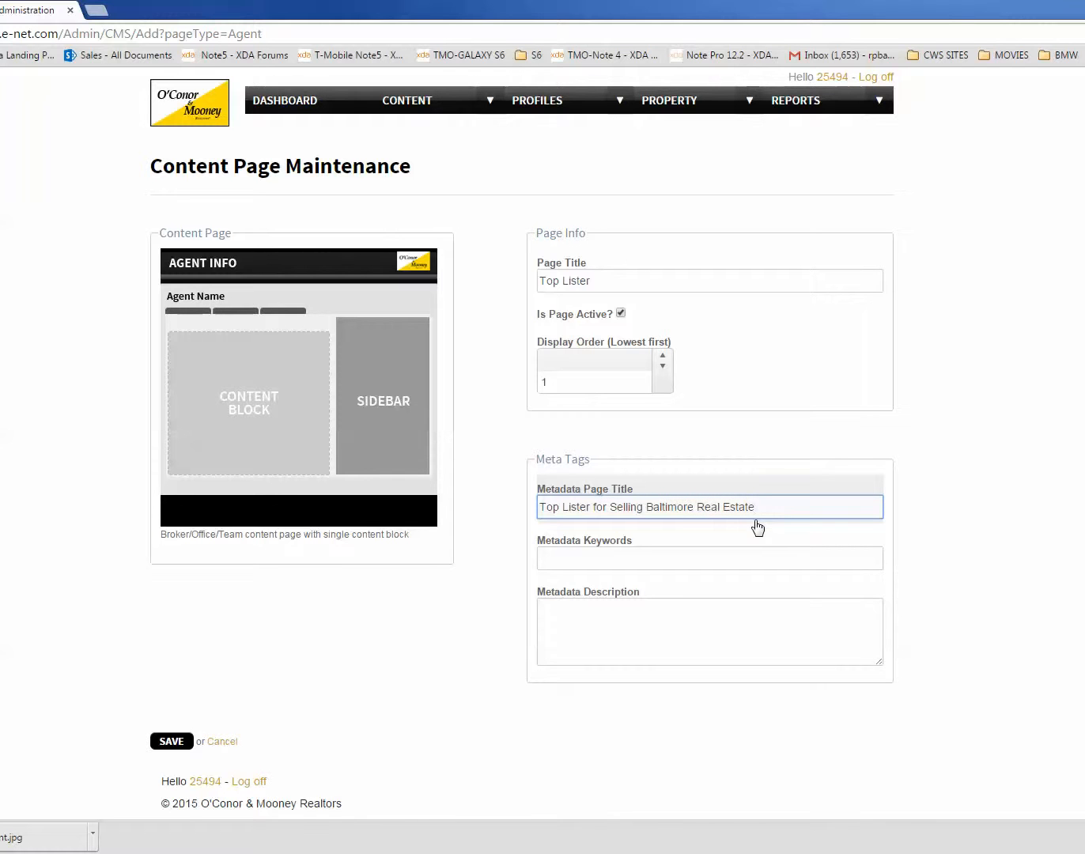
# Step: Copy the metadata page title into the metadata description so it reads "Top Lister for Selling Baltimore Real Estate"
pyautogui.moveTo(748, 507); pyautogui.dragTo(537, 507)
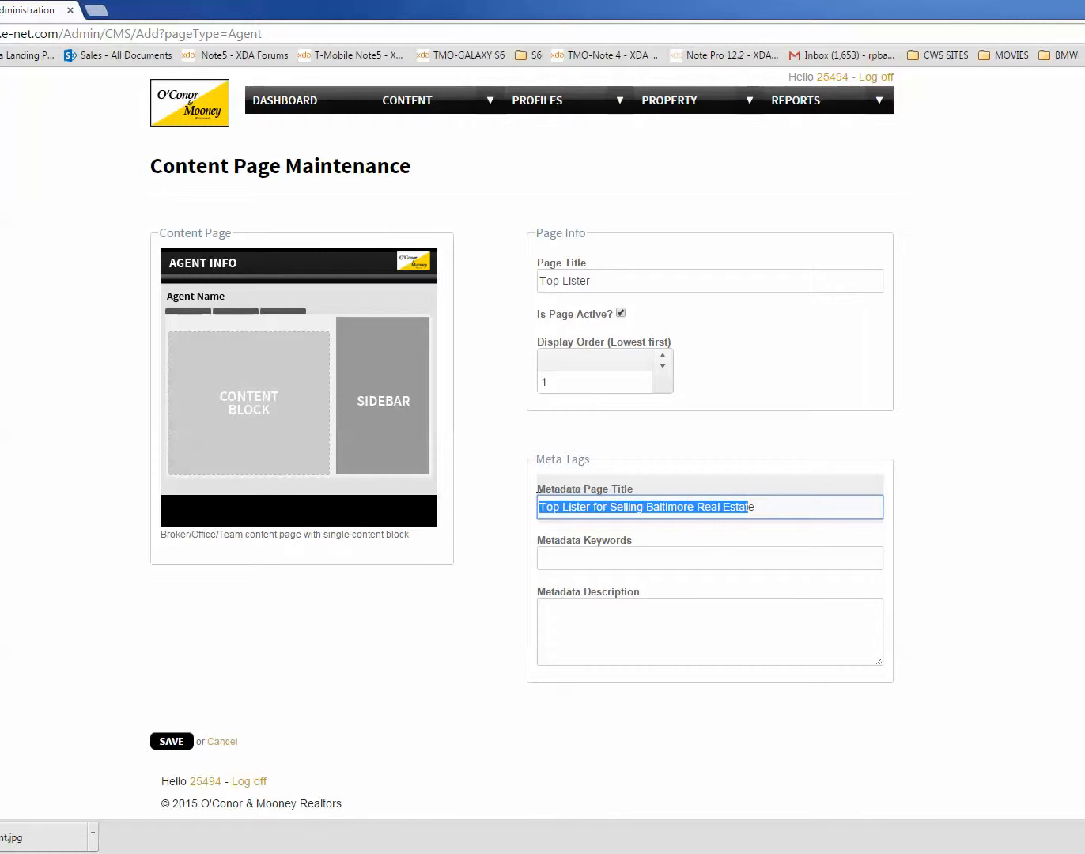
pyautogui.rightClick(632, 508)
pyautogui.click(669, 585)
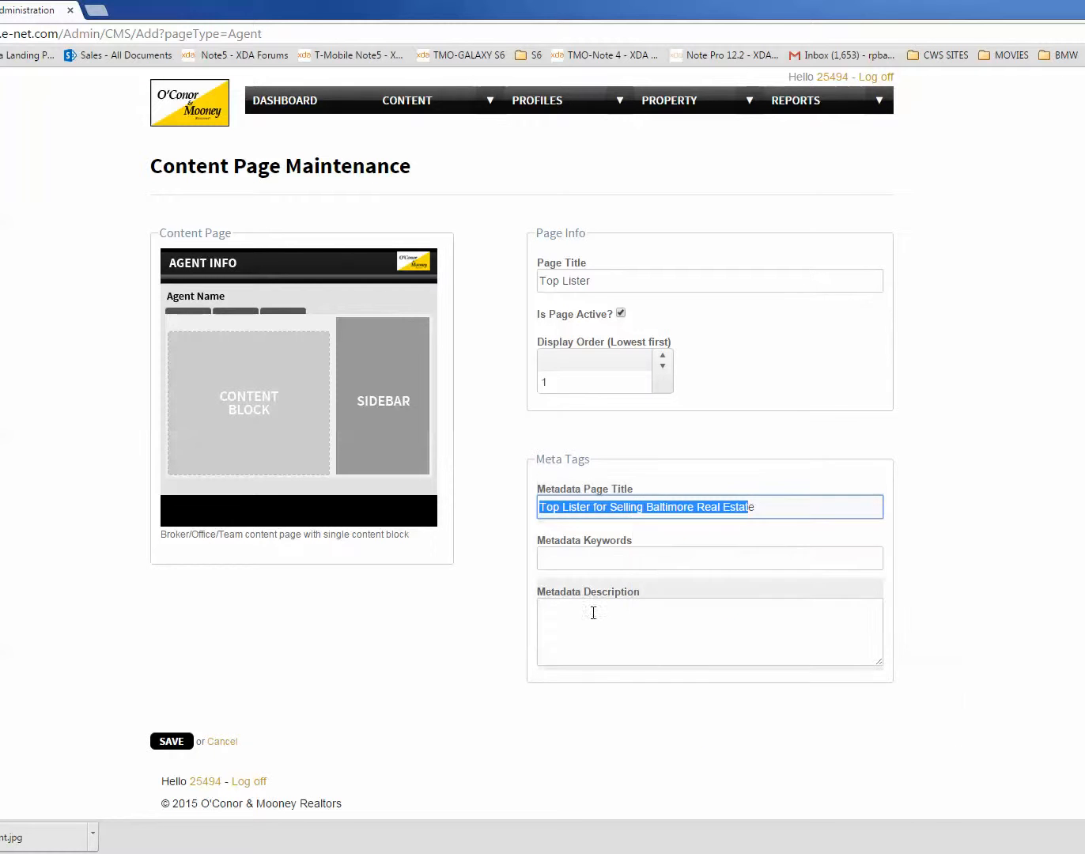
pyautogui.click(542, 611)
pyautogui.rightClick(557, 625)
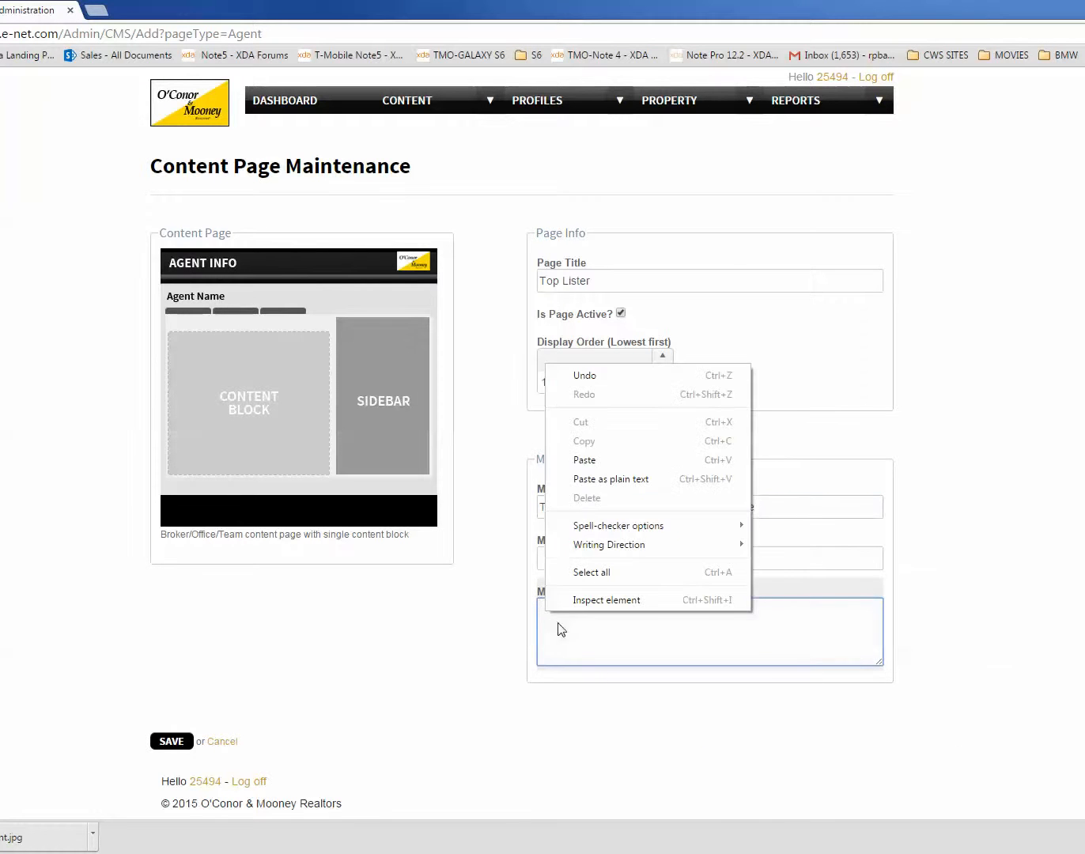
pyautogui.click(595, 457)
pyautogui.write('e')
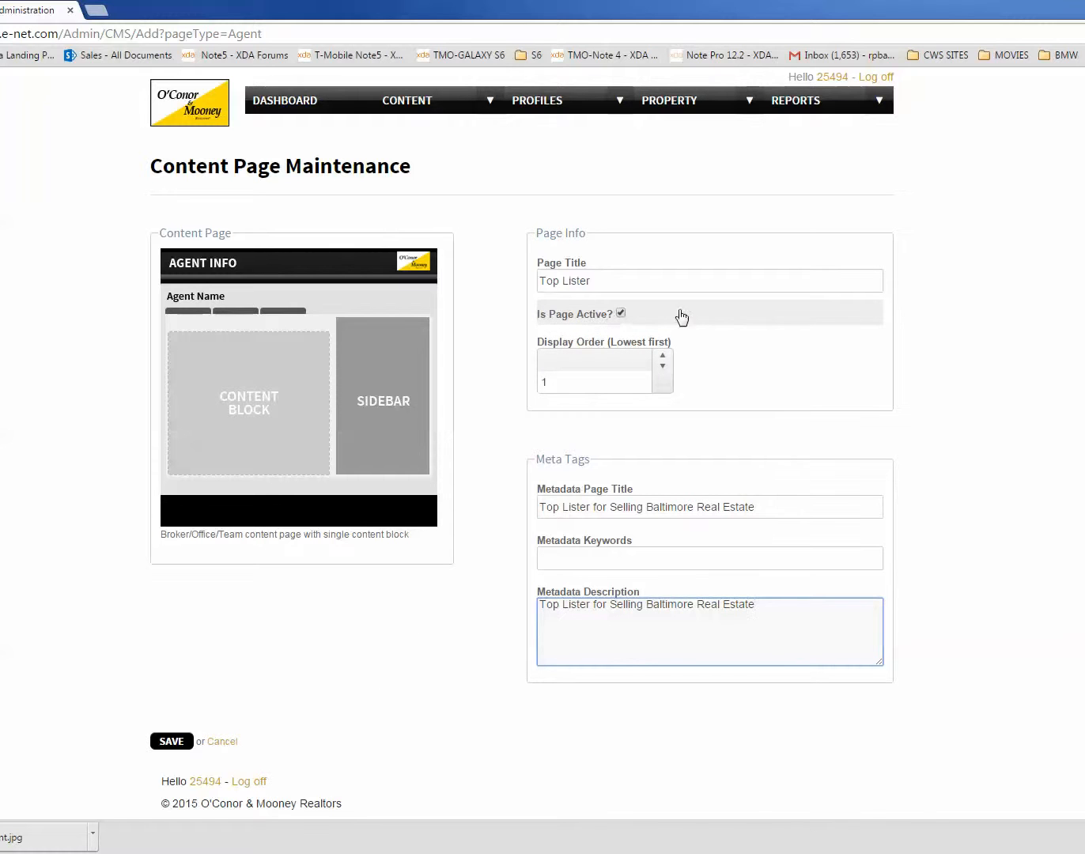
# Step: Switch the page's active setting off and back on
pyautogui.click(619, 317)
pyautogui.click(619, 314)
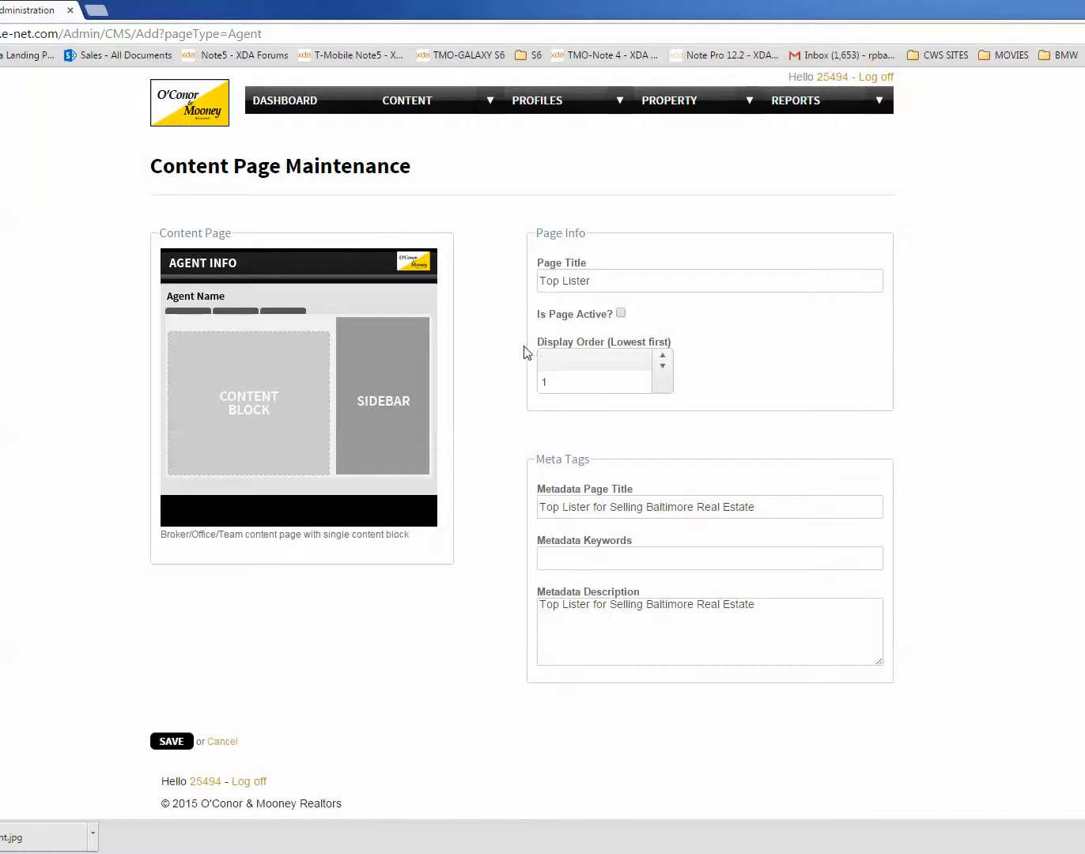
pyautogui.click(619, 312)
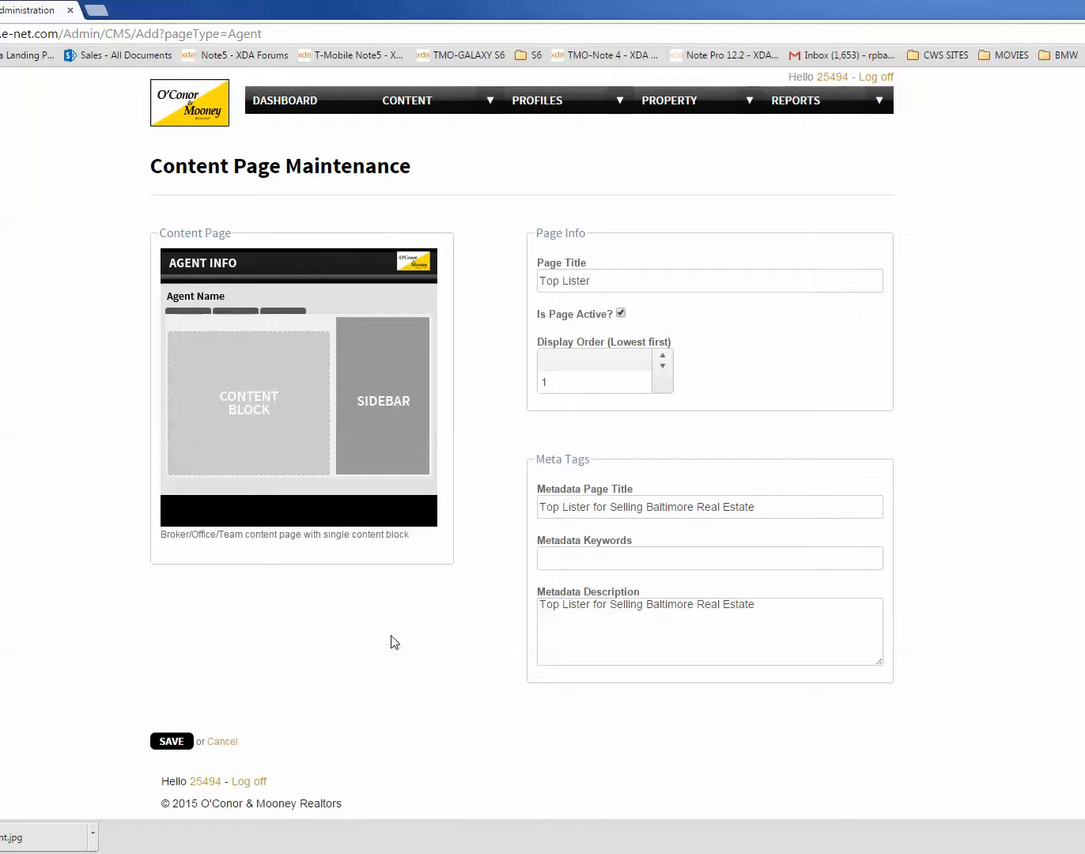
# Step: Try raising the page's display order, ending with the value back at 1
pyautogui.click(665, 373)
pyautogui.doubleClick(560, 382)
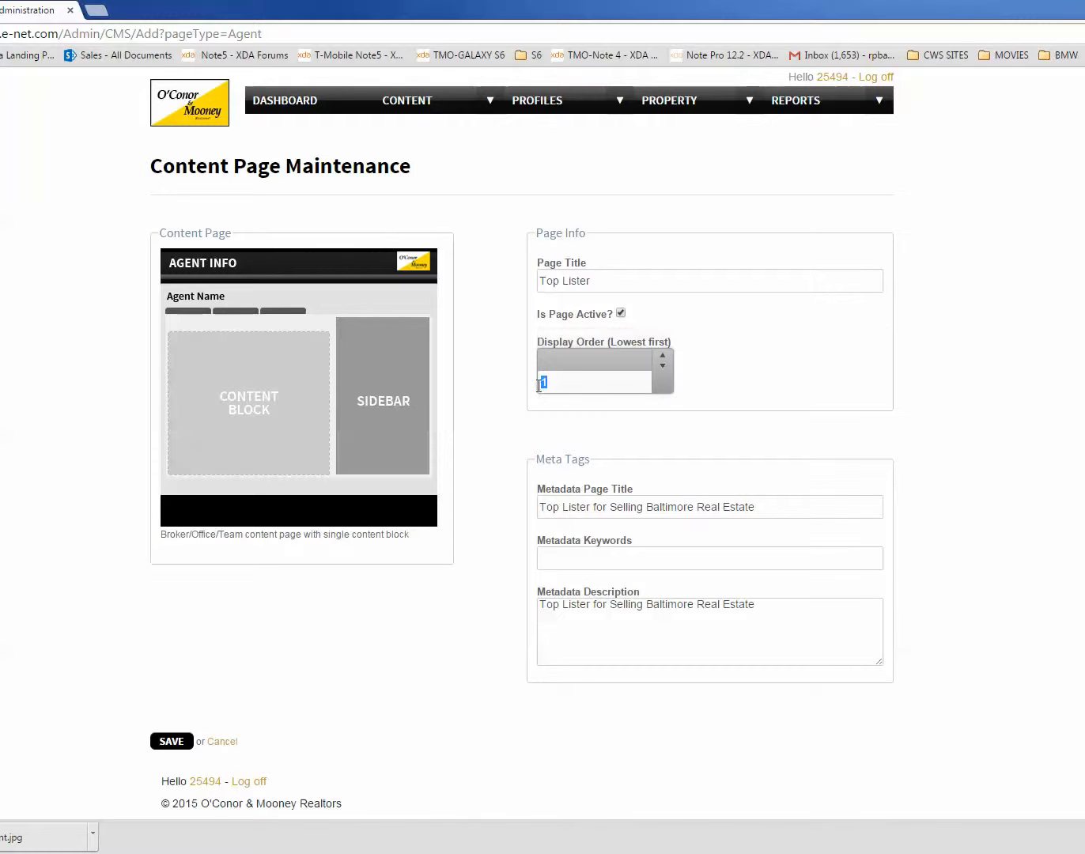
pyautogui.click(662, 366)
pyautogui.click(662, 357)
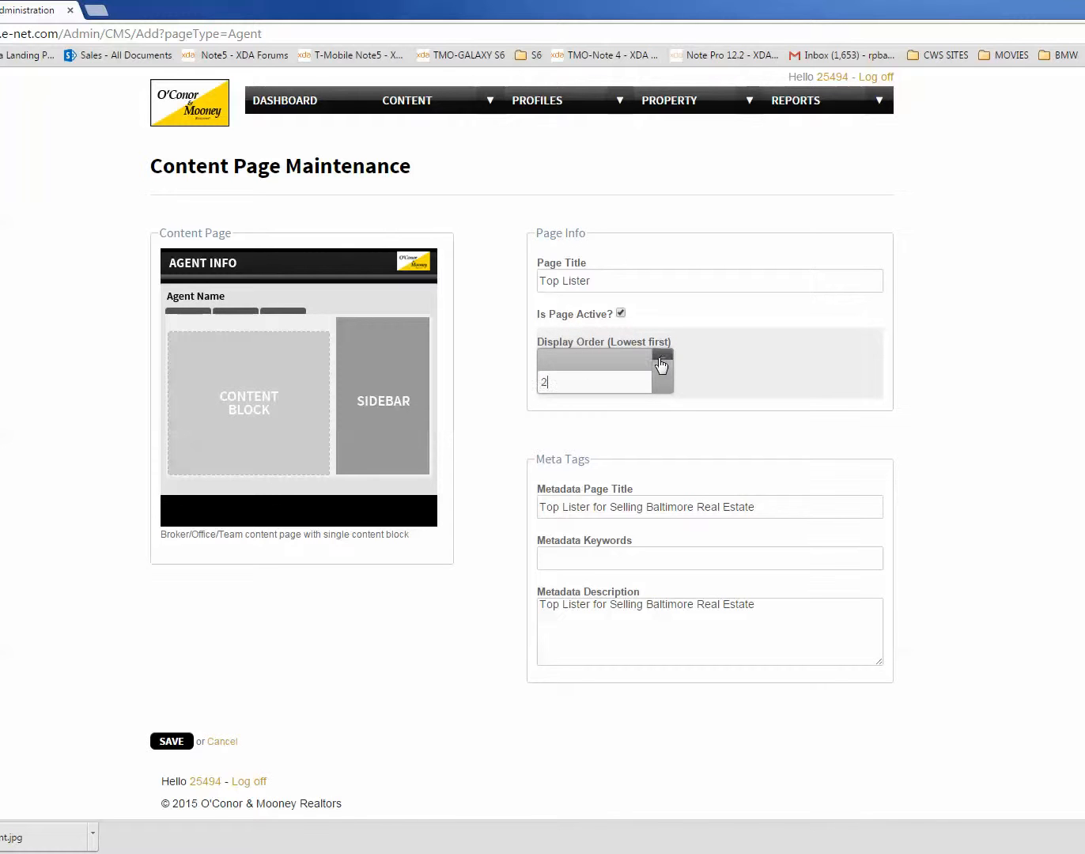
pyautogui.click(662, 357)
pyautogui.click(662, 365)
pyautogui.click(662, 366)
pyautogui.click(662, 359)
pyautogui.click(657, 355)
pyautogui.click(658, 355)
pyautogui.click(663, 365)
pyautogui.click(663, 366)
pyautogui.click(663, 366)
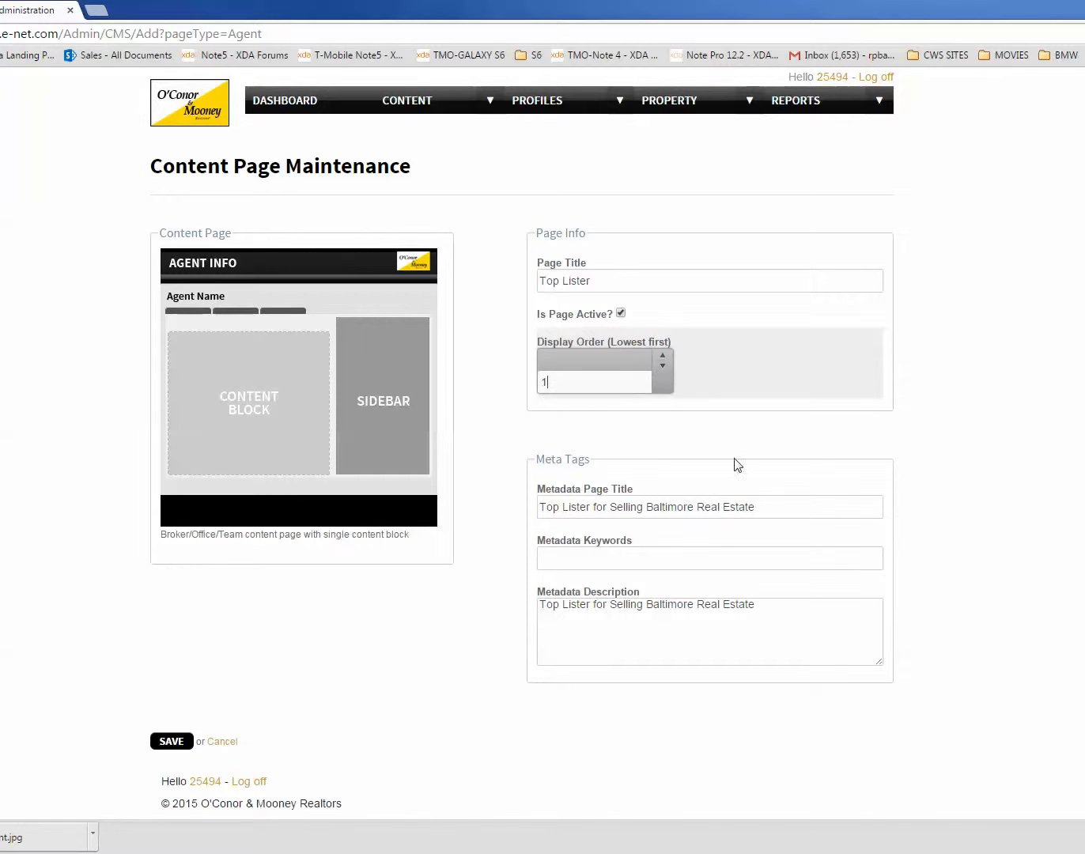
# Step: Save the new content page and open Top Lister for editing from the agent's content pages
pyautogui.click(171, 740)
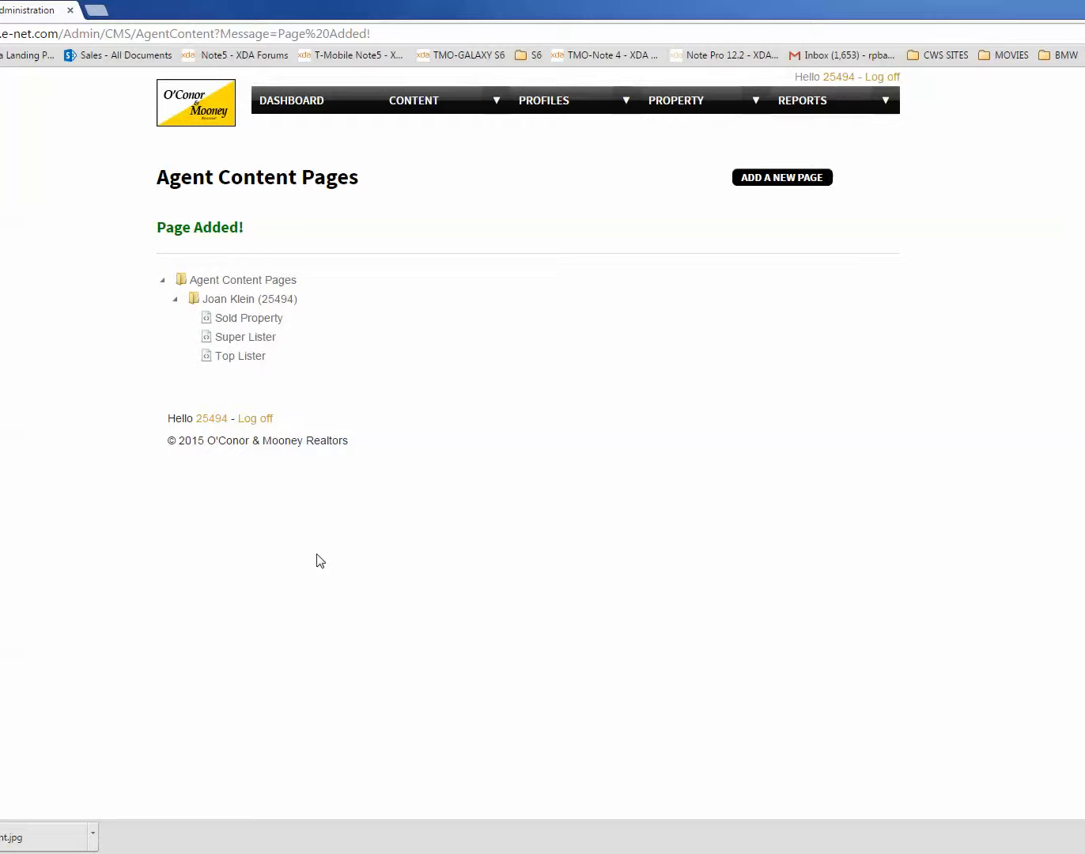
pyautogui.click(240, 356)
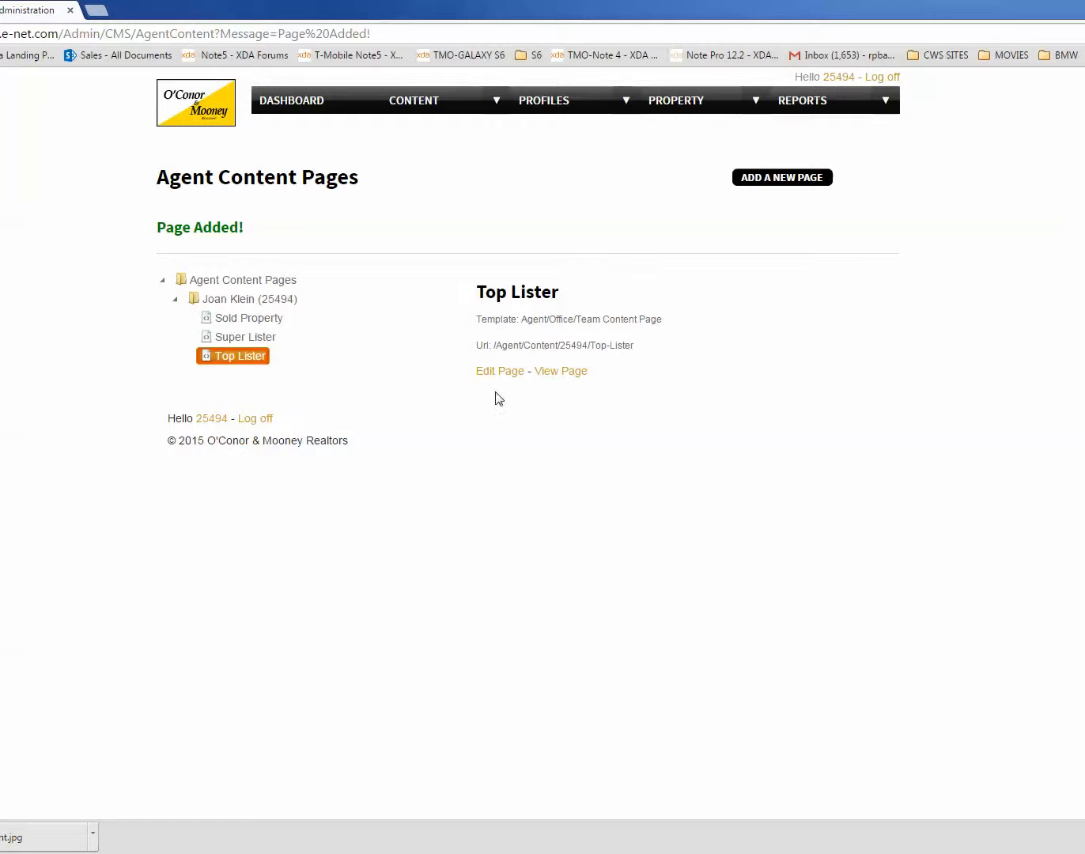
pyautogui.click(494, 372)
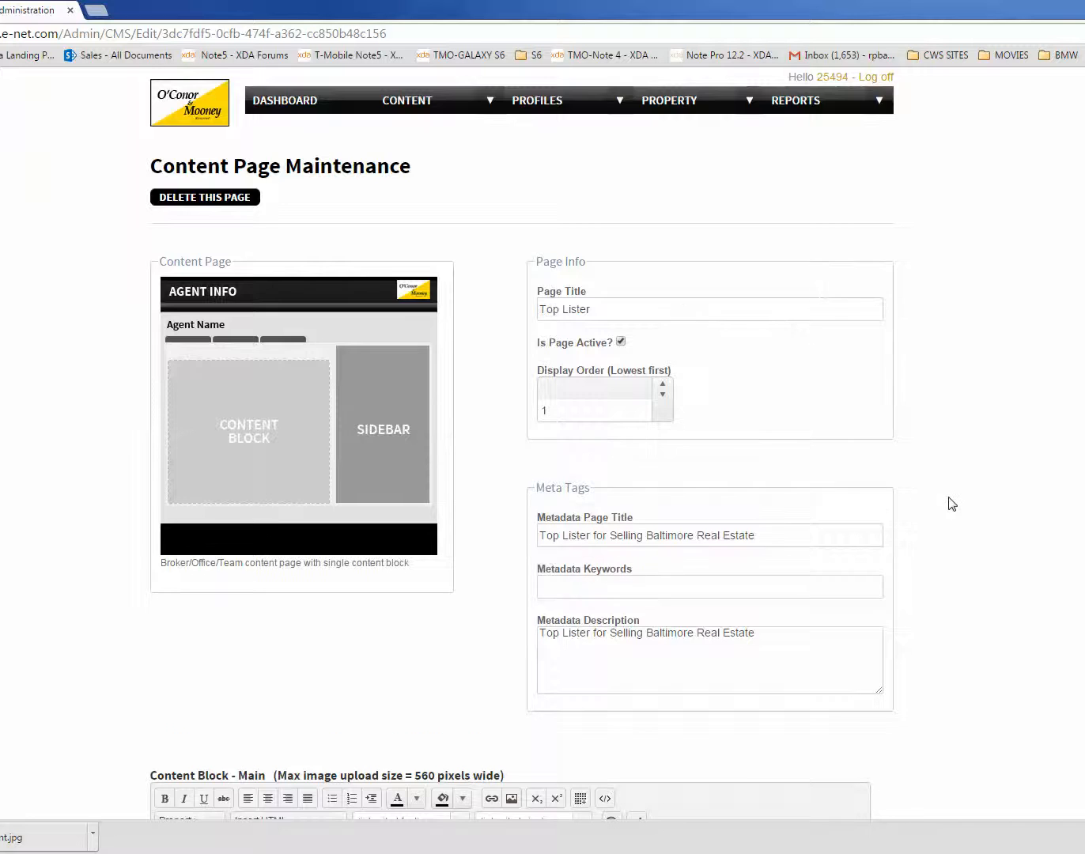
# Step: Examine the Top Lister page's empty main content block editor and its page info and meta tag settings
pyautogui.scroll(-3, 951, 504)
pyautogui.scroll(-2, 951, 503)
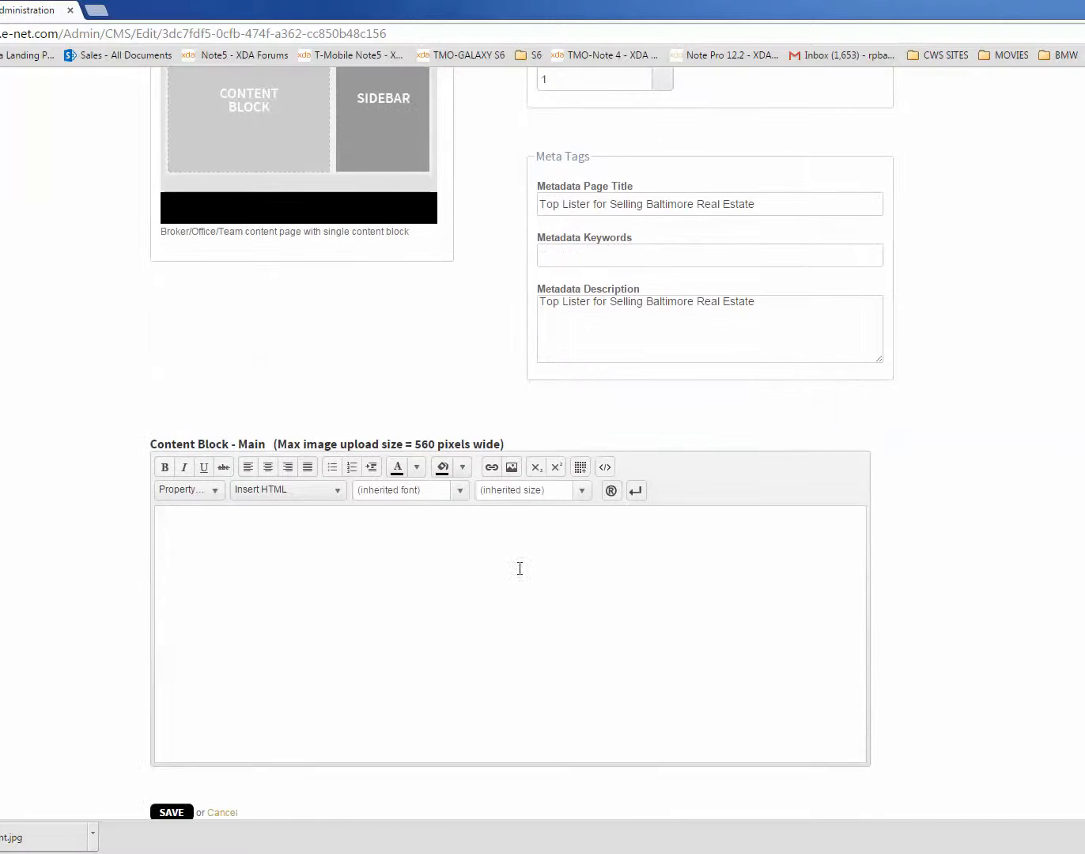
pyautogui.click(212, 558)
pyautogui.scroll(2, 840, 561)
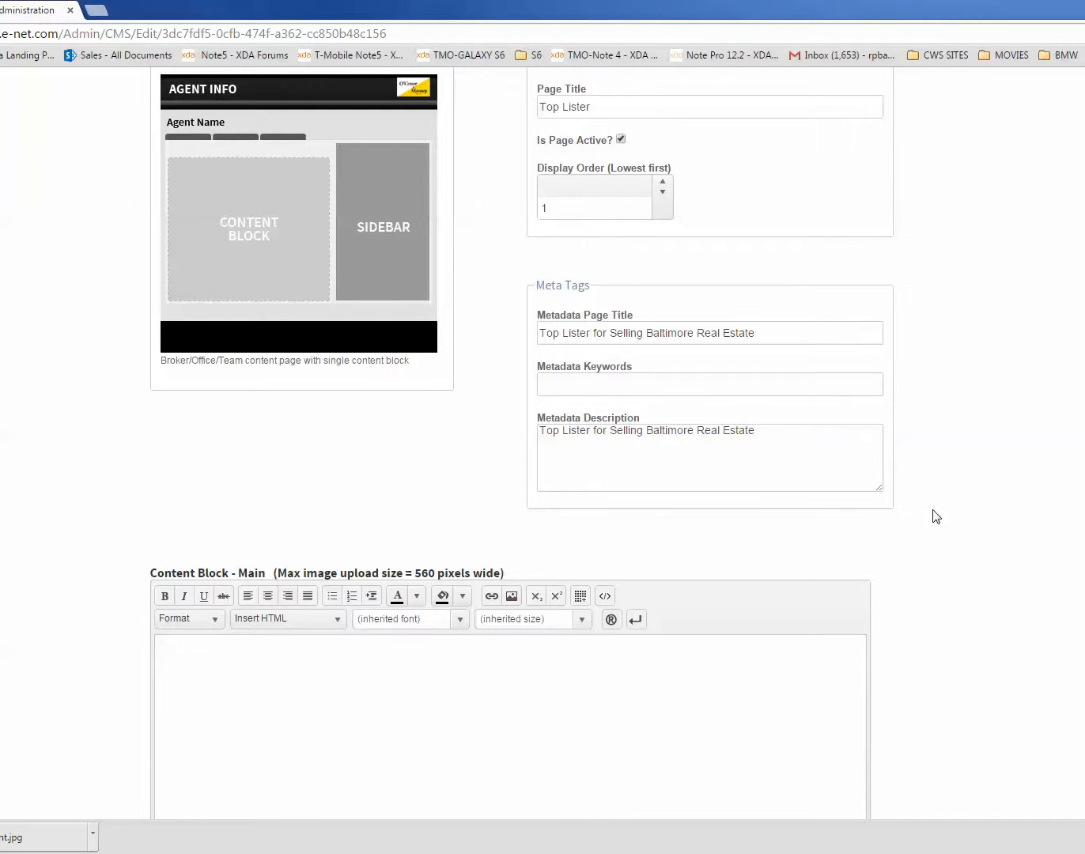
pyautogui.scroll(2, 933, 506)
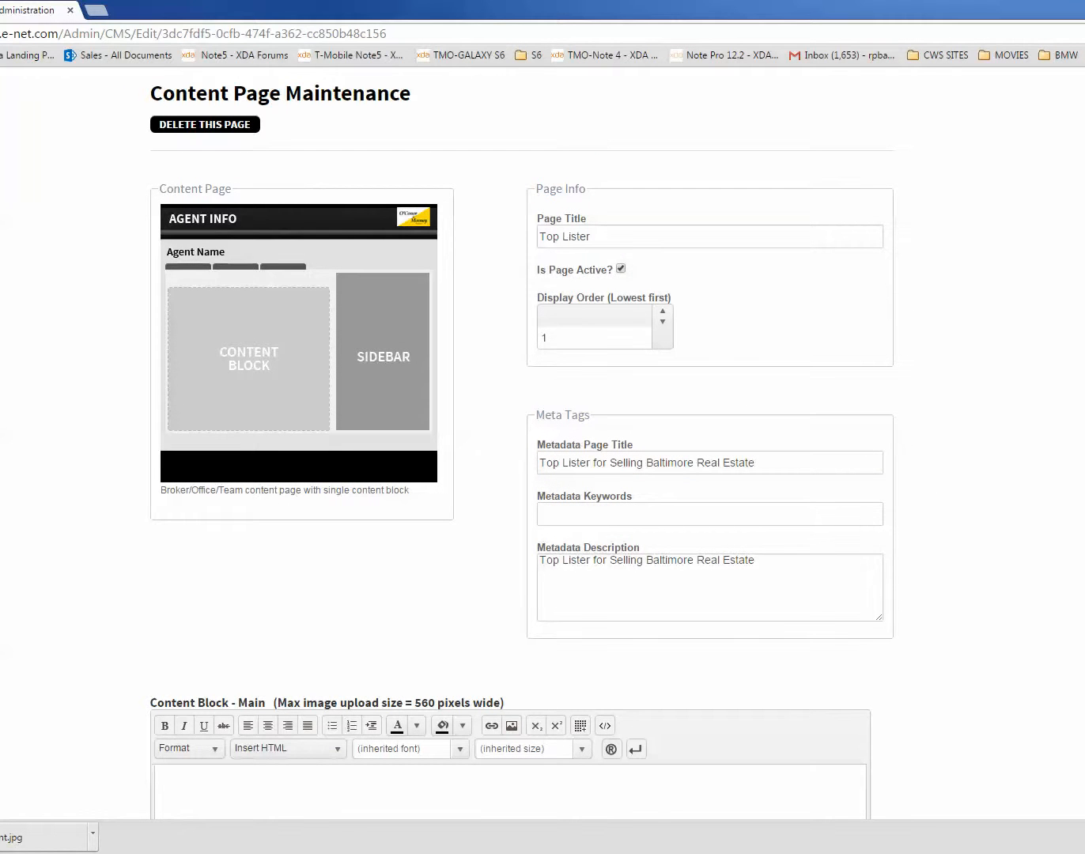
# Step: View the Top Lister page from the agent's content pages and open its content block for editing
pyautogui.hotkey('alt', 'Left')
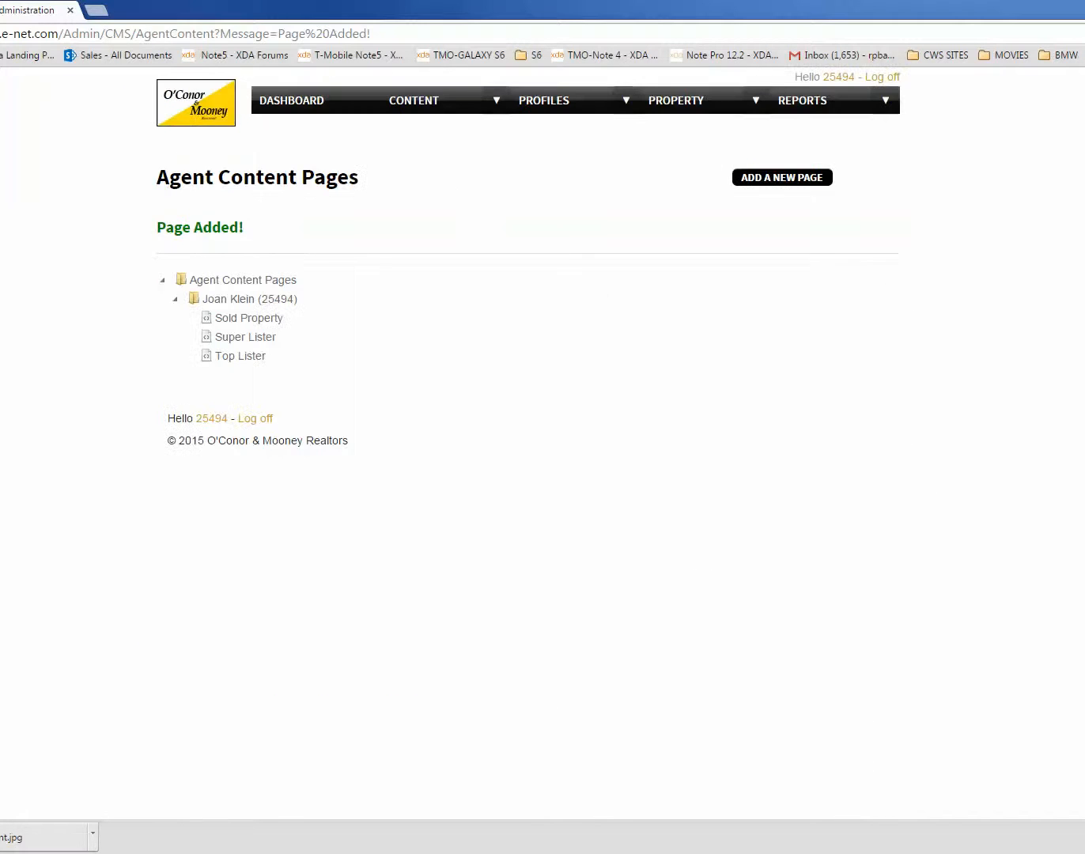
pyautogui.click(242, 358)
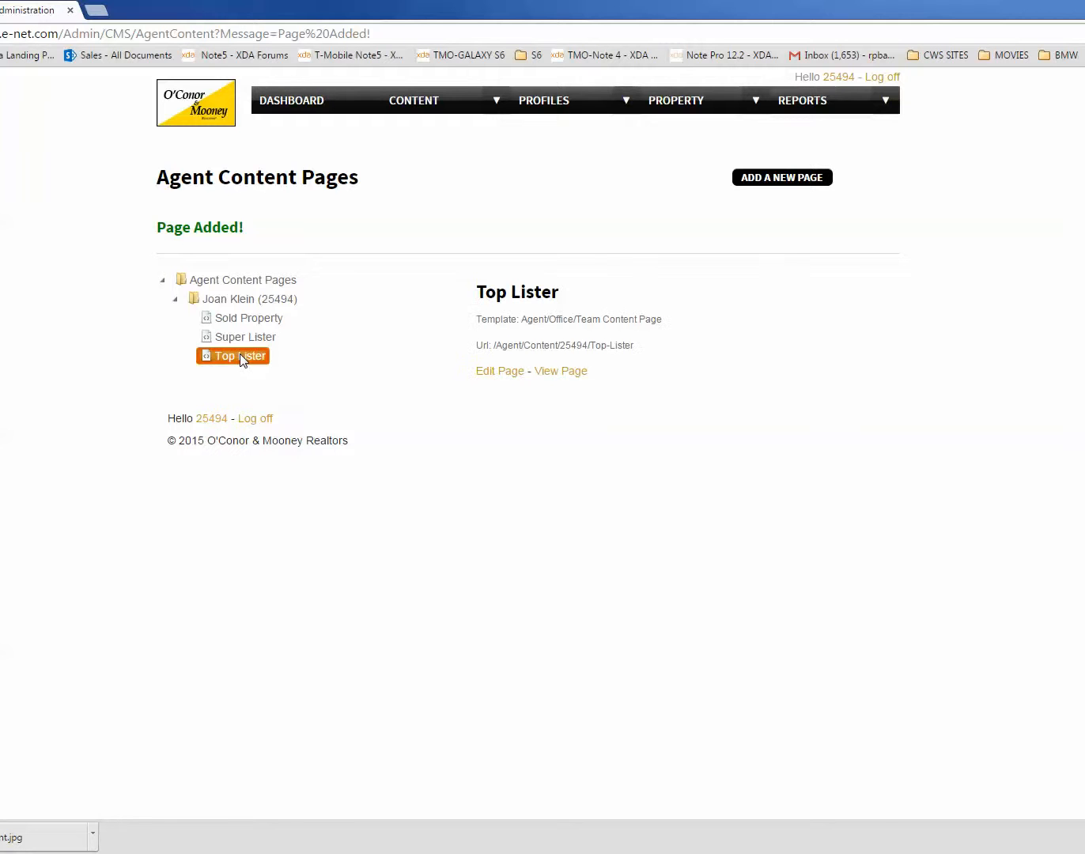
pyautogui.click(544, 376)
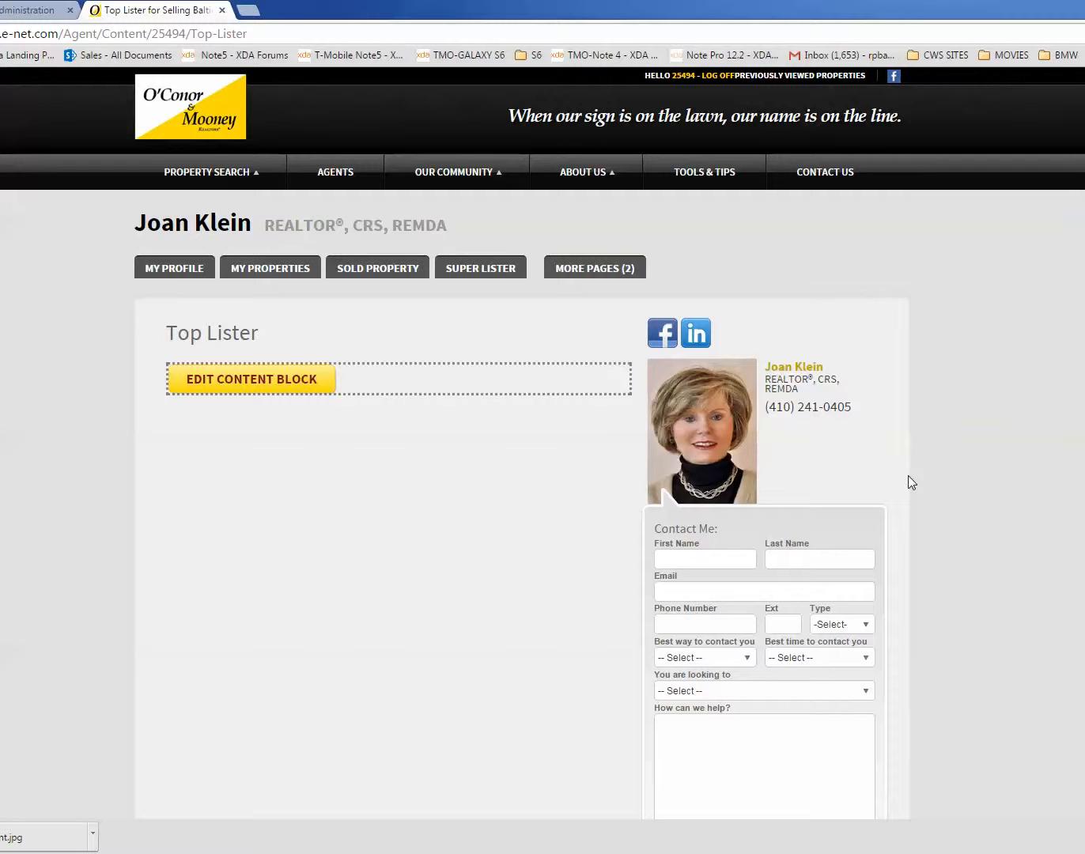
pyautogui.click(238, 385)
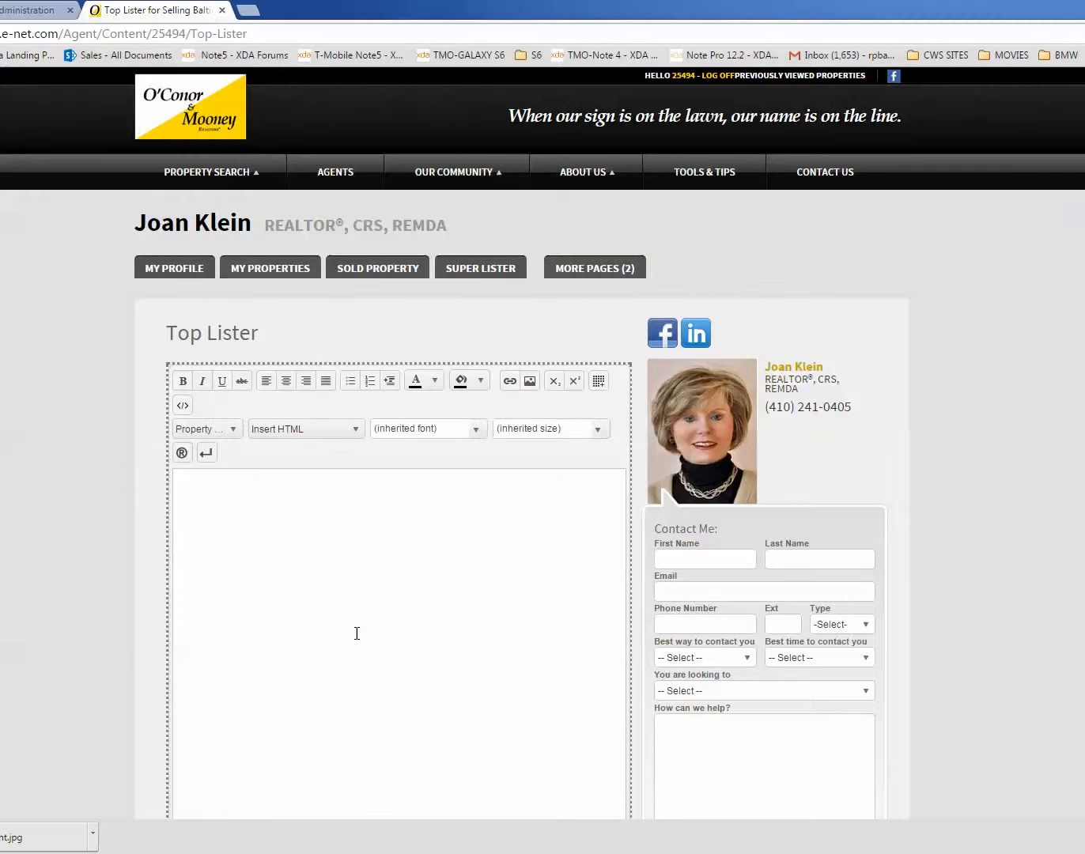
pyautogui.click(278, 549)
# Step: Switch to the Super Lister document in Word and remove the blank lines above and below the introductory paragraph
pyautogui.moveTo(0, 188); pyautogui.dragTo(574, 174)
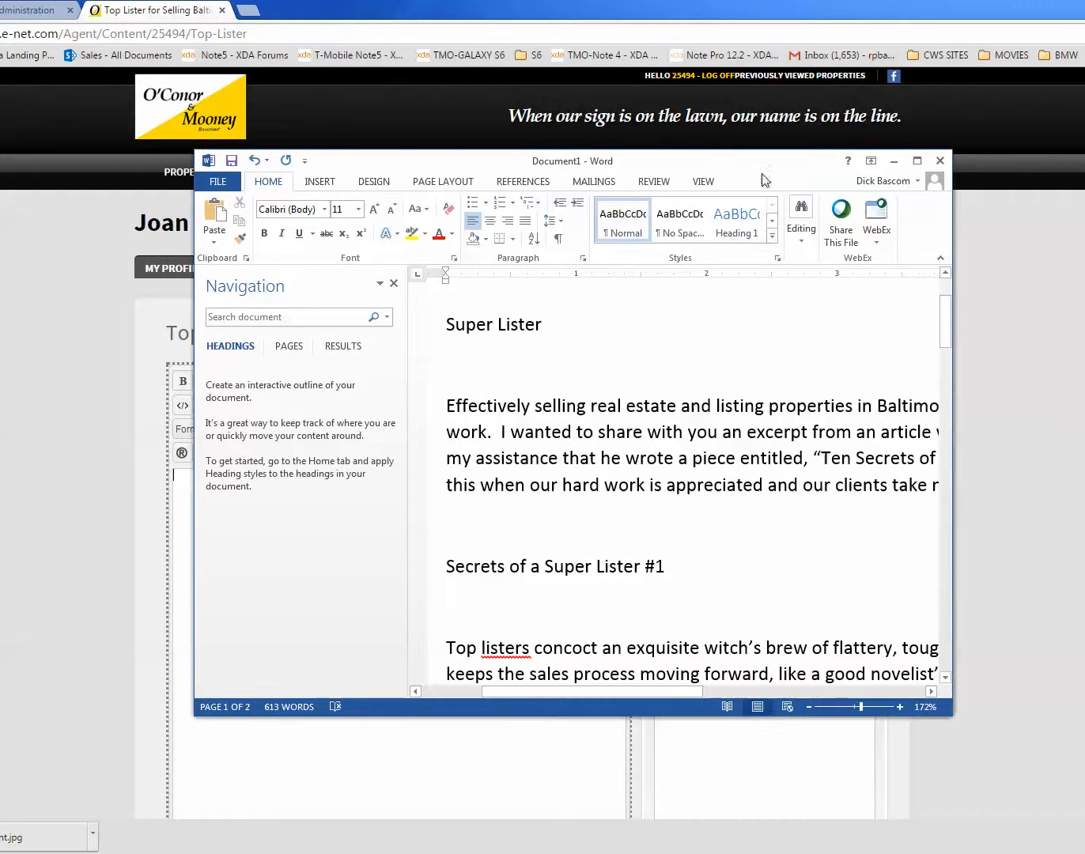
pyautogui.click(917, 162)
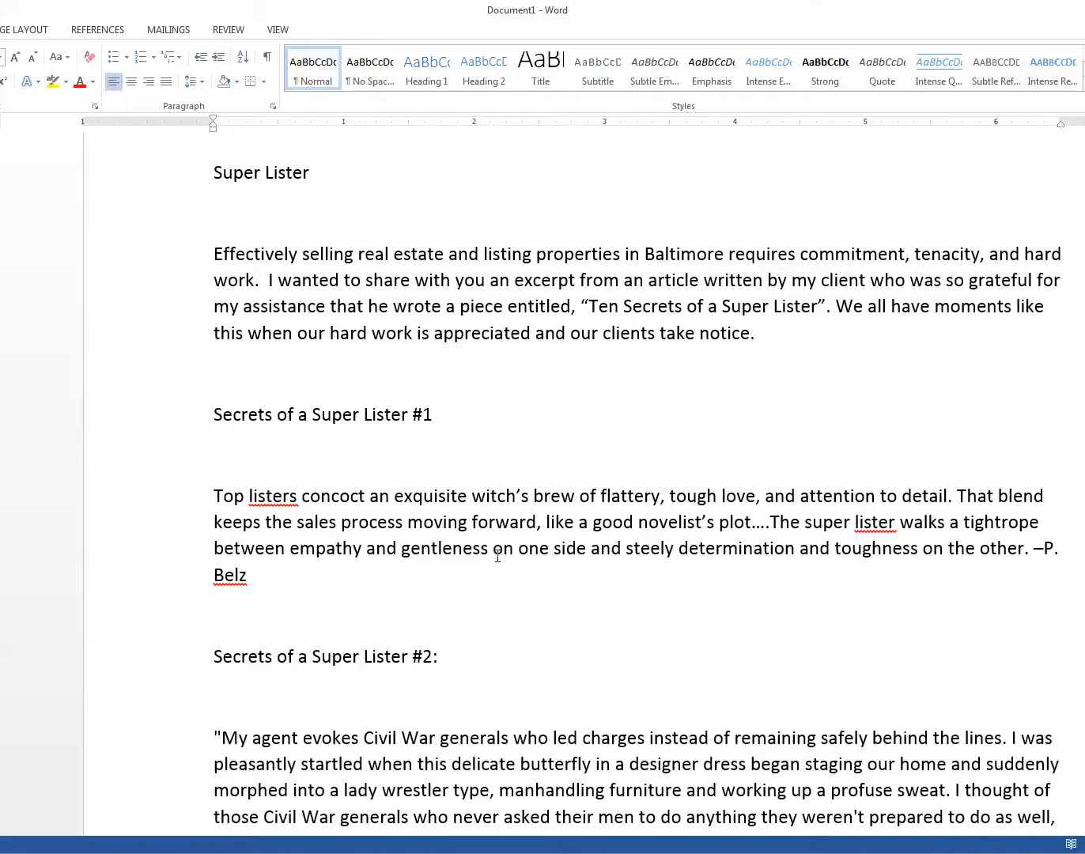
pyautogui.click(264, 220)
pyautogui.press('Delete')
pyautogui.click(224, 348)
pyautogui.press('Delete')
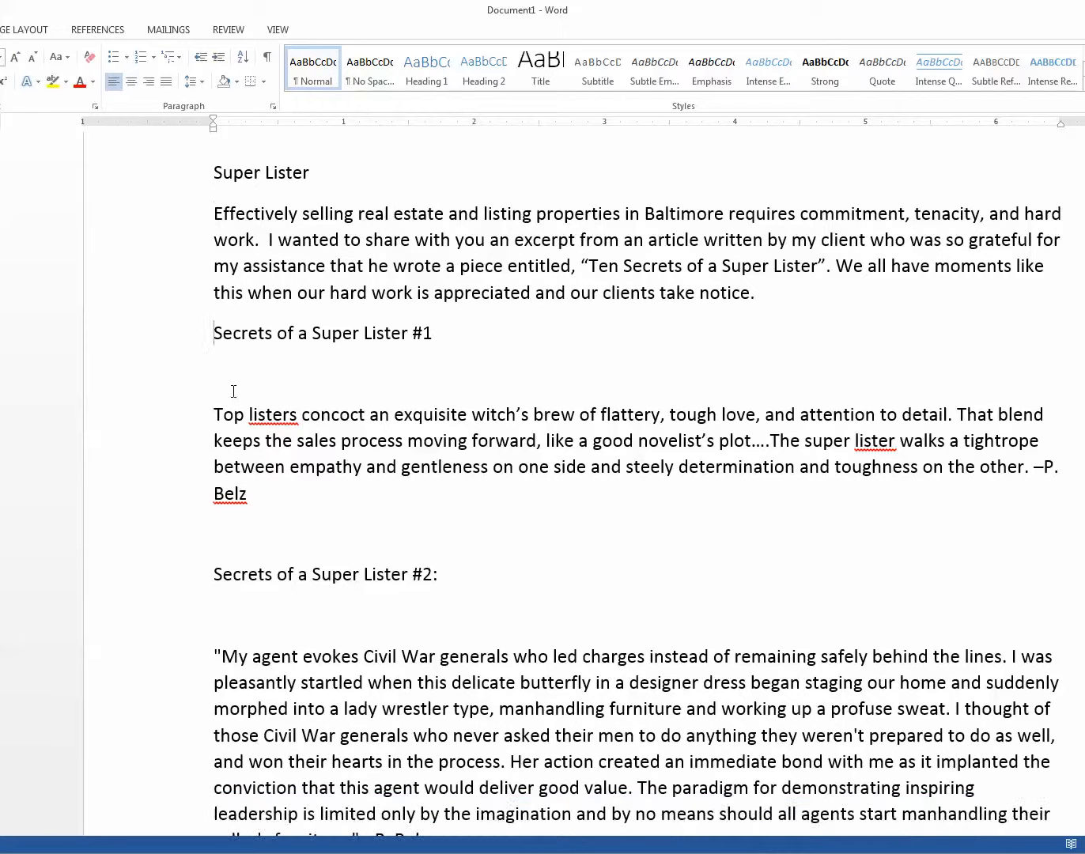
# Step: Remove the blank lines above and below the Secret #1 paragraph and under the Secrets of a Super Lister #2 heading
pyautogui.click(234, 375)
pyautogui.press('Delete')
pyautogui.click(231, 502)
pyautogui.press('Delete')
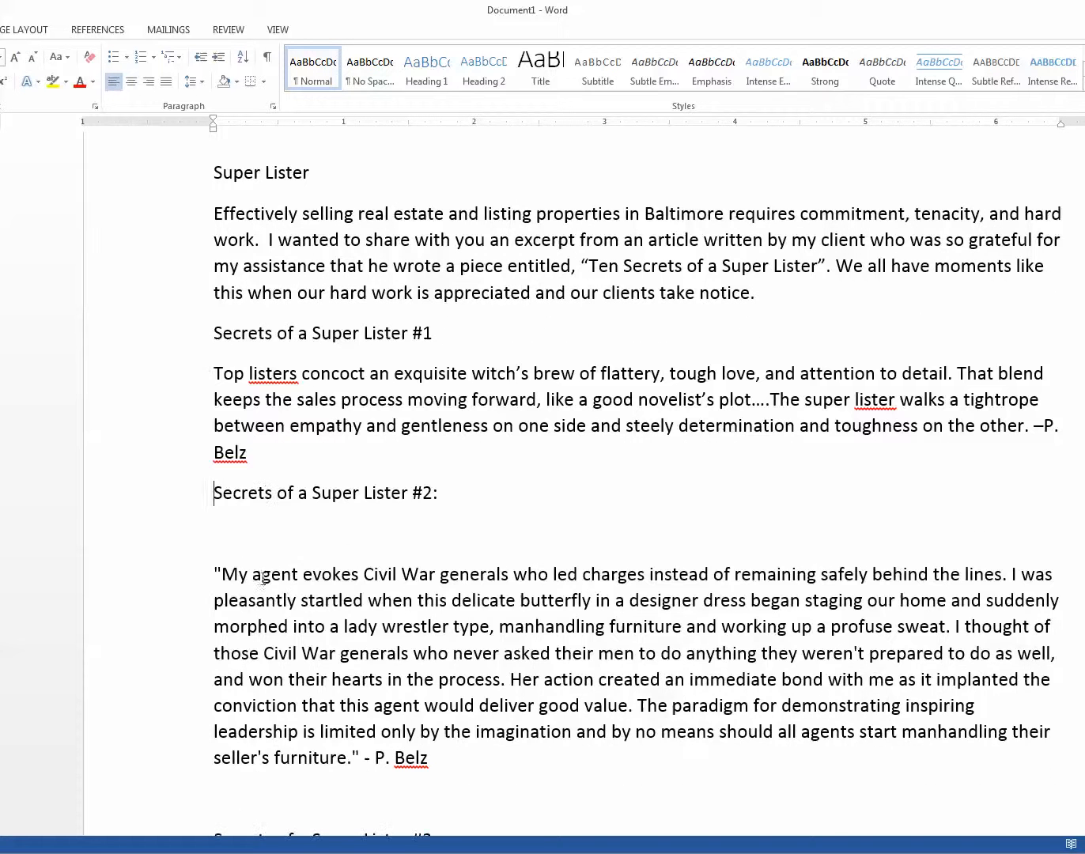
pyautogui.click(234, 543)
pyautogui.press('Delete')
# Step: Remove the remaining blank lines around the Secrets of a Super Lister #3 and #4 headings
pyautogui.click(230, 760)
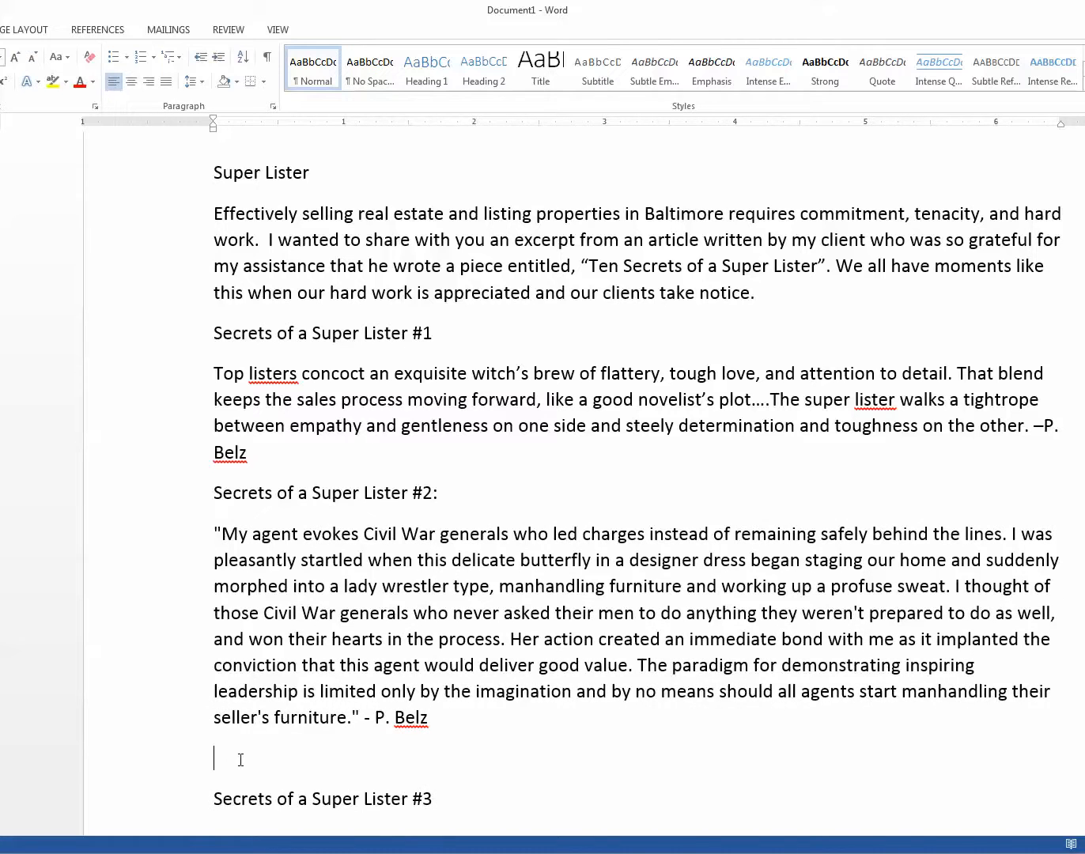
pyautogui.press('Delete')
pyautogui.click(235, 798)
pyautogui.press('Delete')
pyautogui.scroll(-5, 636, 789)
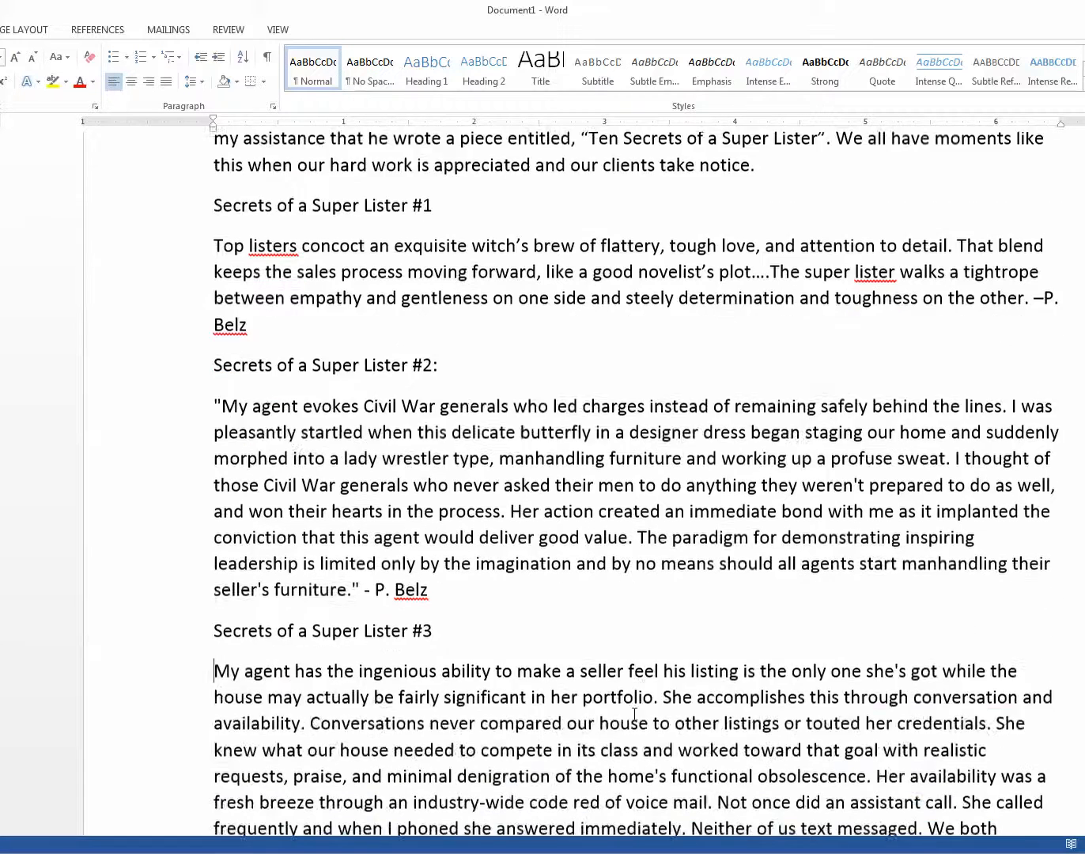
pyautogui.click(226, 685)
pyautogui.press('Delete')
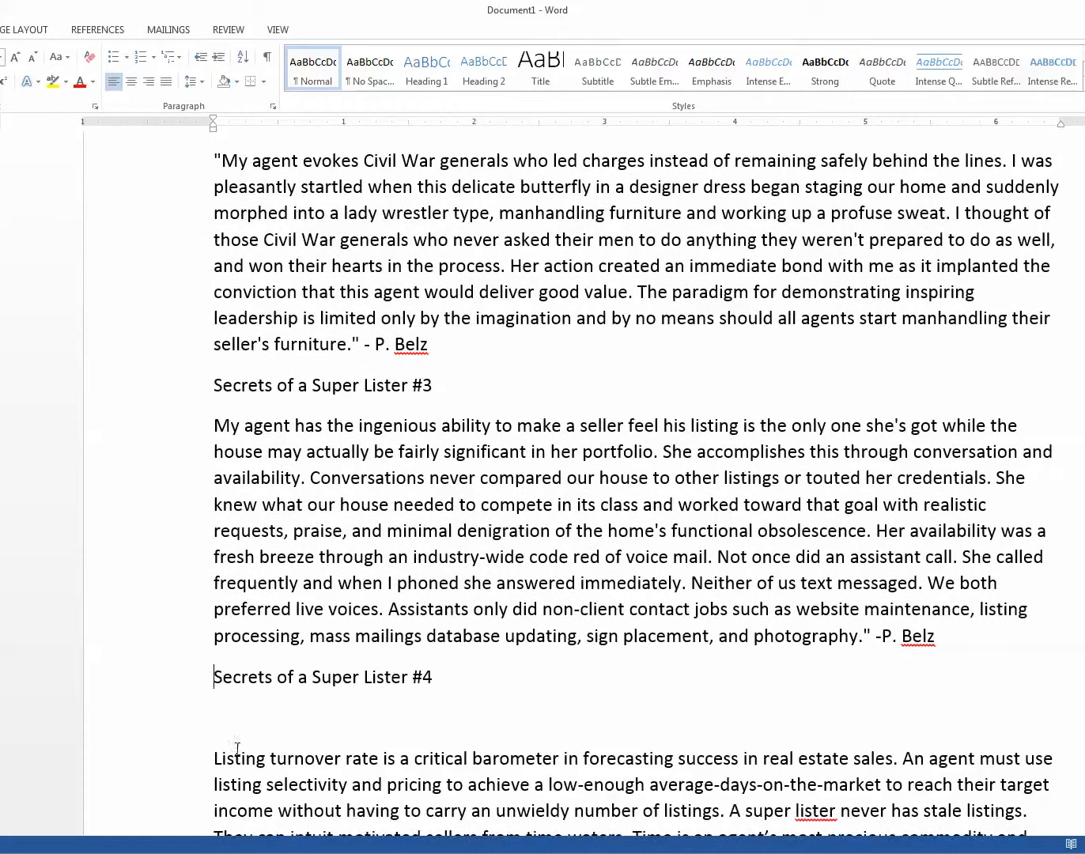
pyautogui.click(225, 725)
pyautogui.press('Delete')
pyautogui.scroll(-5, 340, 674)
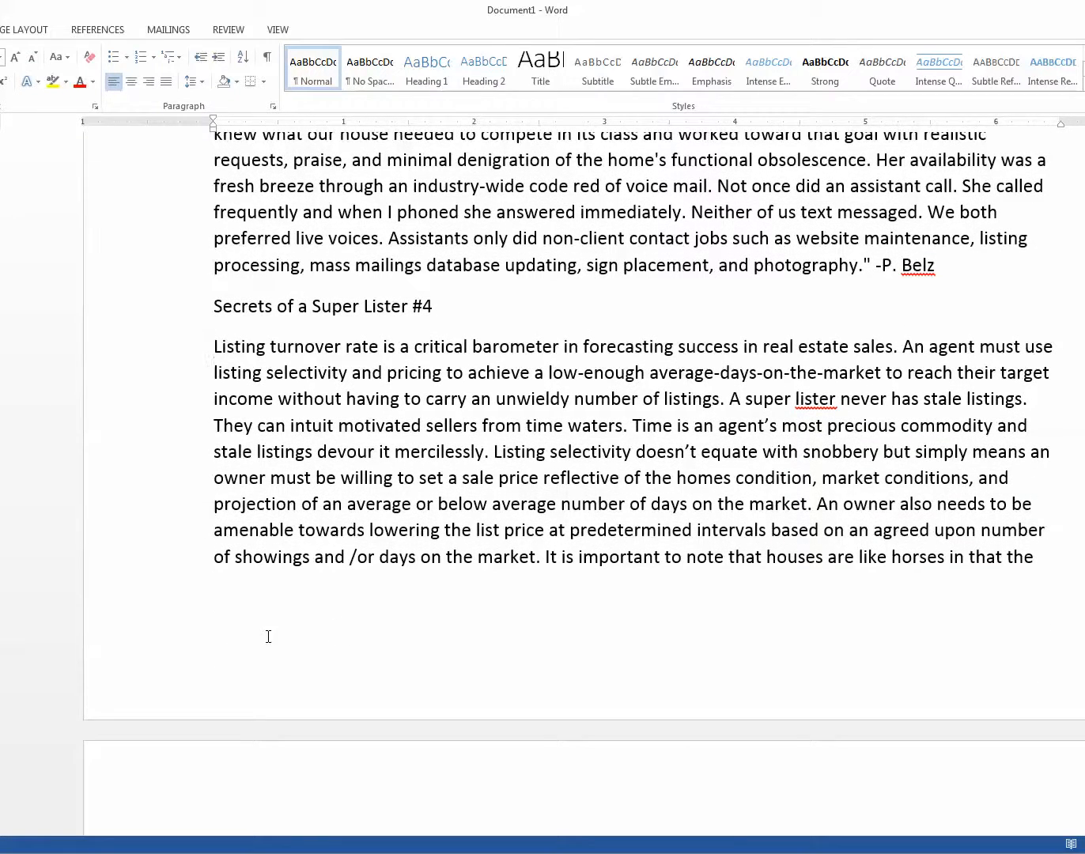
pyautogui.scroll(-4, 274, 632)
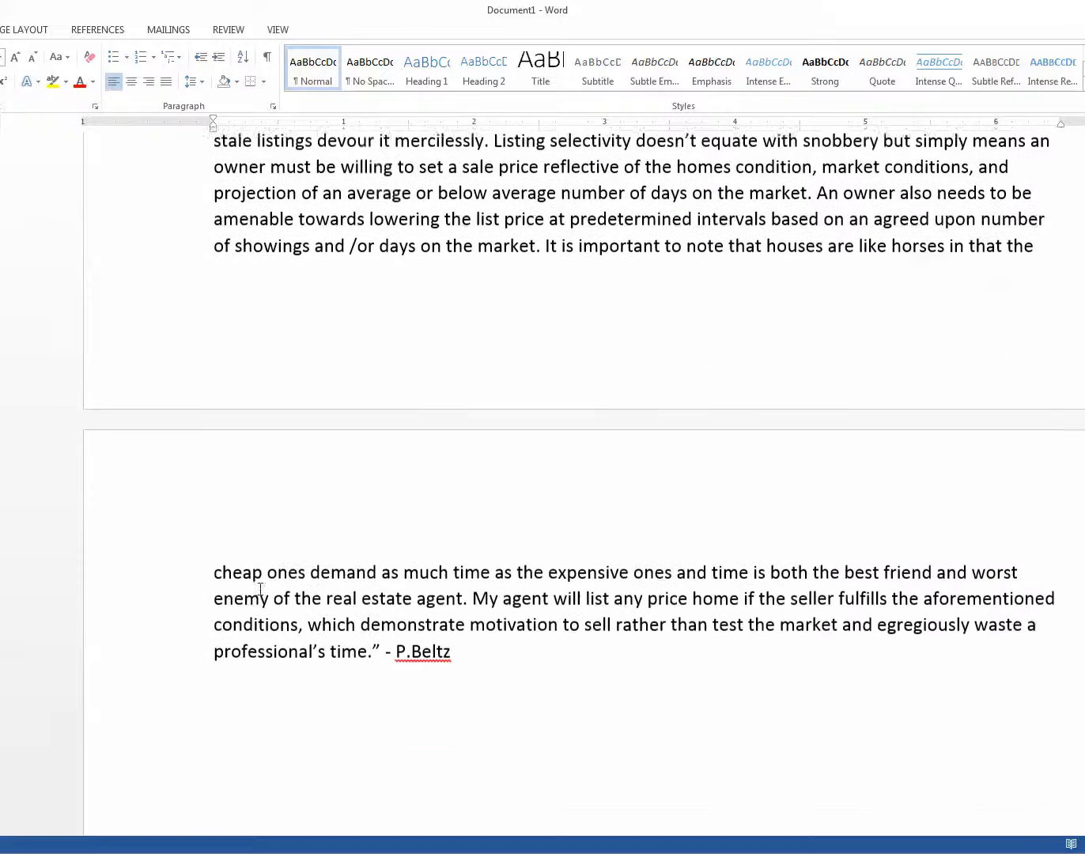
pyautogui.click(229, 499)
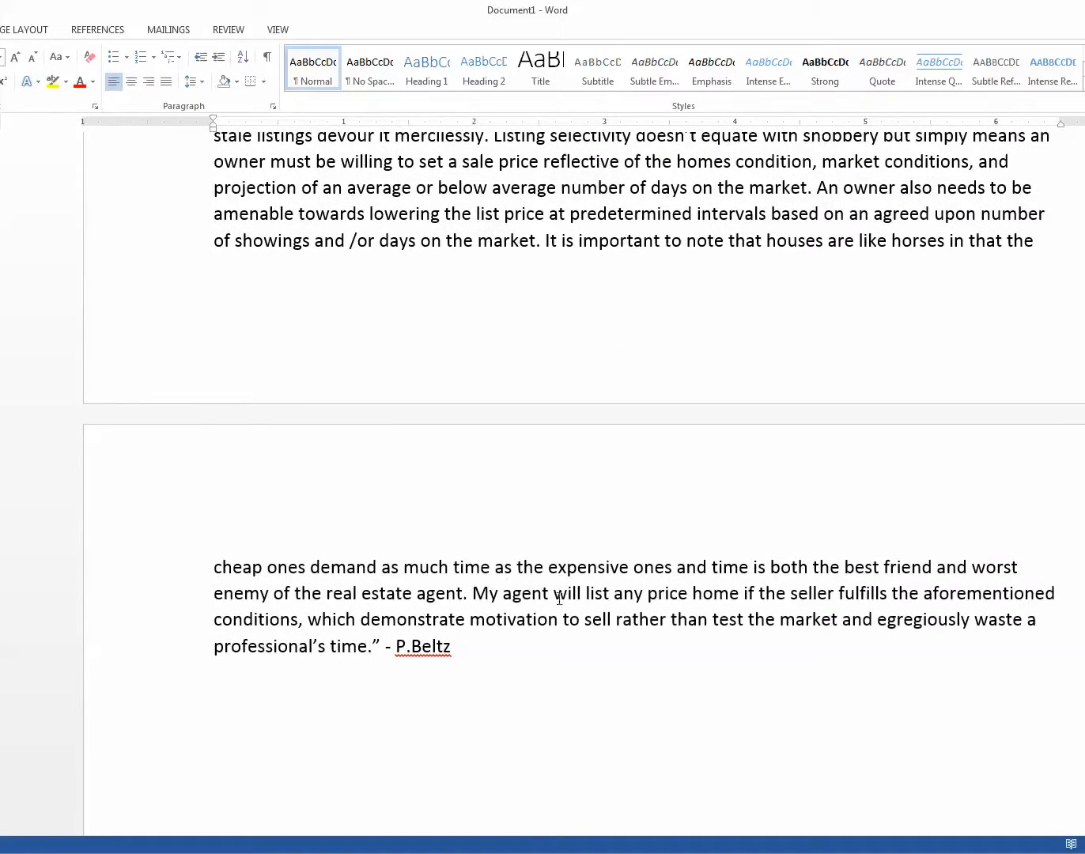
# Step: Copy the whole document text, from the Super Lister title to the end of the Secret #4 paragraph
pyautogui.scroll(-3, 442, 596)
pyautogui.scroll(20, 525, 407)
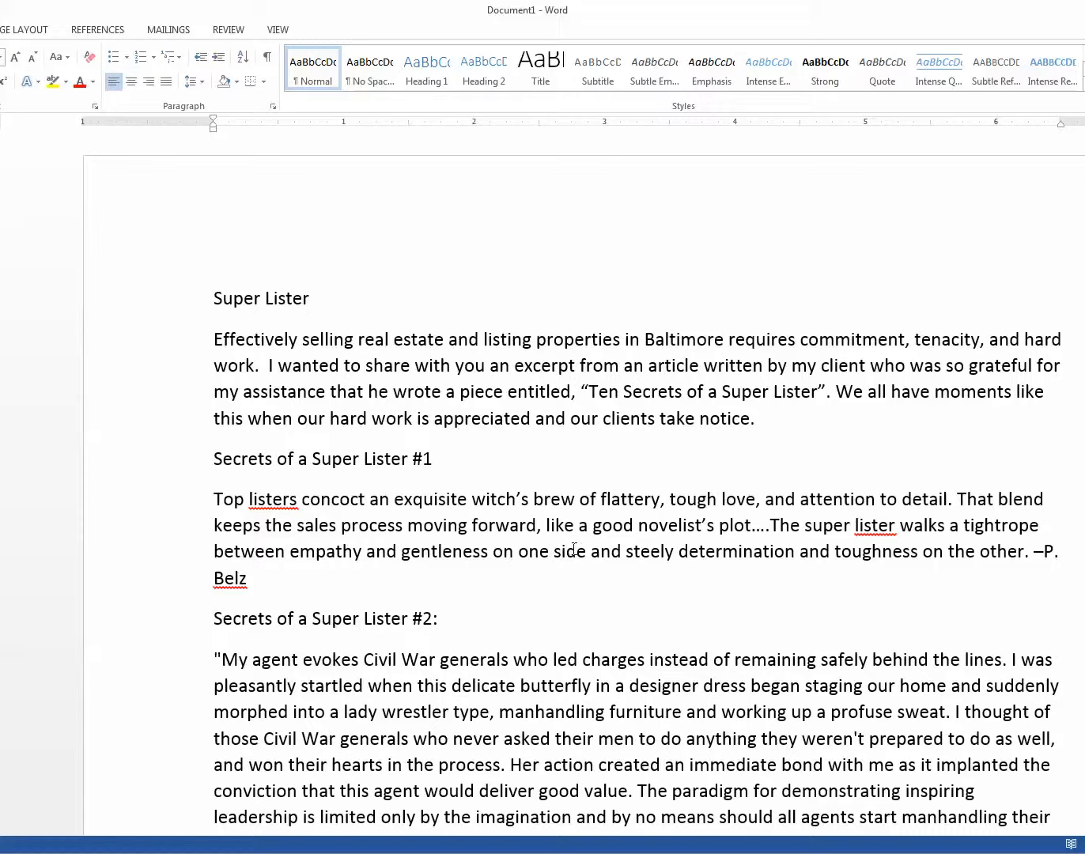
pyautogui.scroll(-1, 489, 535)
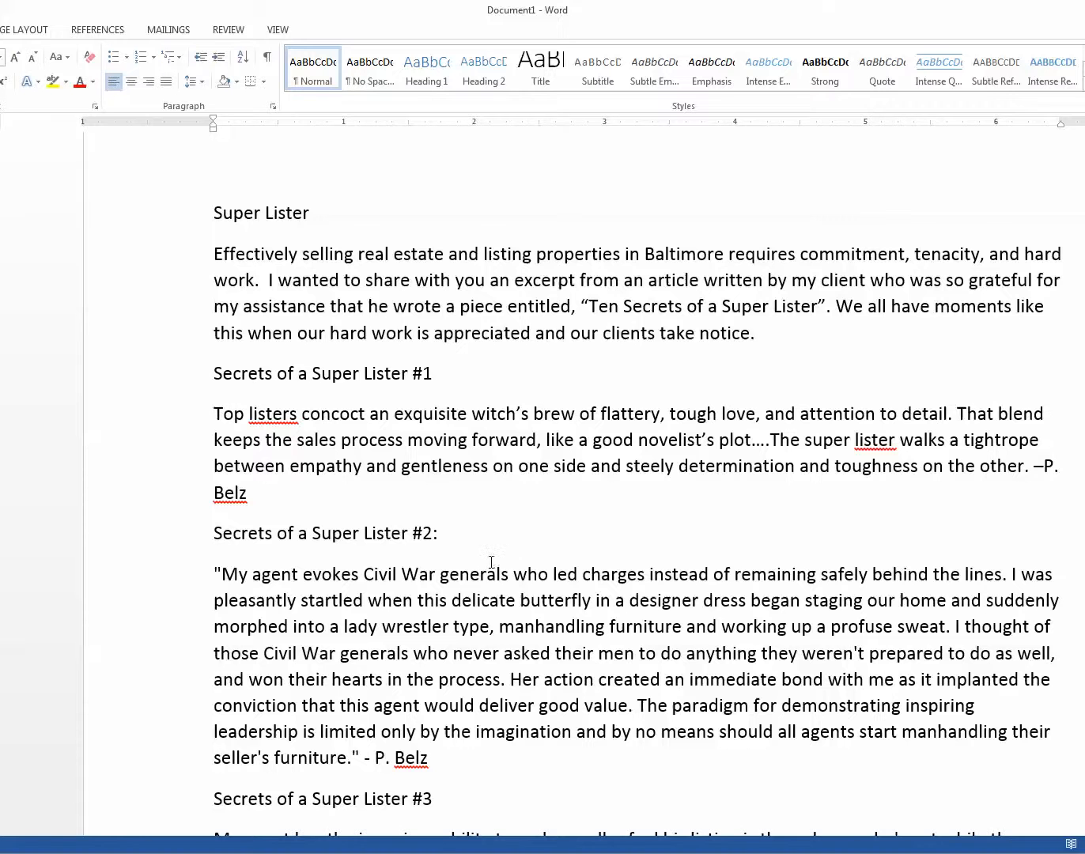
pyautogui.scroll(1, 528, 405)
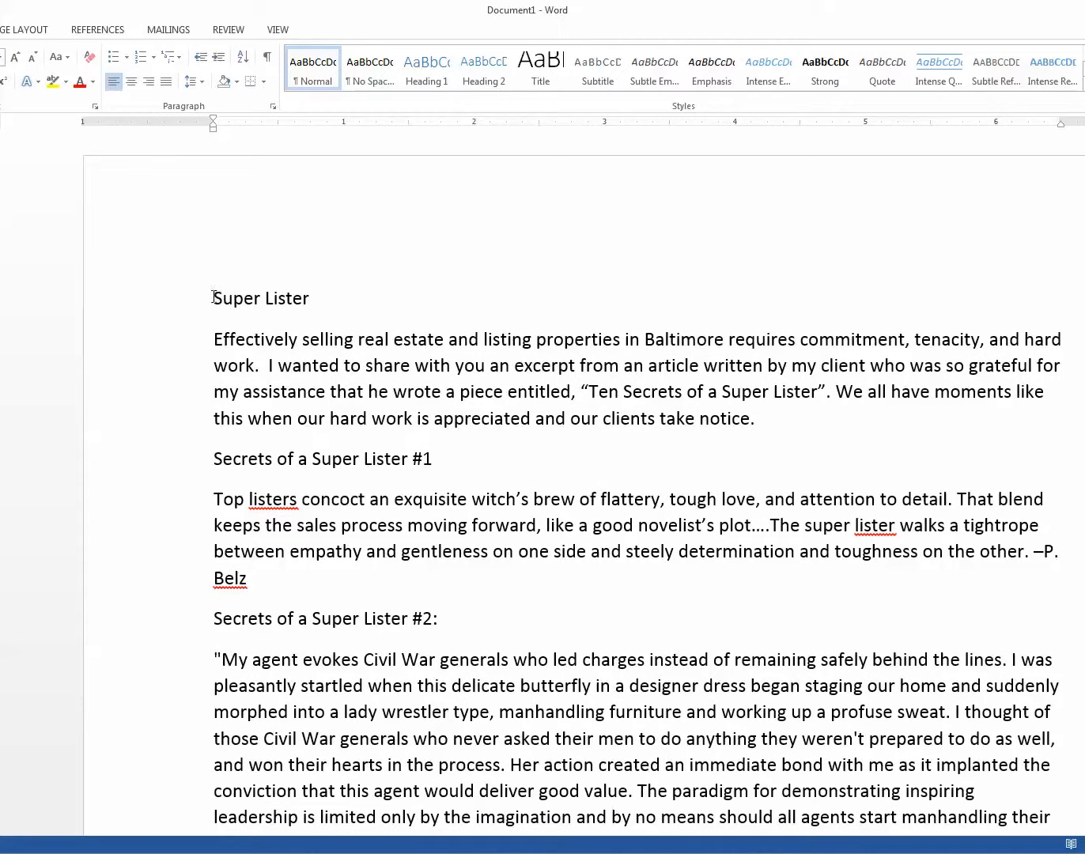
pyautogui.moveTo(213, 298); pyautogui.dragTo(456, 687)
pyautogui.rightClick(327, 646)
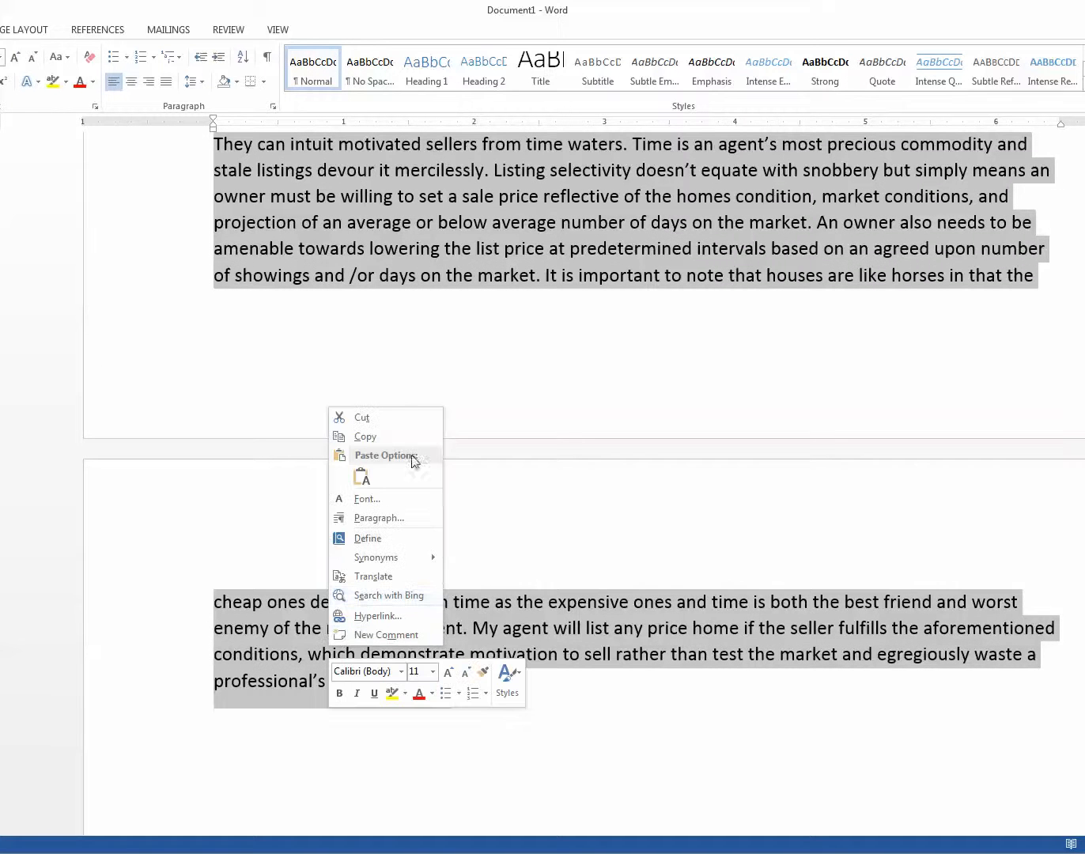
pyautogui.click(363, 436)
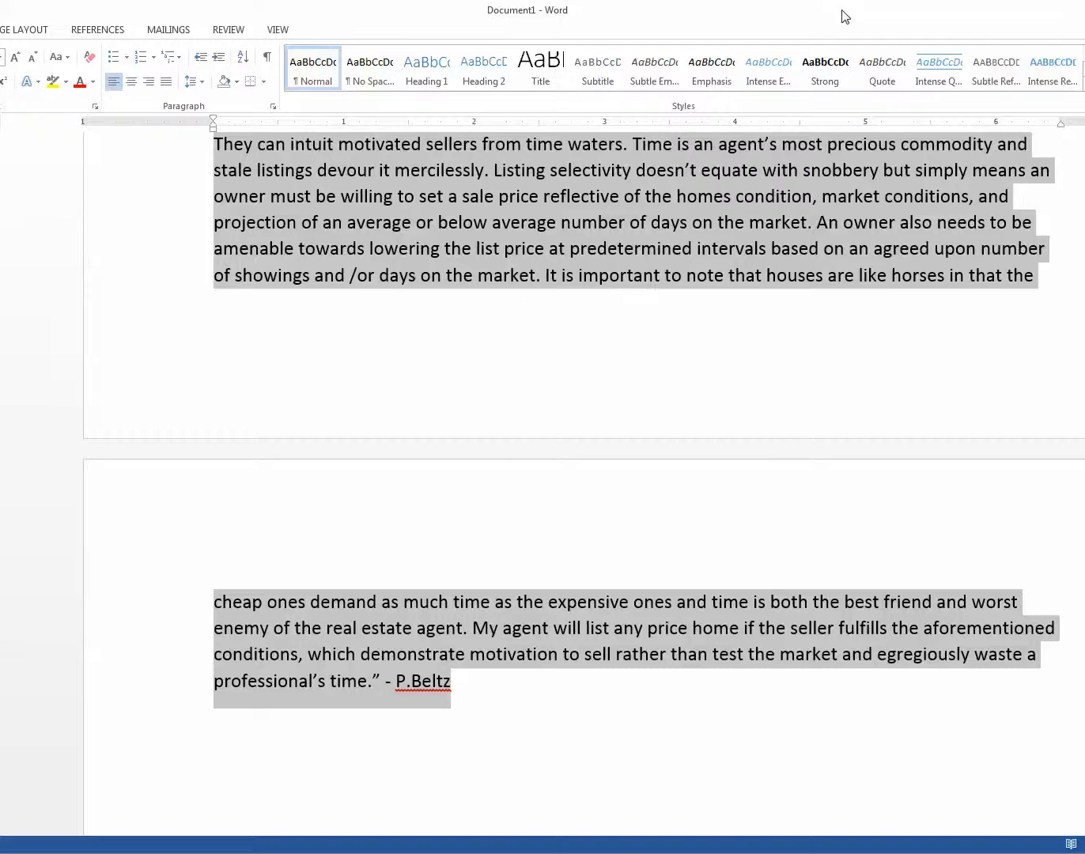
# Step: Switch back to the browser and paste the copied text with its formatting into the Top Lister content block
pyautogui.press('super+Down')
pyautogui.press('super+Down')
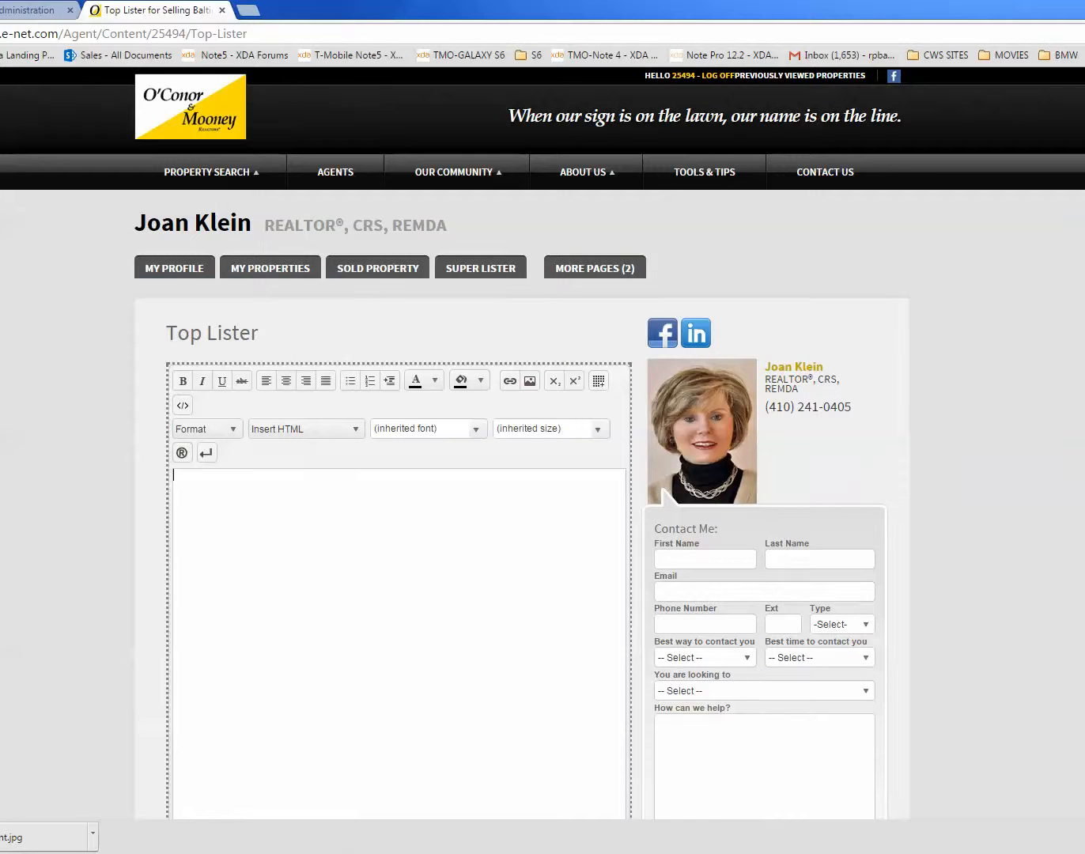
pyautogui.rightClick(221, 494)
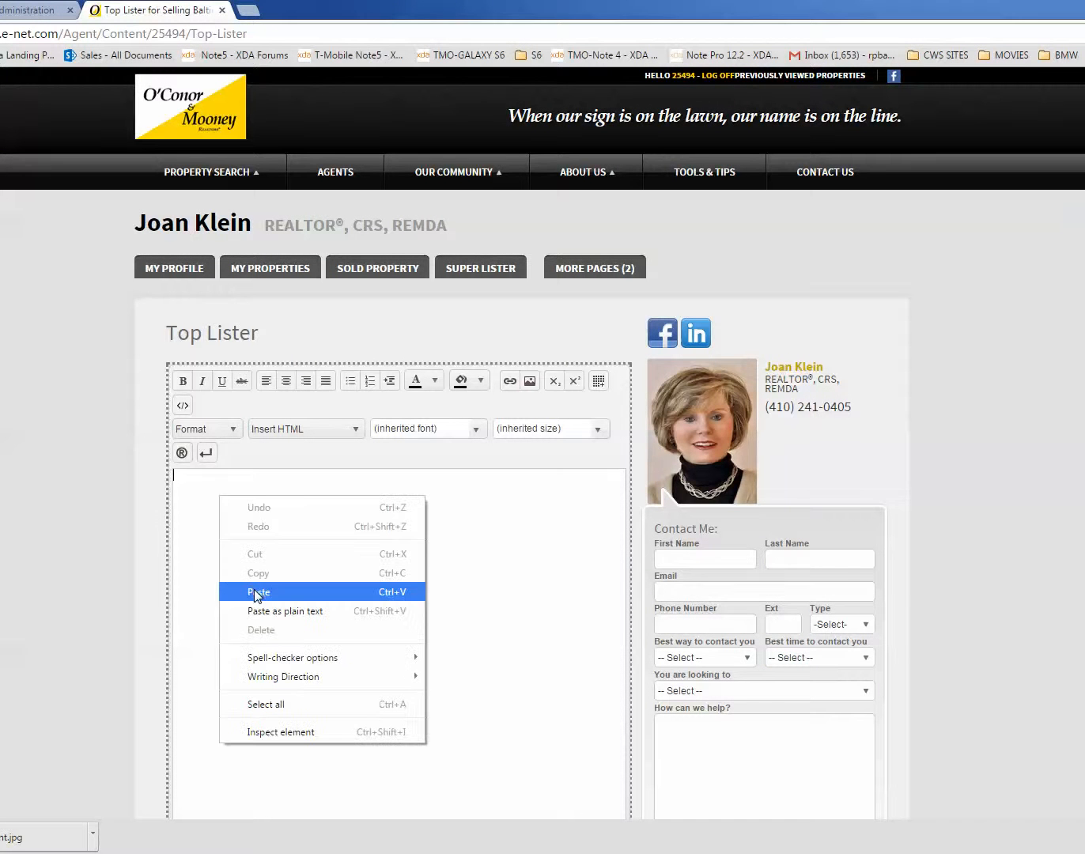
pyautogui.click(257, 594)
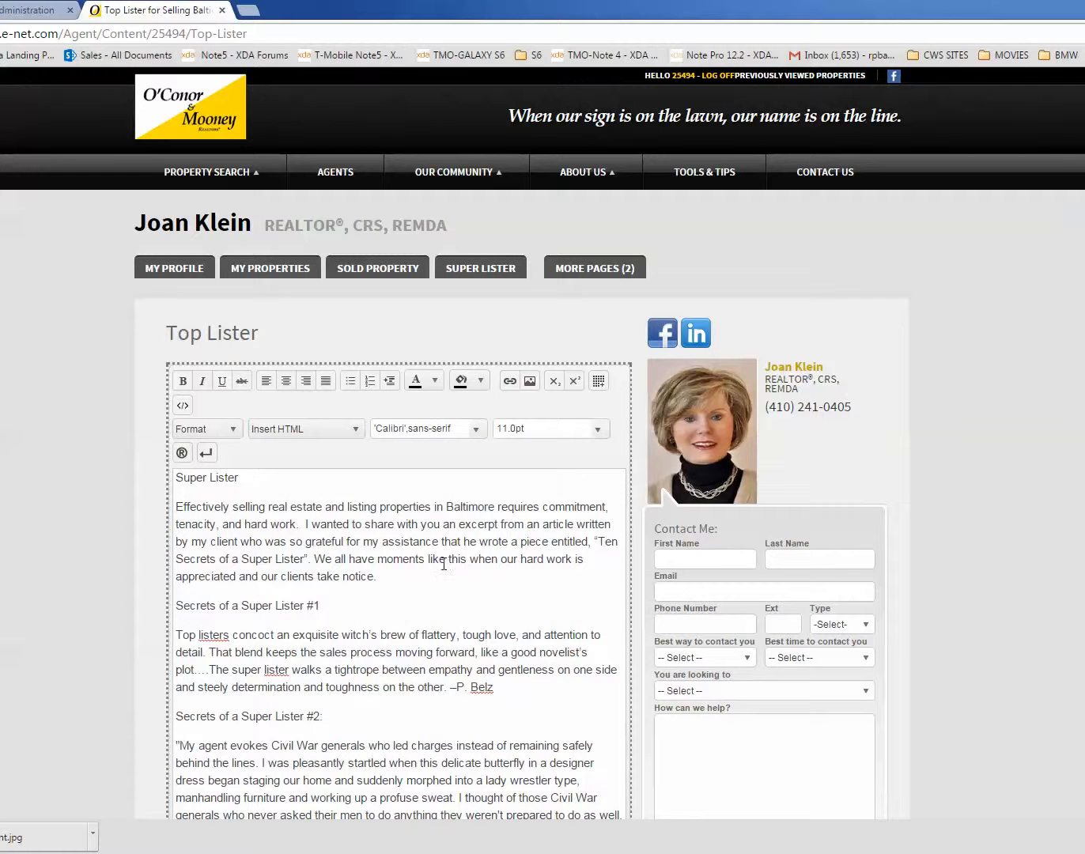
# Step: Replace the break between the Secrets of a Super Lister #4 heading and its body text with a new paragraph break
pyautogui.scroll(-5, 451, 577)
pyautogui.scroll(-2, 435, 615)
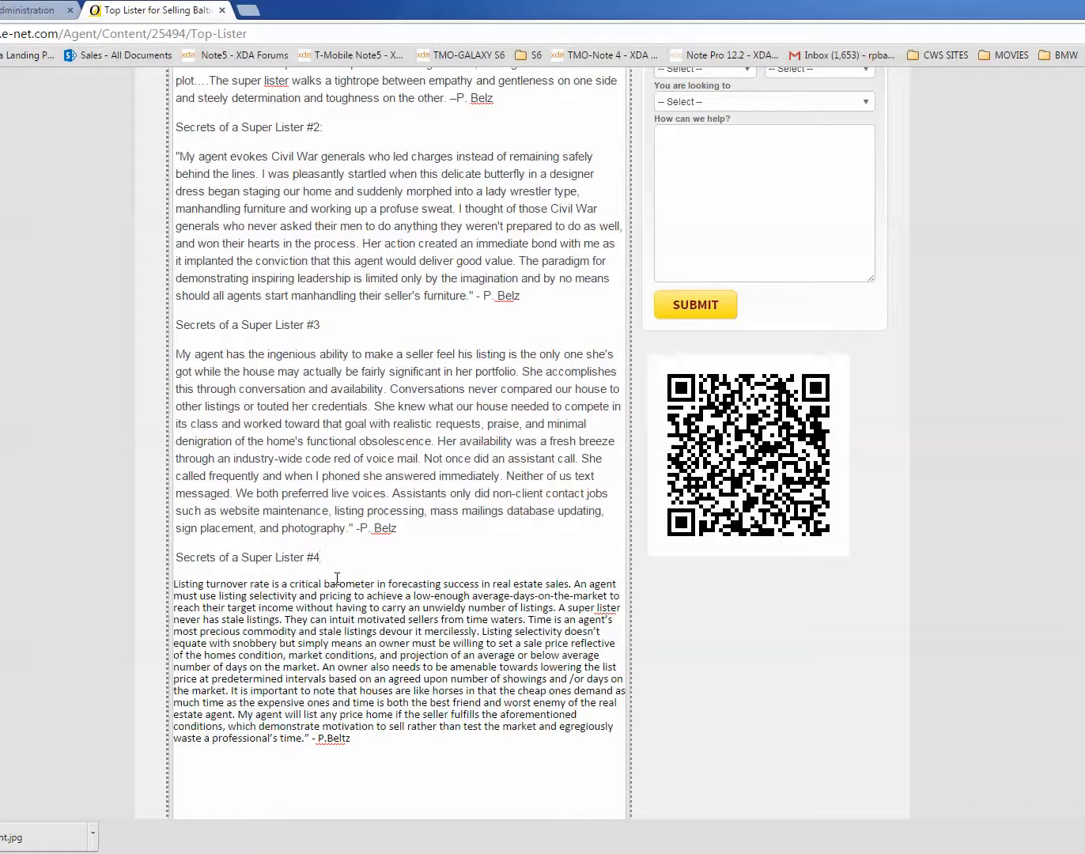
pyautogui.press('Delete')
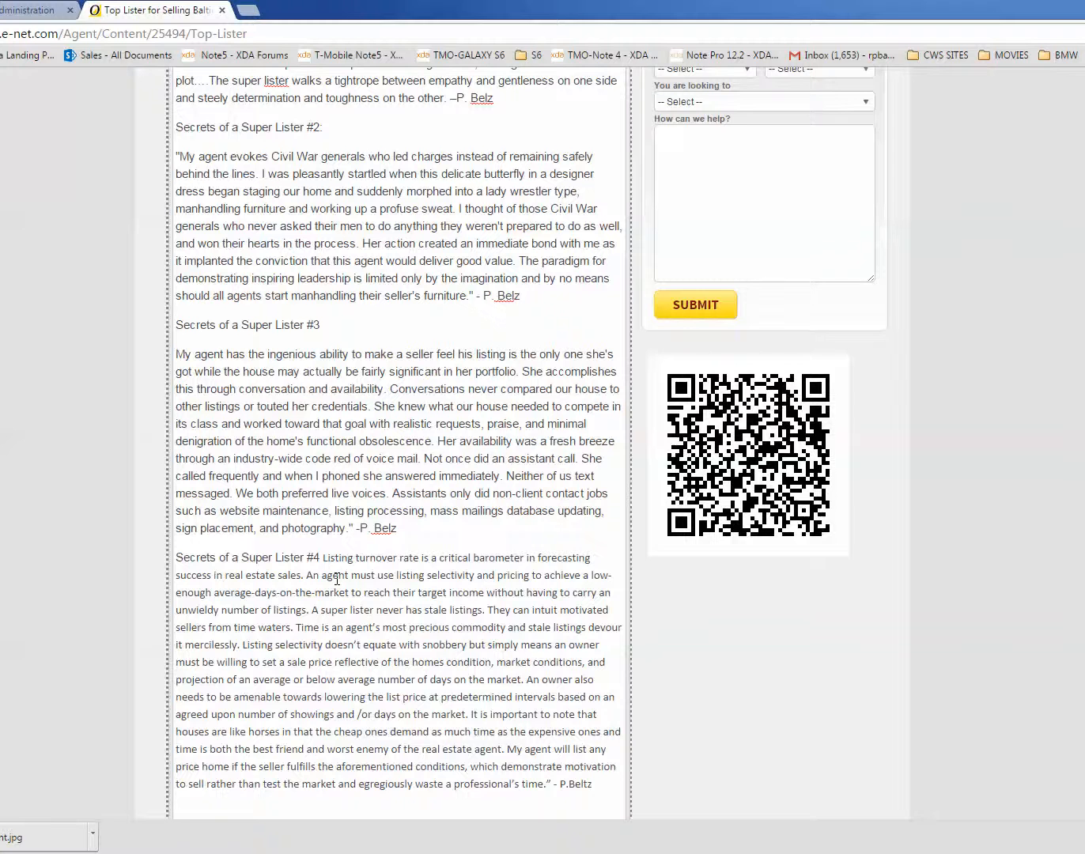
pyautogui.press('Return')
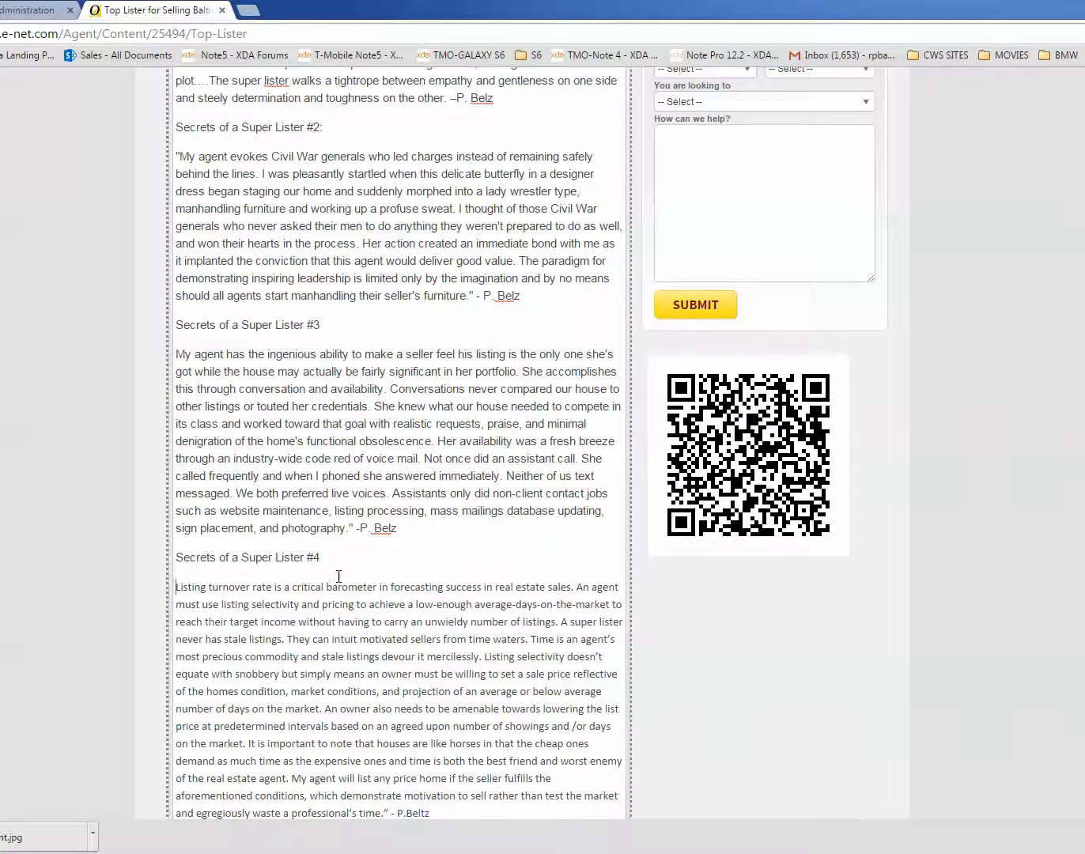
# Step: Set the body paragraph under Secrets of a Super Lister #4 to the inherited font and inherited size
pyautogui.scroll(-2, 338, 575)
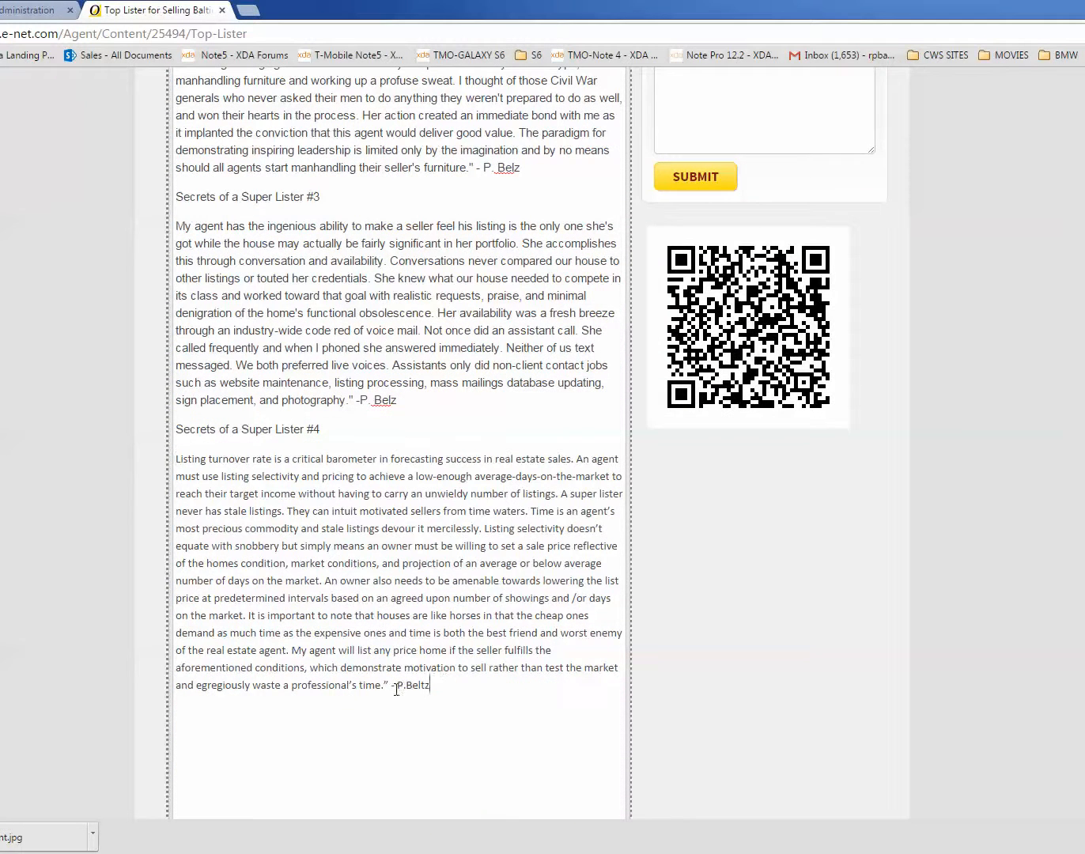
pyautogui.moveTo(428, 685); pyautogui.dragTo(123, 449)
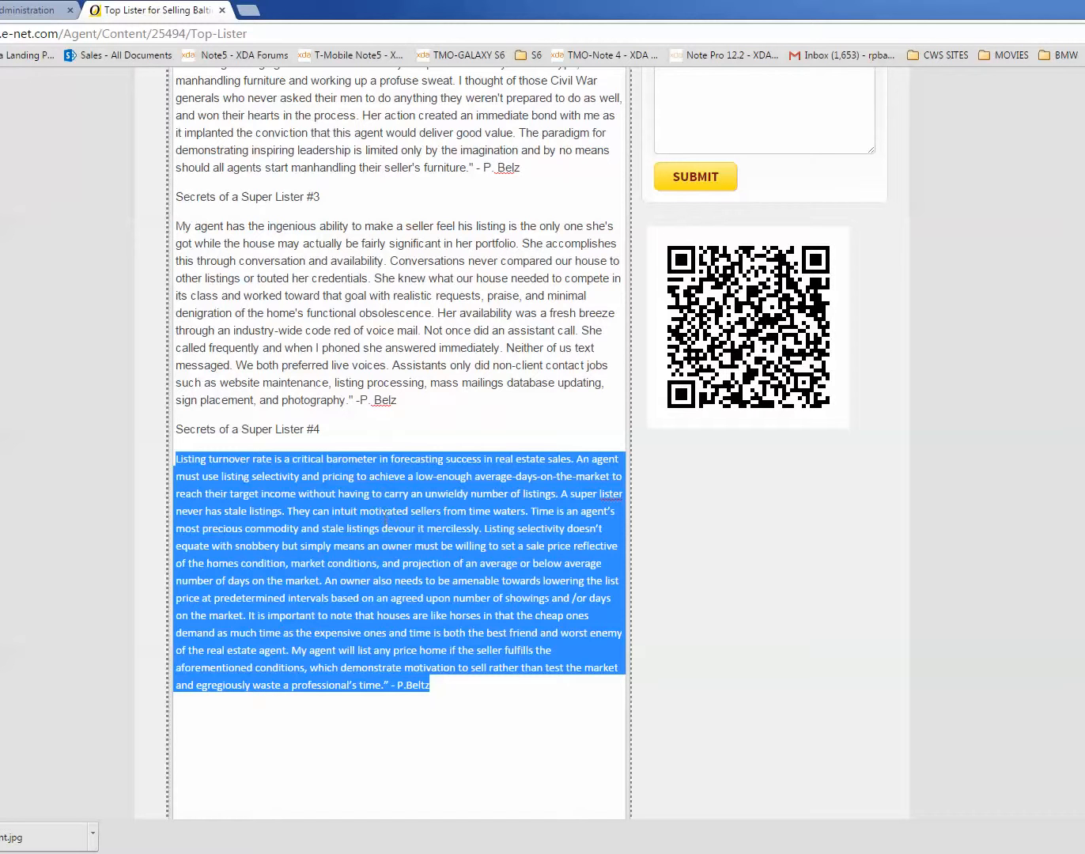
pyautogui.click(203, 460)
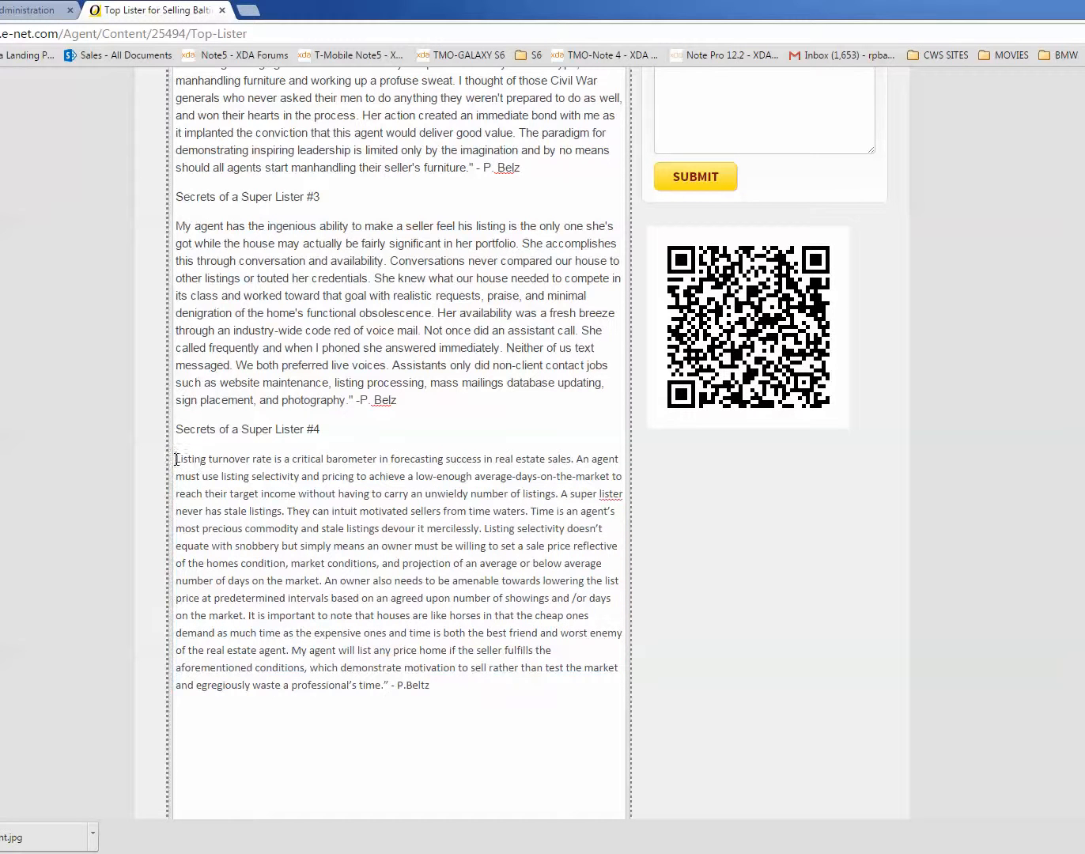
pyautogui.moveTo(431, 686); pyautogui.dragTo(134, 459)
pyautogui.scroll(9, 402, 437)
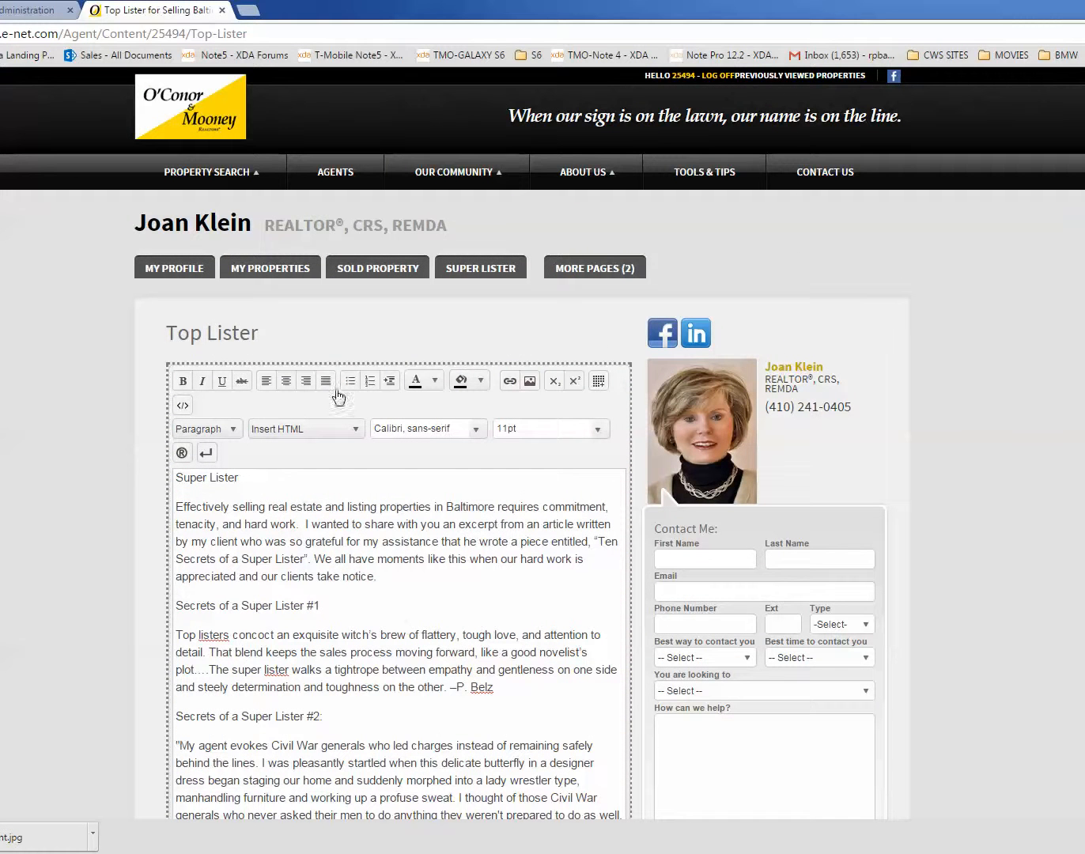
pyautogui.click(434, 388)
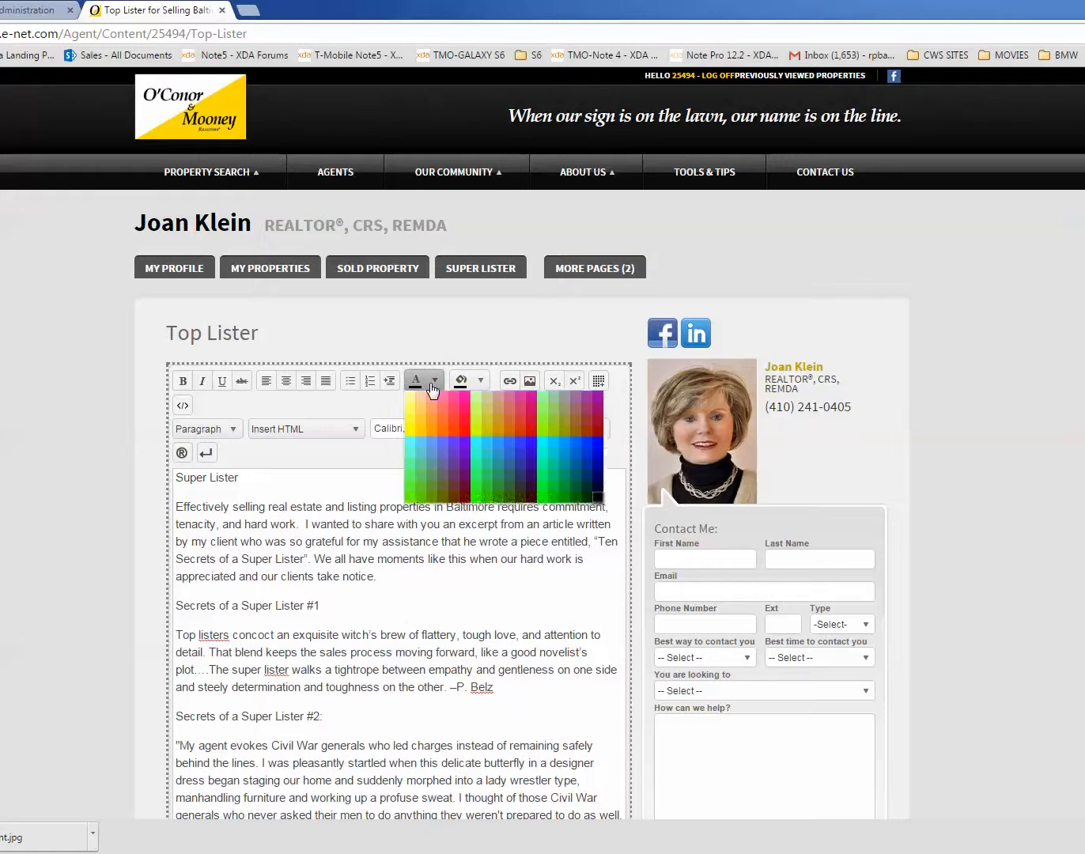
pyautogui.click(433, 387)
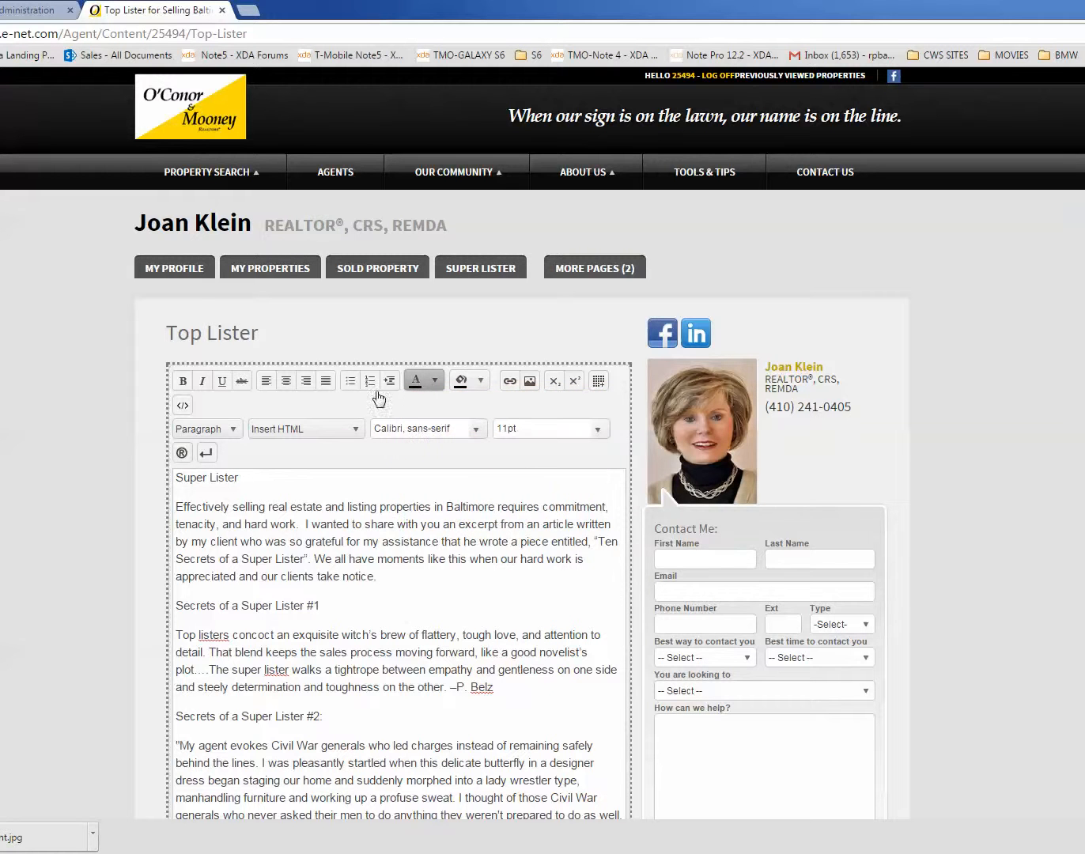
pyautogui.click(473, 430)
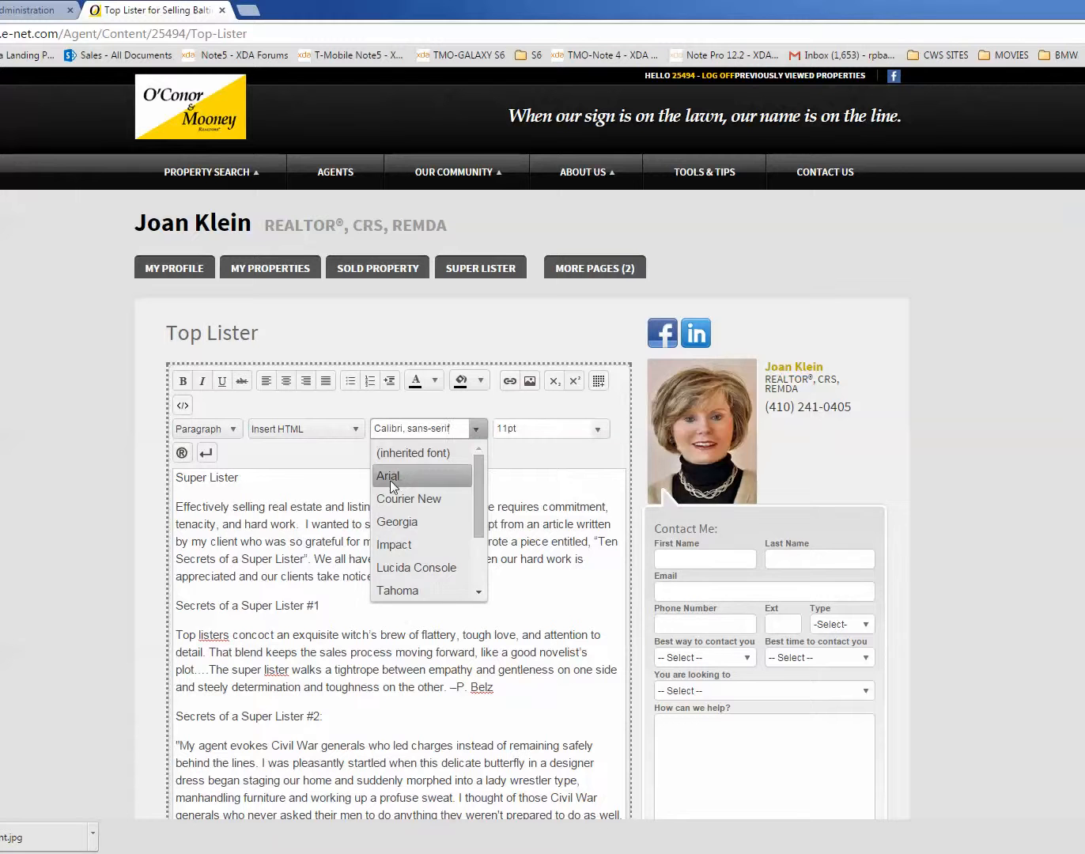
pyautogui.click(419, 451)
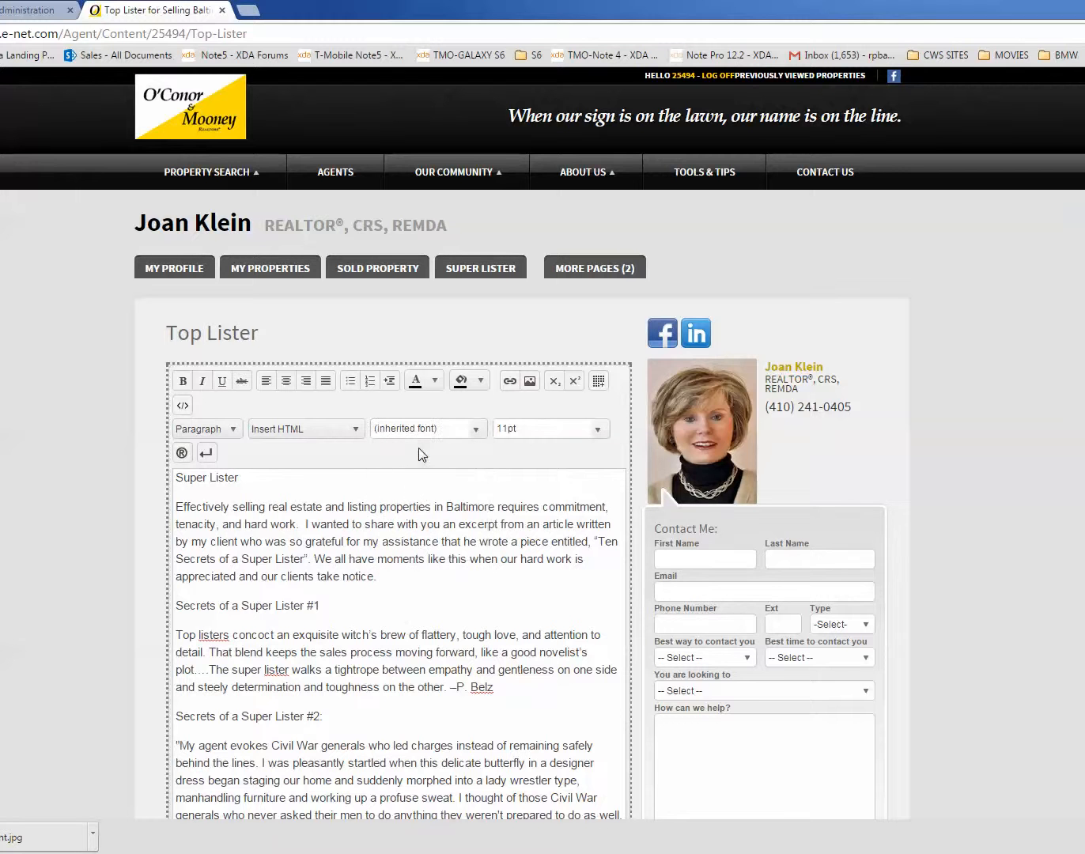
pyautogui.click(597, 430)
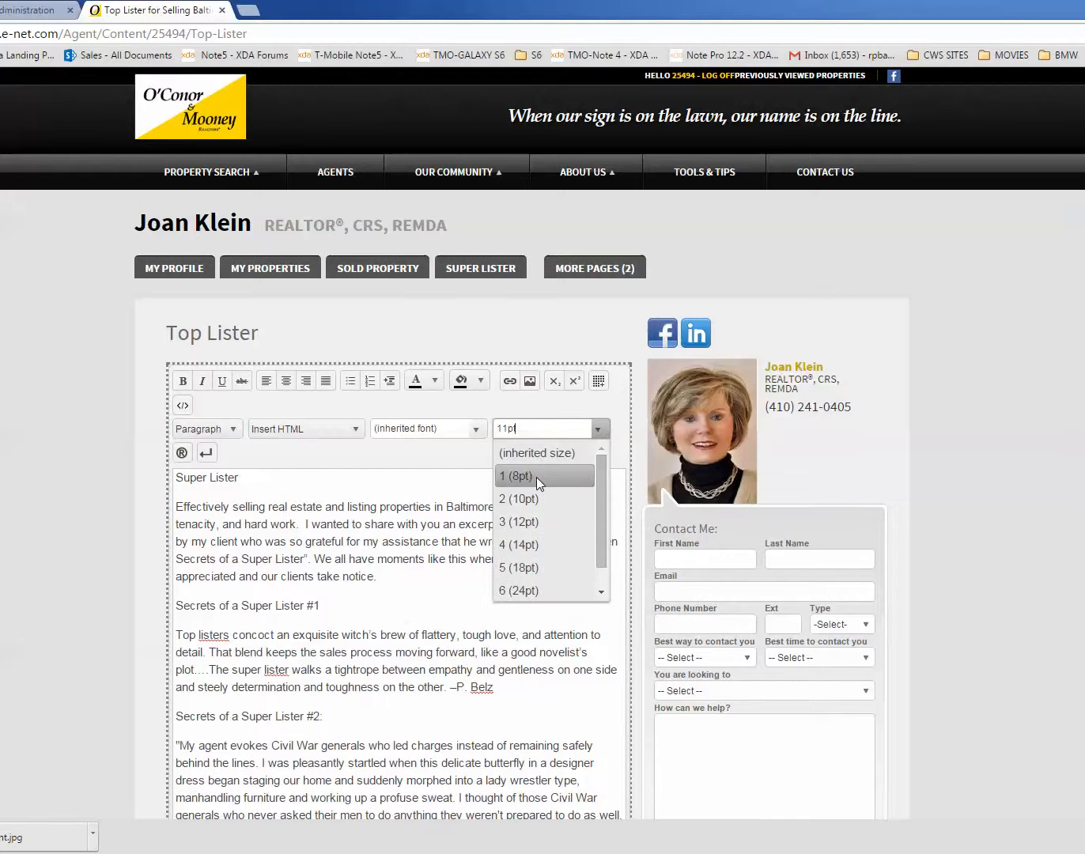
pyautogui.click(538, 454)
pyautogui.scroll(-3, 521, 457)
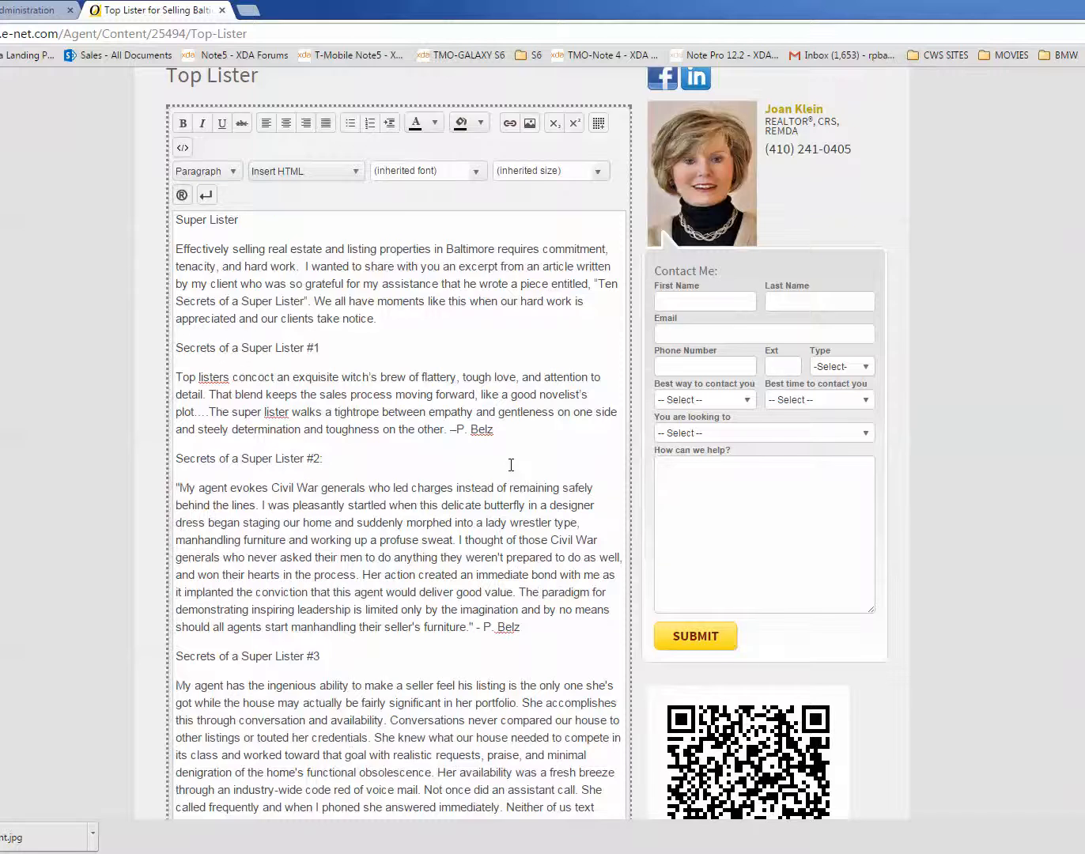
# Step: Review the pasted text from the Super Lister title through the Secrets of a Super Lister #4 paragraph for consistent formatting
pyautogui.scroll(-3, 506, 471)
pyautogui.click(361, 606)
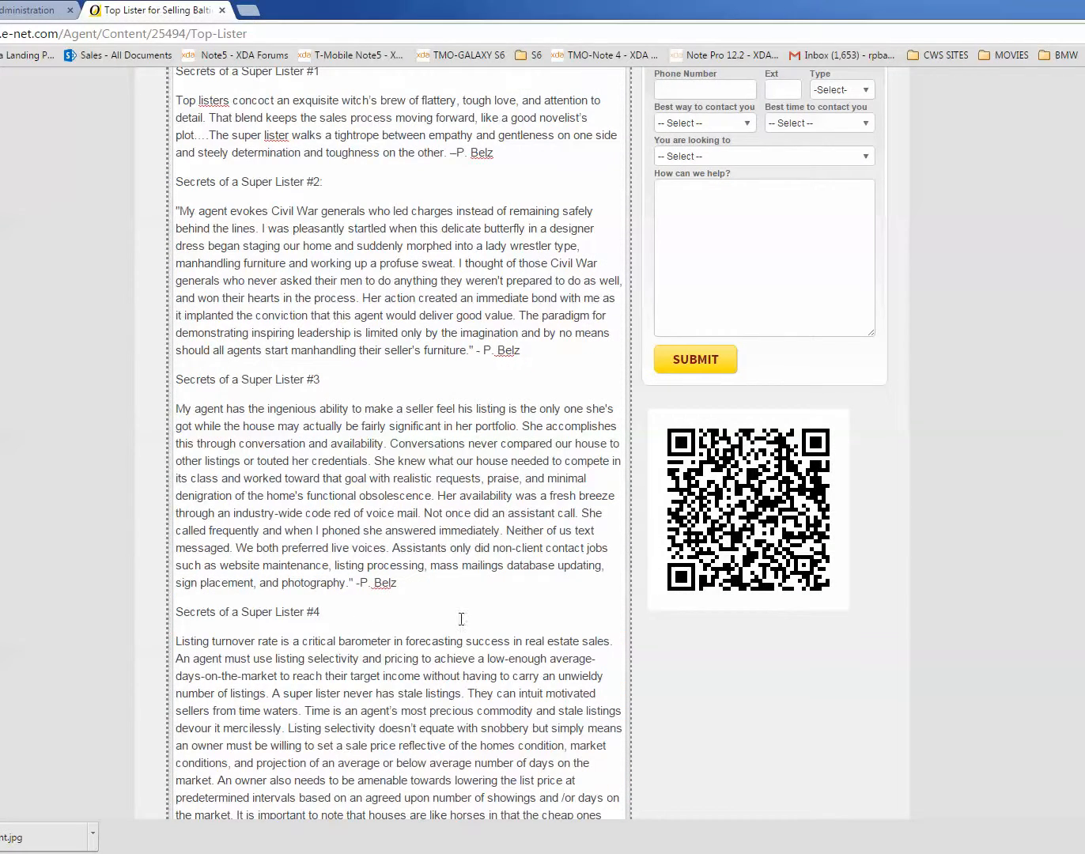
pyautogui.scroll(-2, 380, 605)
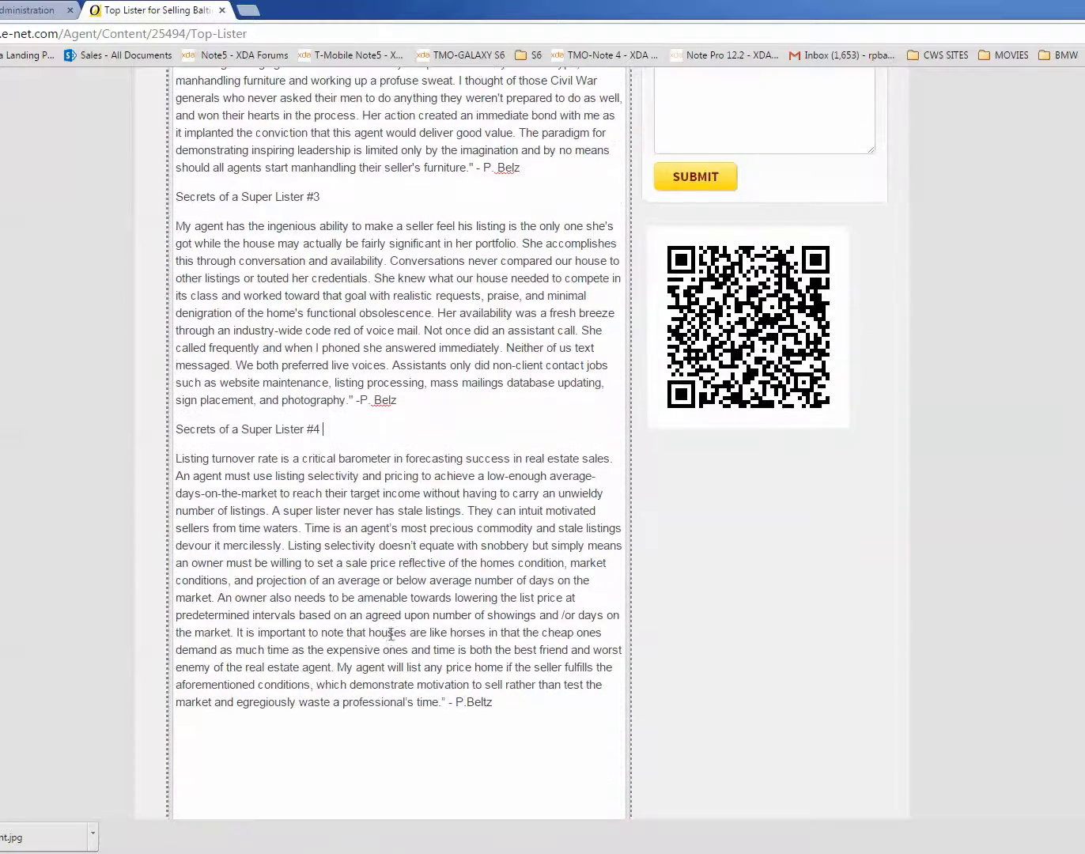
pyautogui.scroll(8, 350, 500)
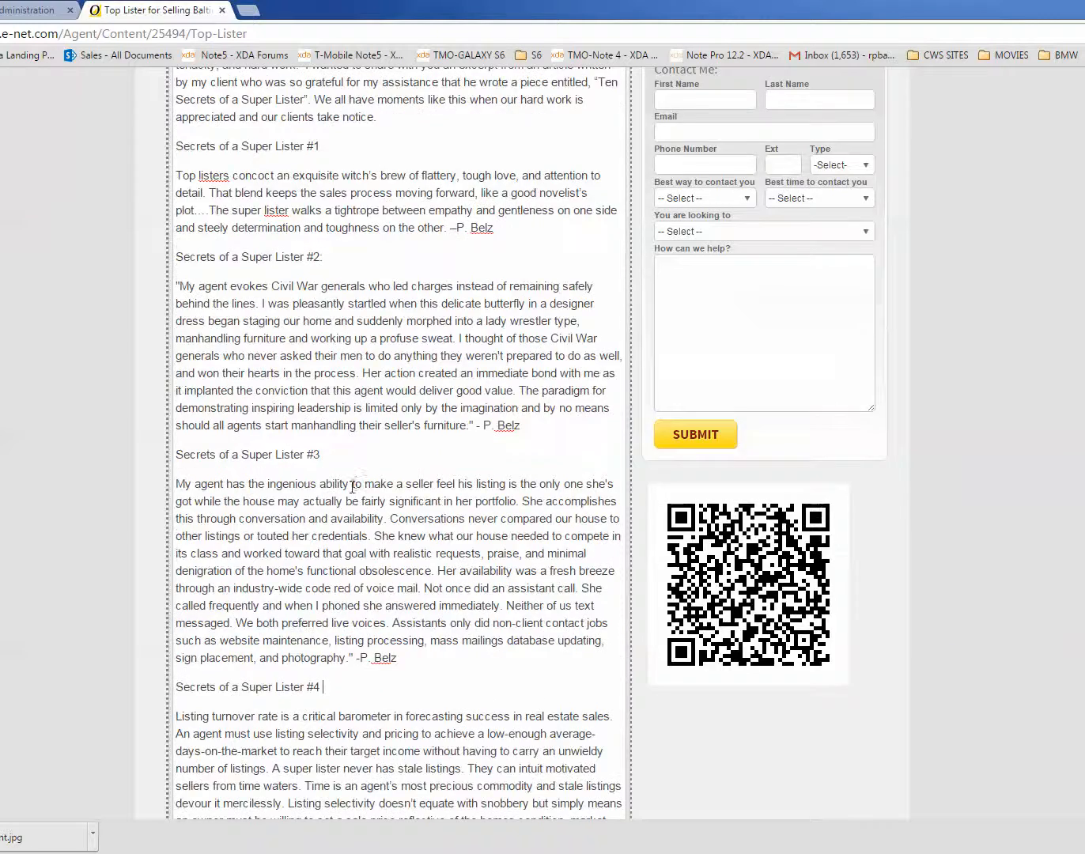
pyautogui.scroll(-5, 349, 499)
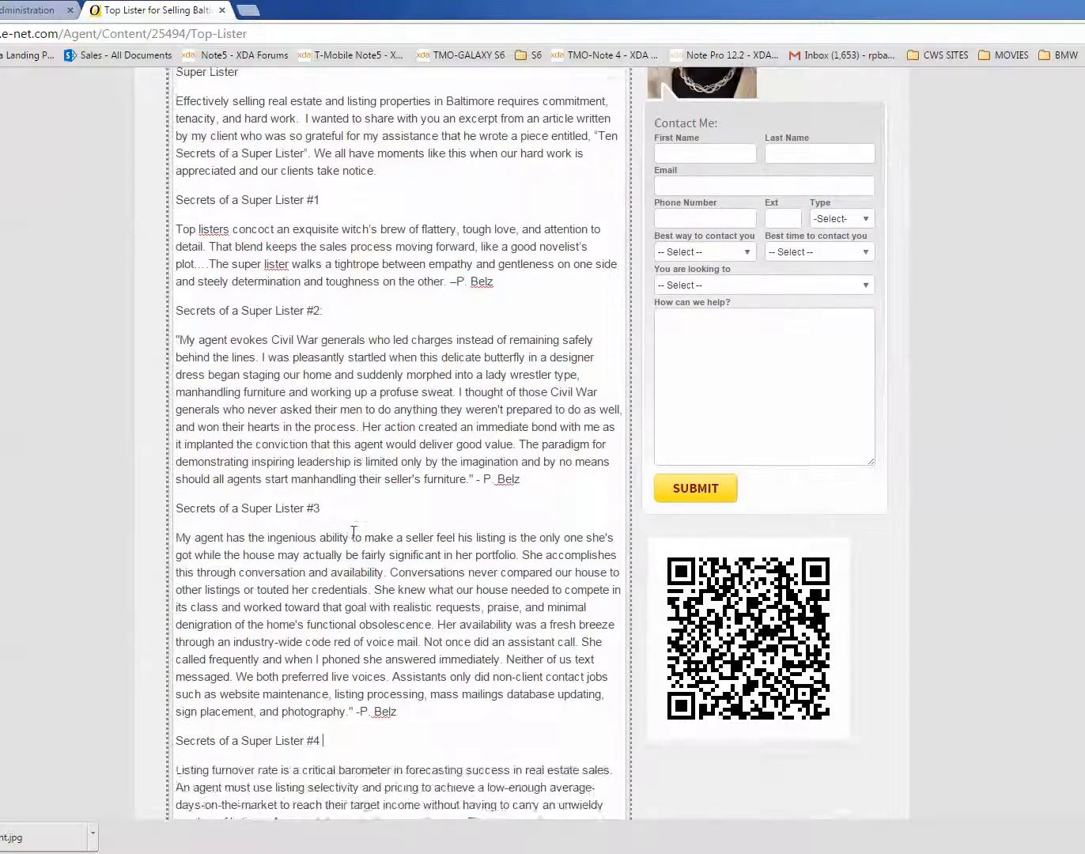
pyautogui.scroll(4, 356, 527)
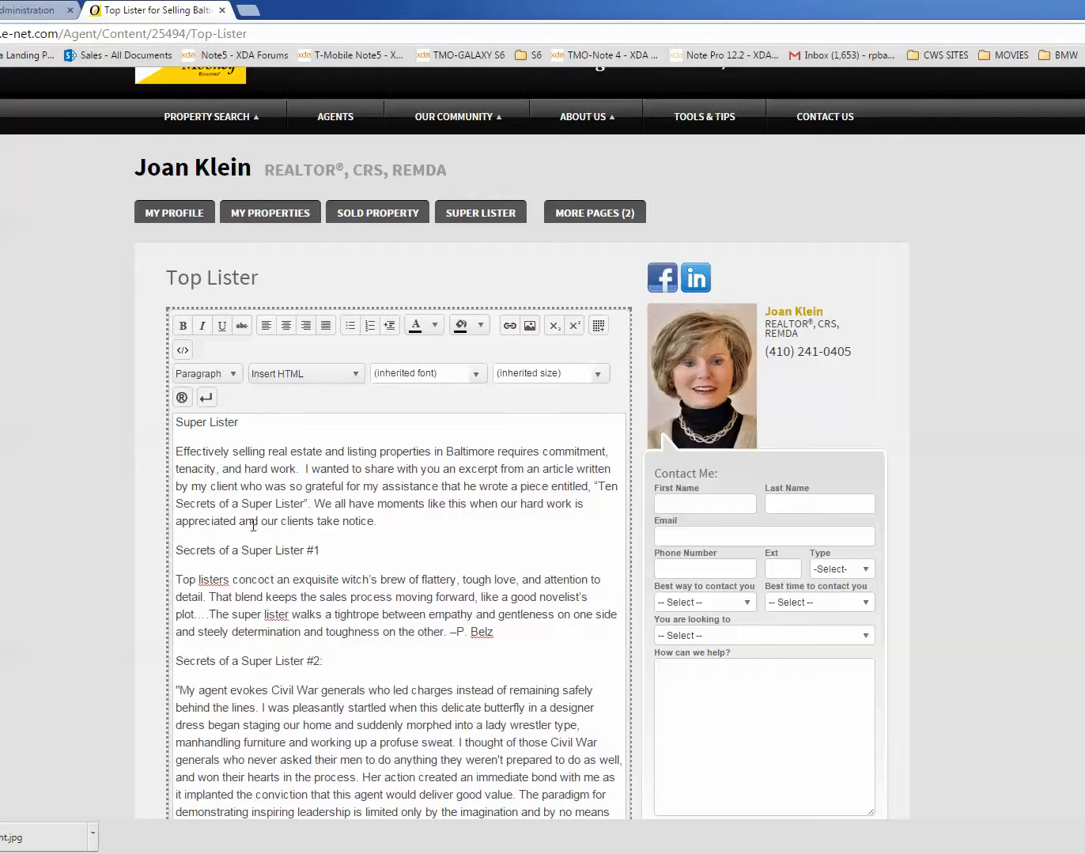
pyautogui.scroll(-7, 271, 702)
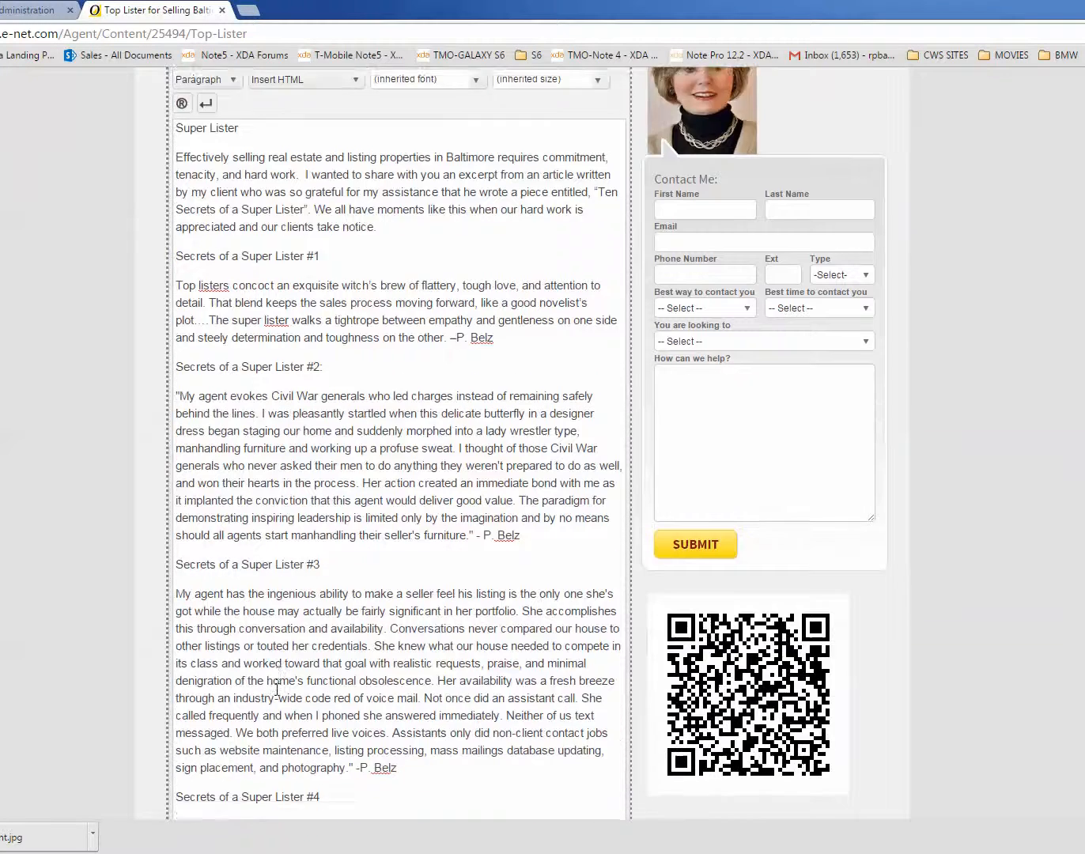
pyautogui.scroll(1, 269, 657)
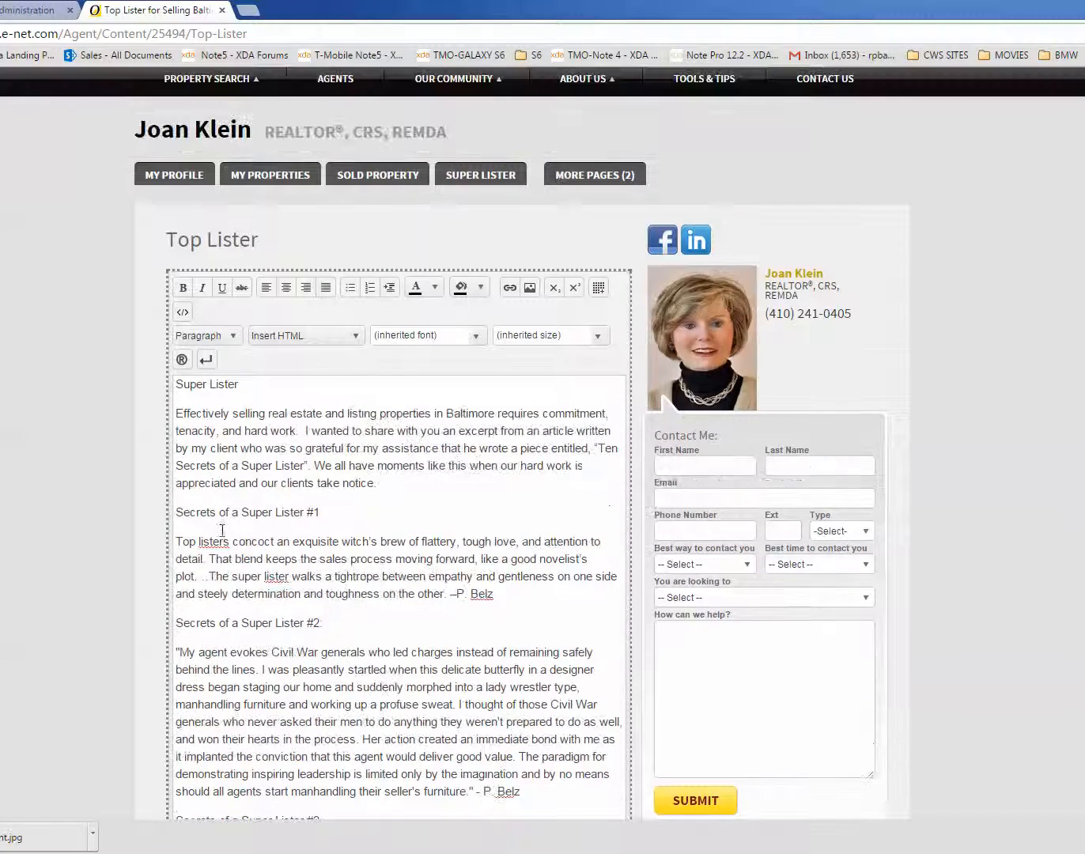
# Step: Format the Super Lister title line as Heading 3
pyautogui.click(238, 293)
pyautogui.moveTo(245, 382); pyautogui.dragTo(170, 383)
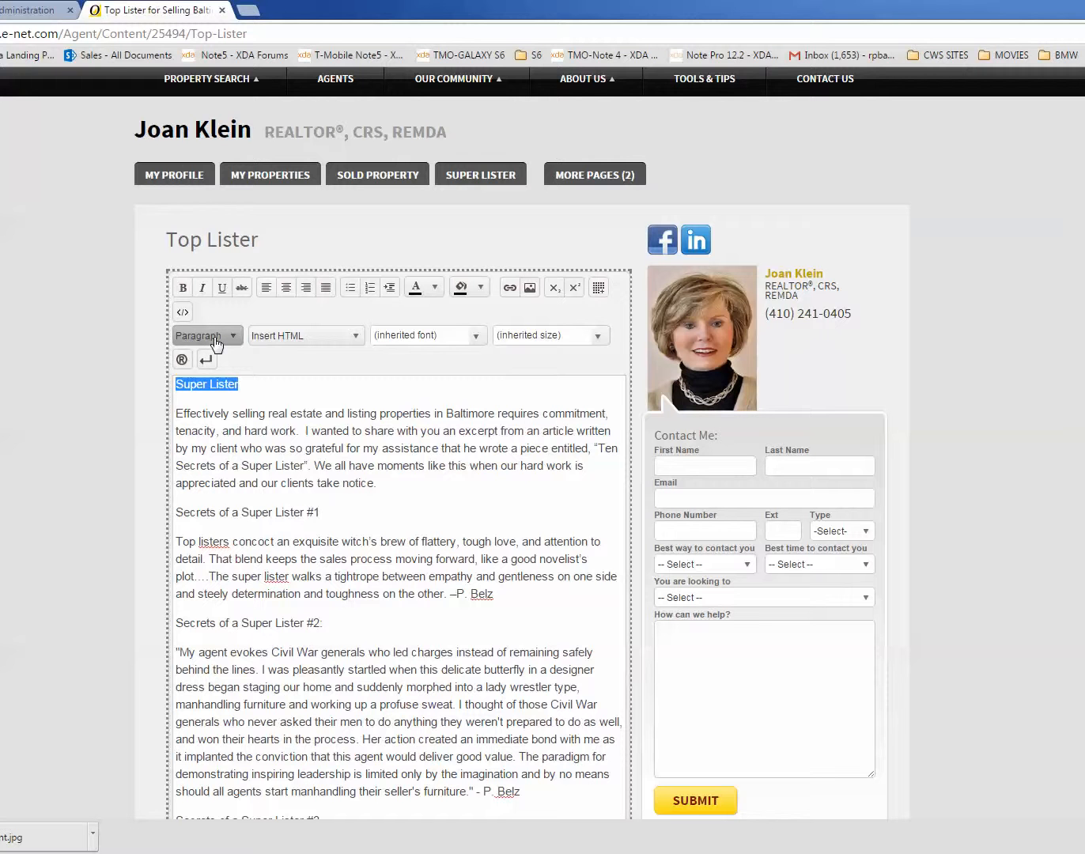
pyautogui.click(215, 341)
pyautogui.scroll(-2, 297, 459)
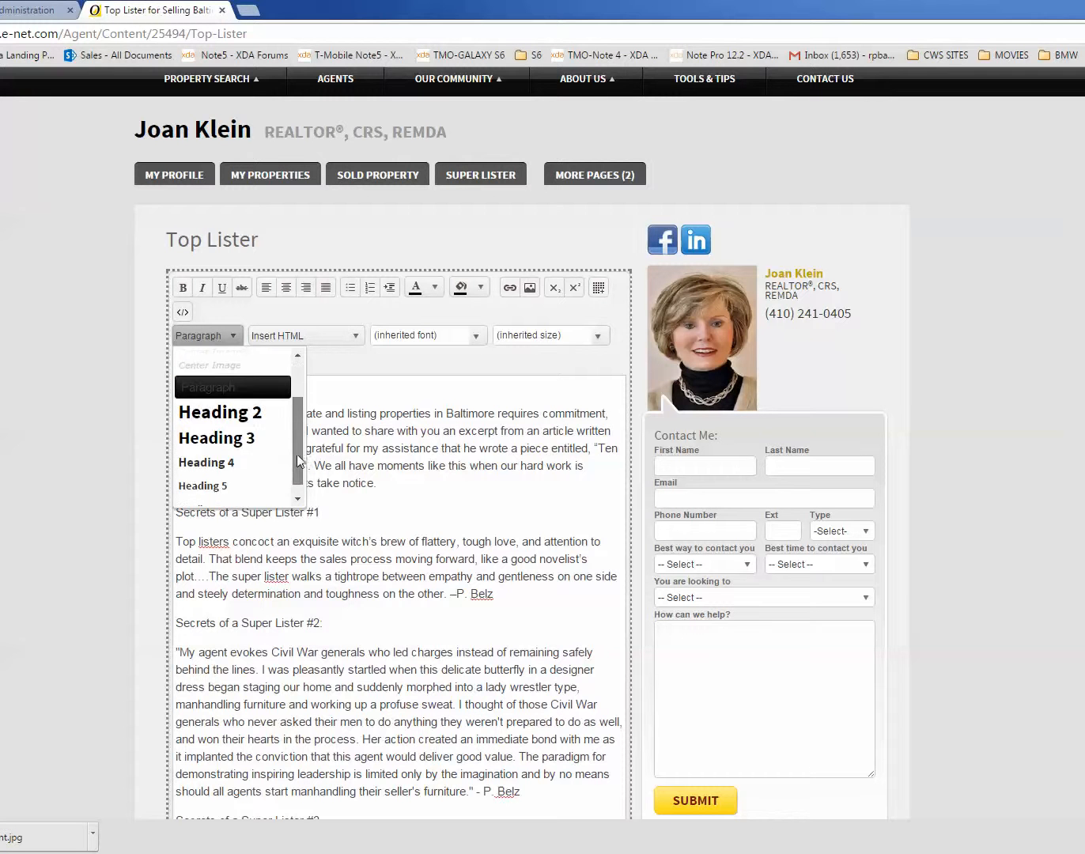
pyautogui.click(214, 426)
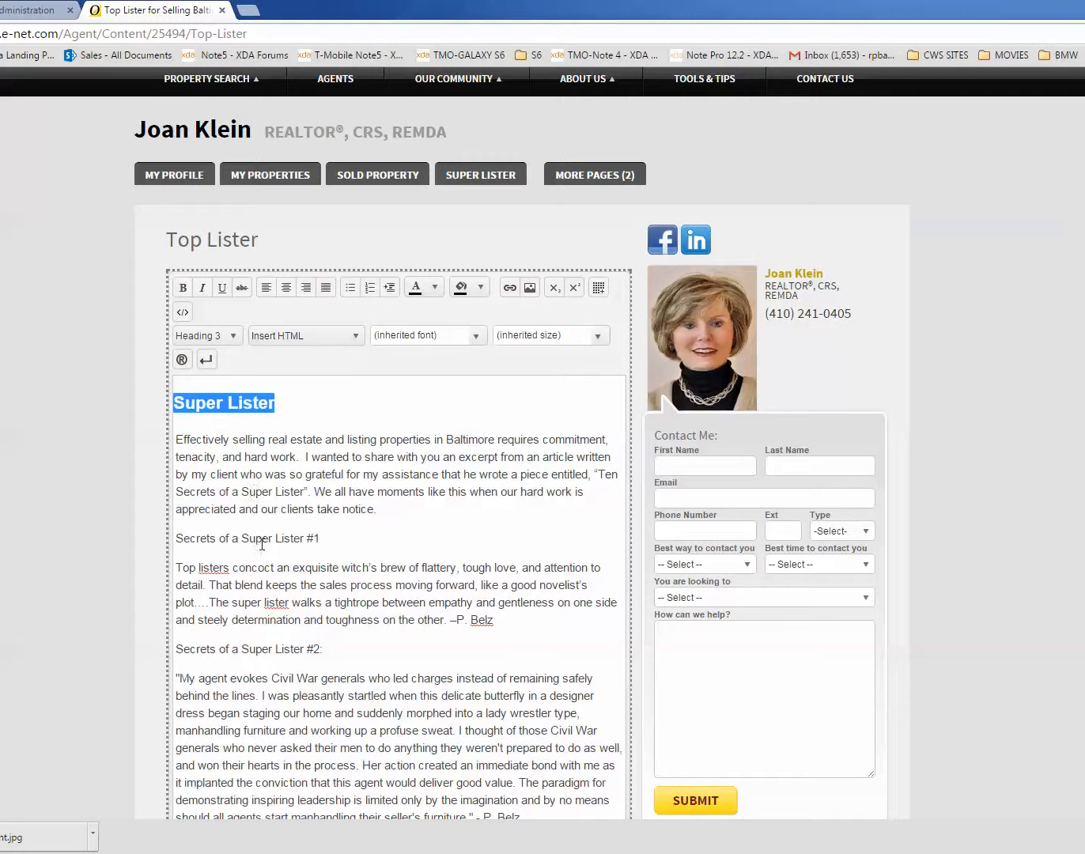
# Step: Format the Secrets of a Super Lister #1 line as Heading 3
pyautogui.click(324, 544)
pyautogui.moveTo(321, 542); pyautogui.dragTo(160, 548)
pyautogui.click(232, 336)
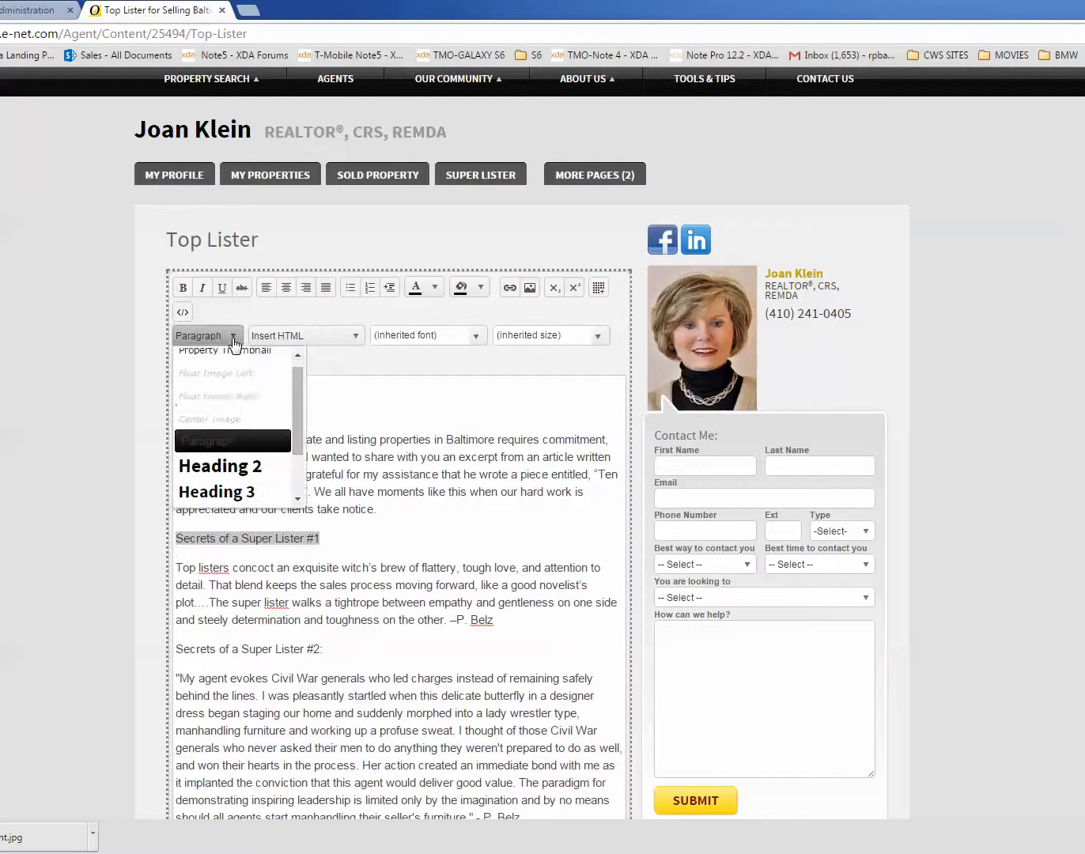
pyautogui.click(236, 491)
# Step: Format the Secrets of a Super Lister #2 line as Heading 3
pyautogui.scroll(-2, 325, 512)
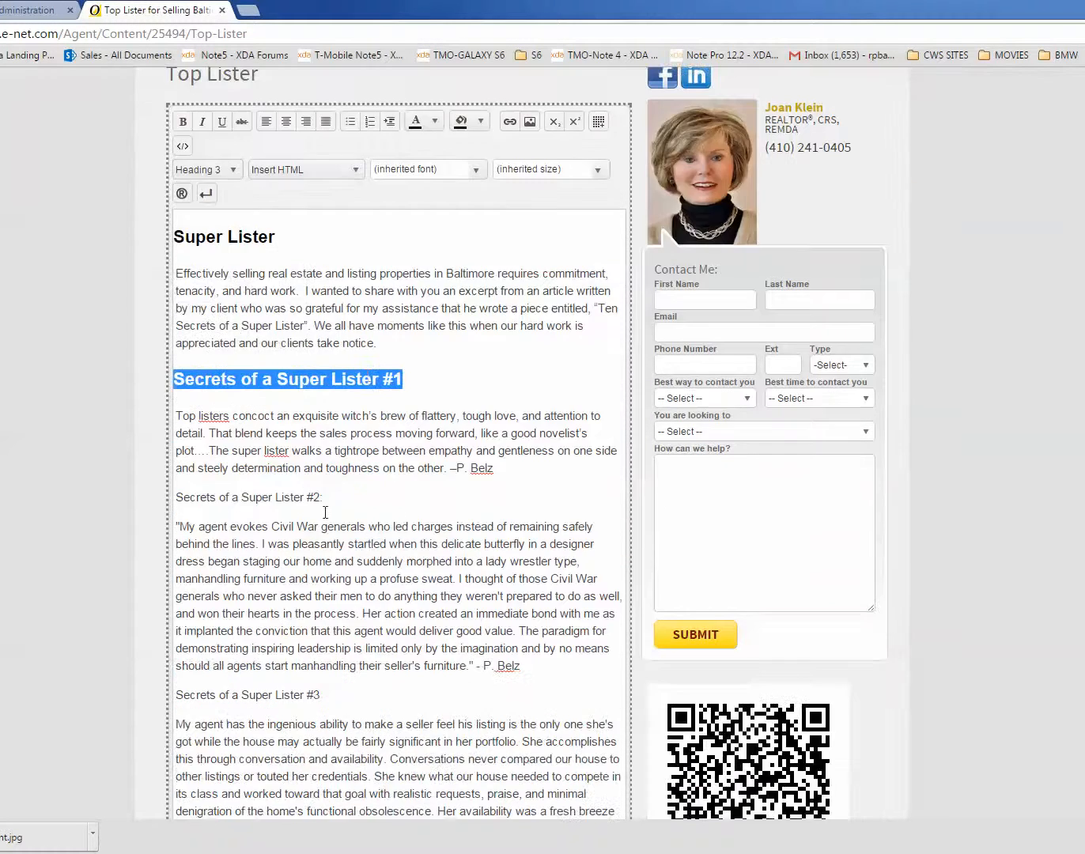
pyautogui.moveTo(337, 487); pyautogui.dragTo(164, 497)
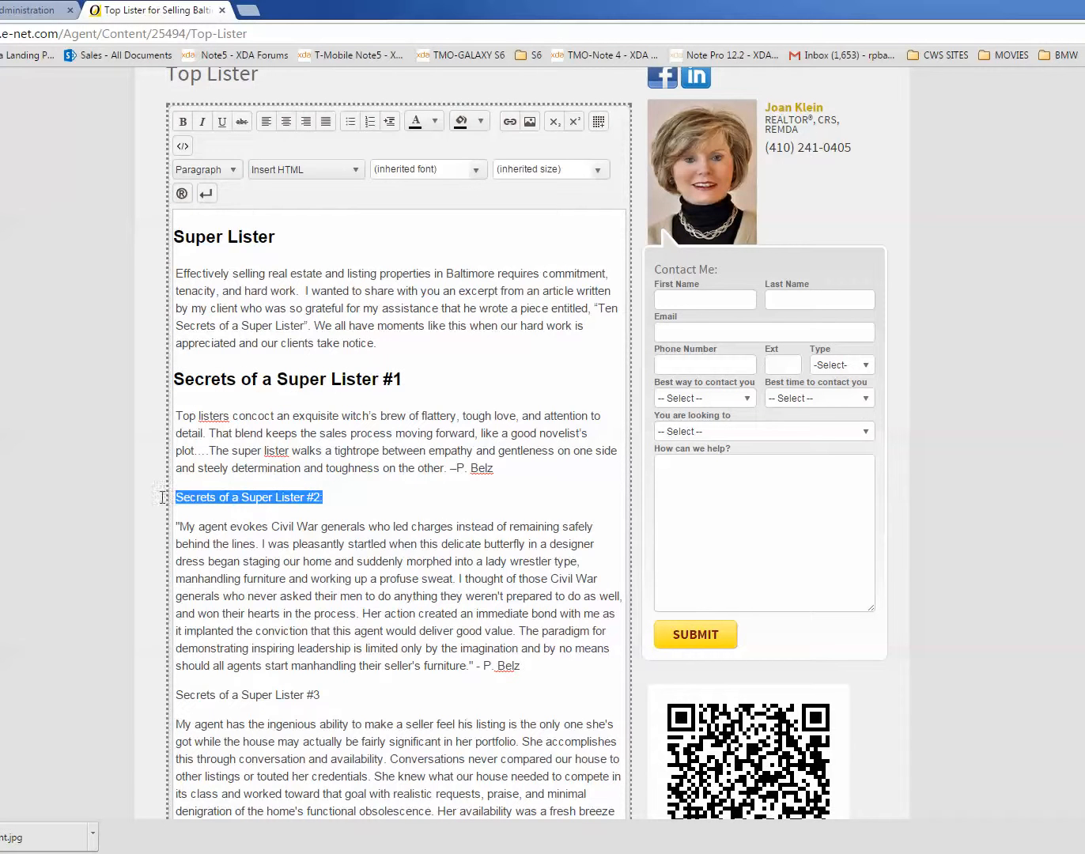
pyautogui.click(225, 170)
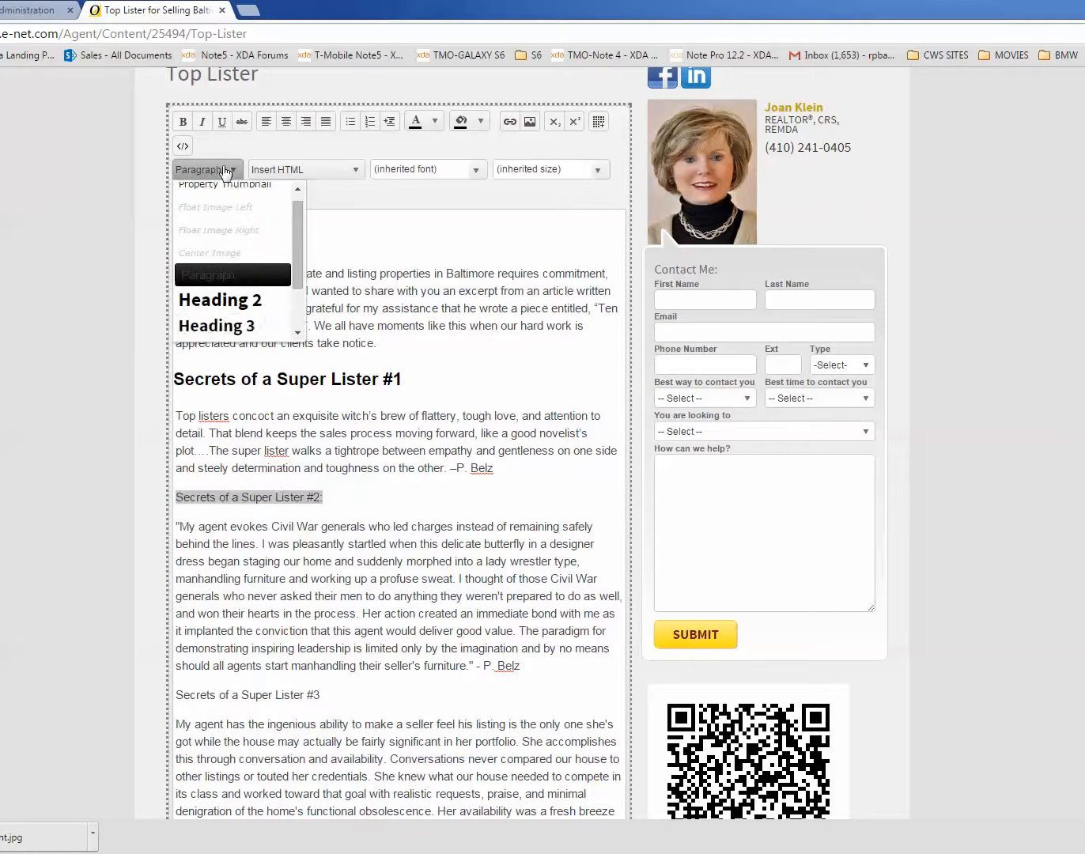
pyautogui.click(225, 326)
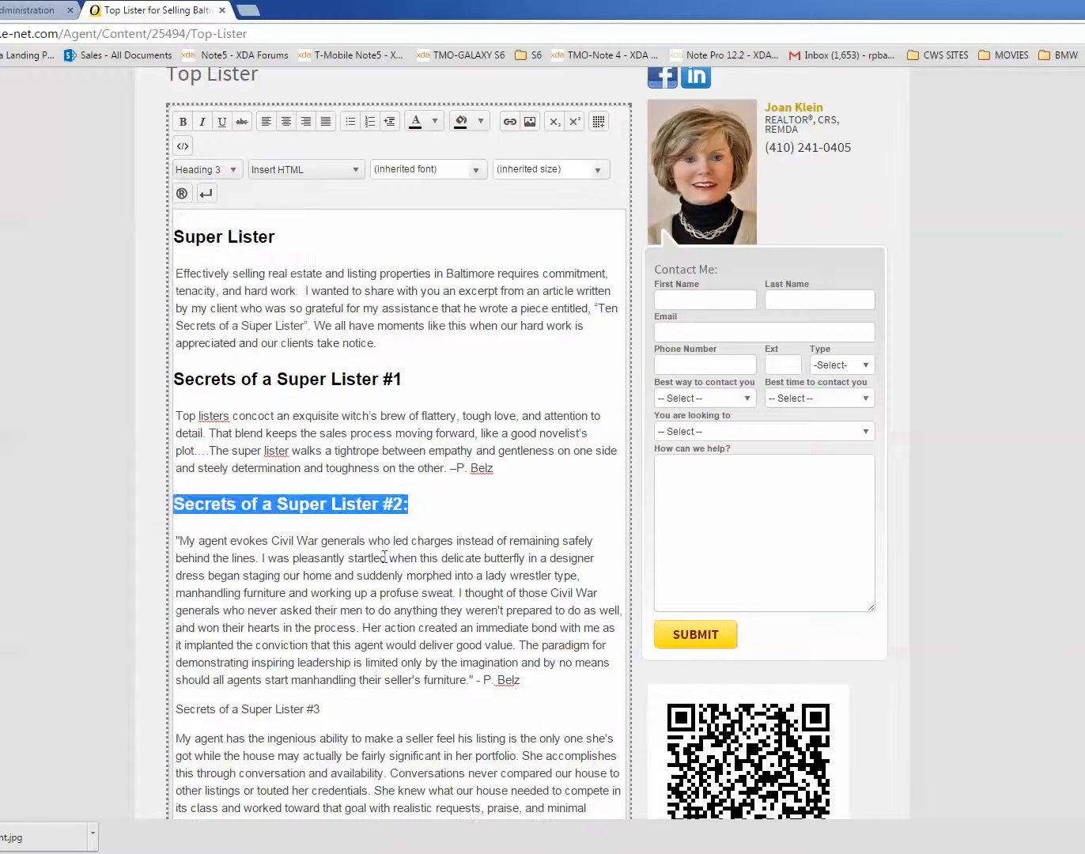
# Step: Format the Secrets of a Super Lister #3 line as Heading 3
pyautogui.scroll(-2, 357, 546)
pyautogui.moveTo(337, 515); pyautogui.dragTo(164, 508)
pyautogui.scroll(5, 164, 508)
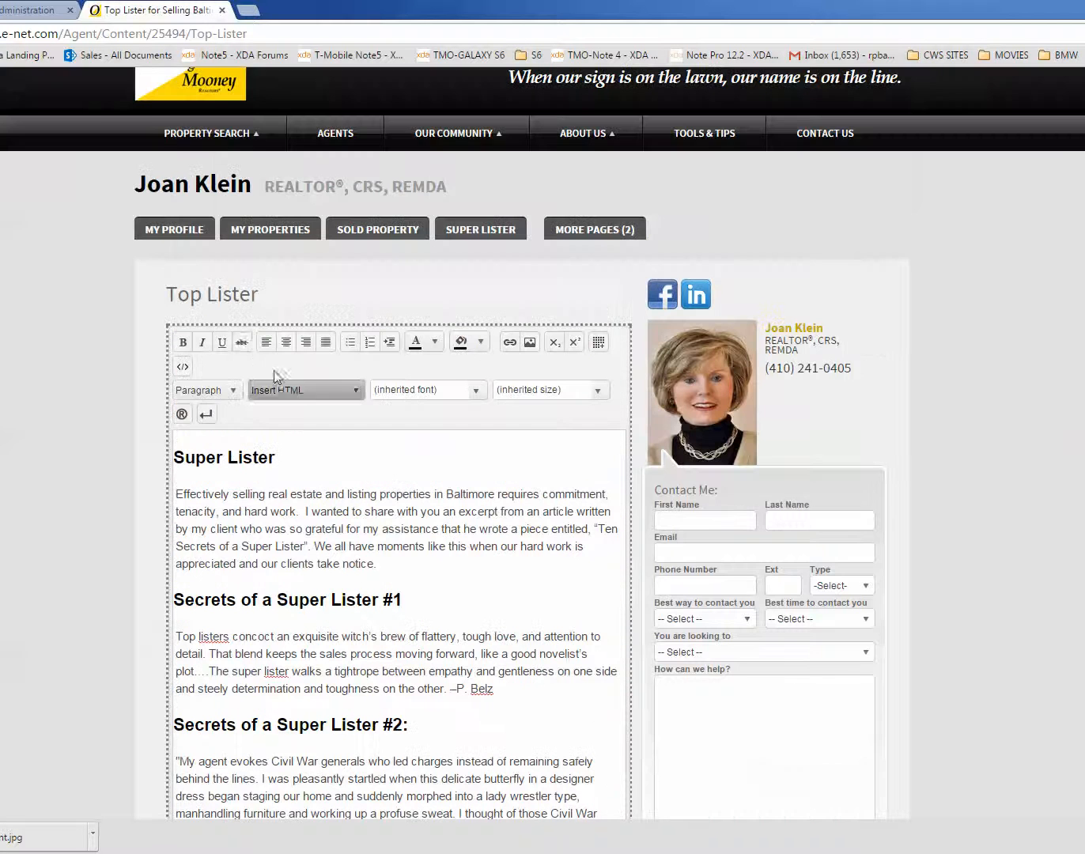
pyautogui.click(228, 391)
pyautogui.click(245, 548)
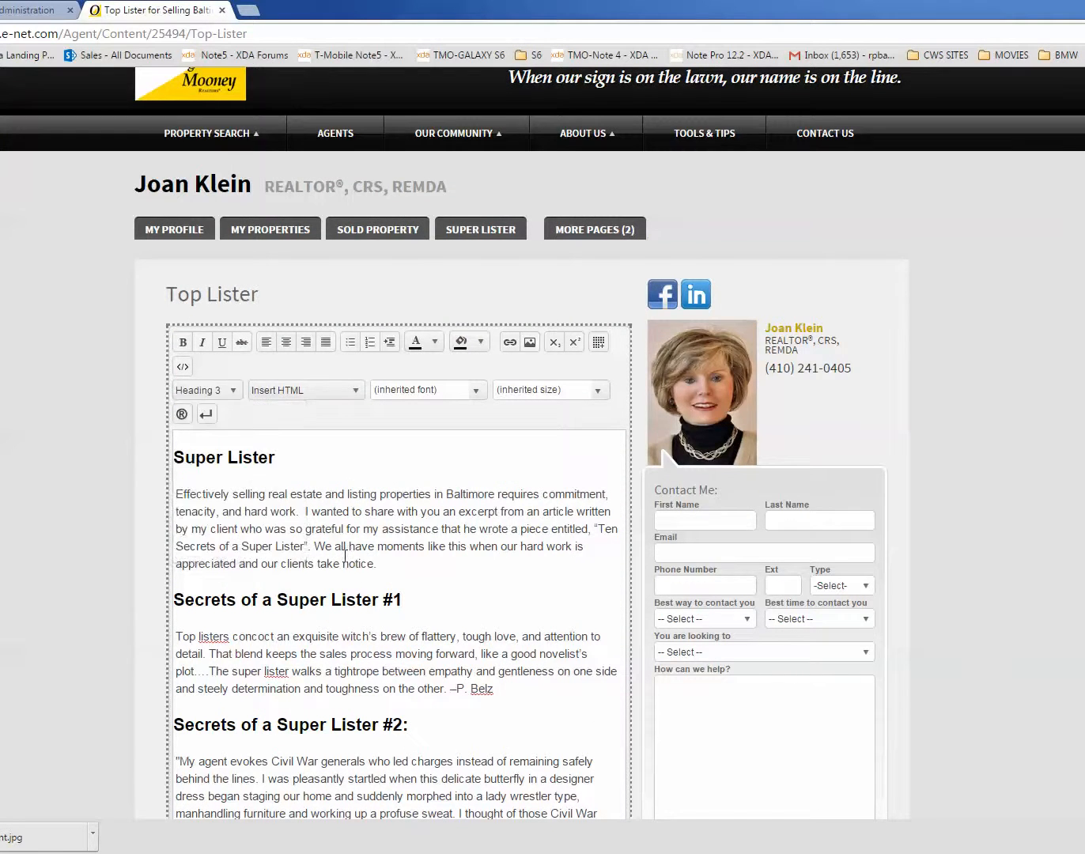
# Step: Format the Secrets of a Super Lister #4 line as Heading 3
pyautogui.scroll(-4, 375, 549)
pyautogui.scroll(-2, 375, 550)
pyautogui.click(317, 610)
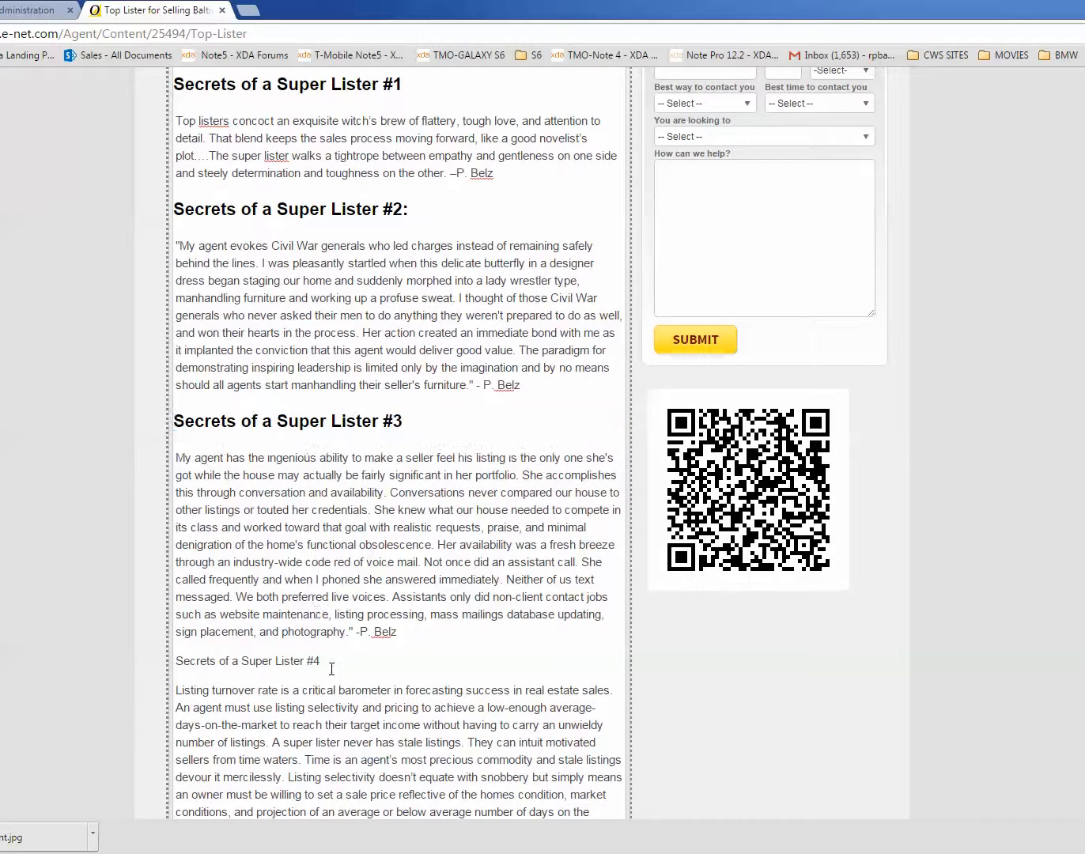
pyautogui.moveTo(329, 663); pyautogui.dragTo(148, 645)
pyautogui.scroll(7, 254, 332)
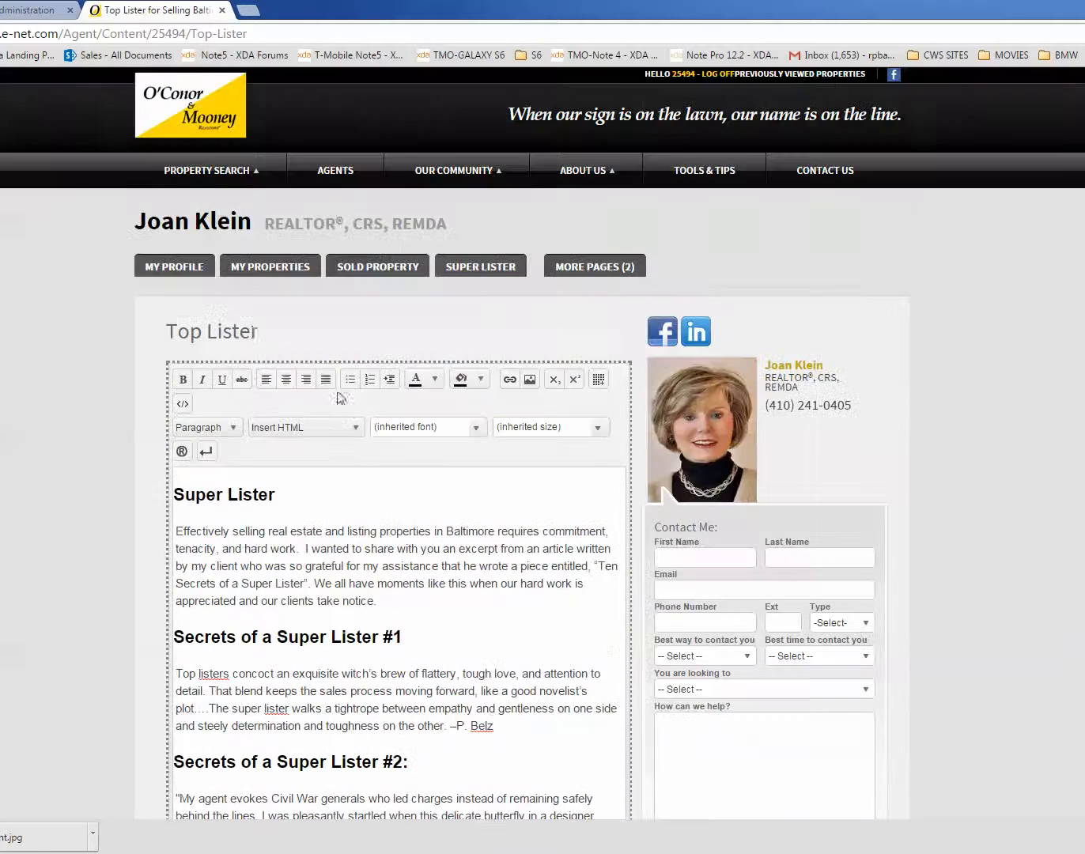
pyautogui.click(233, 429)
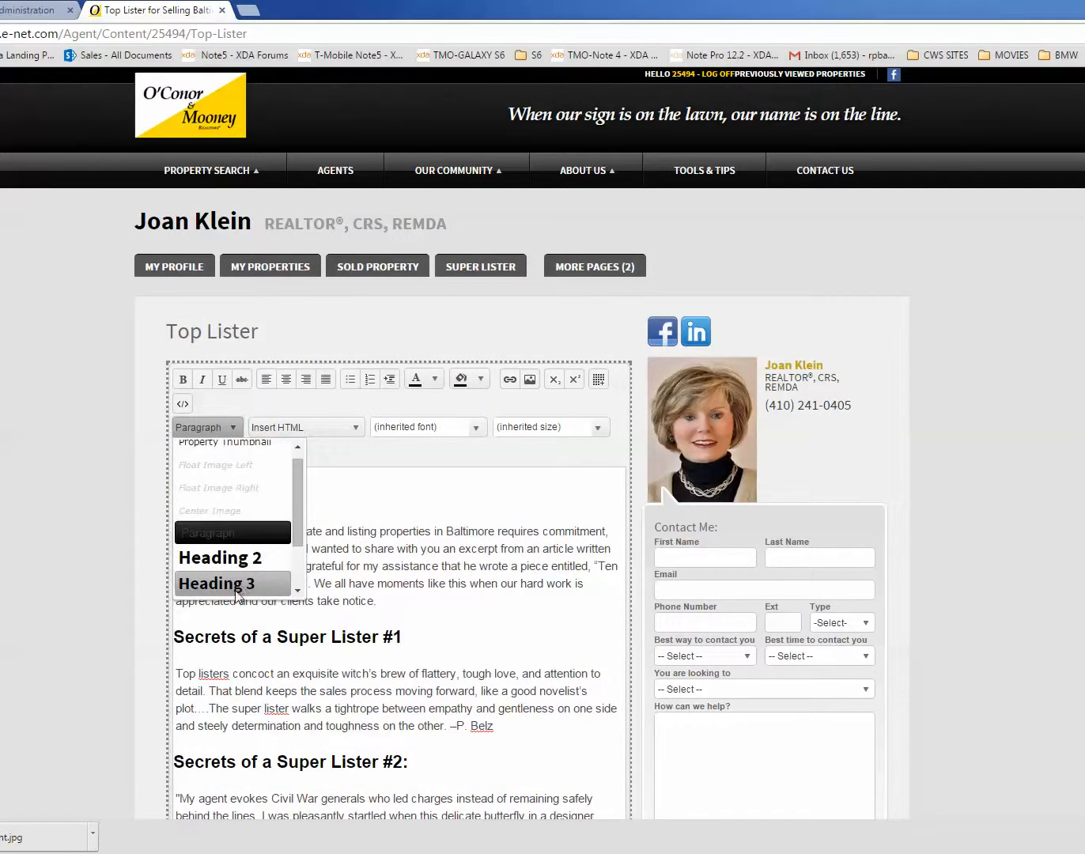
pyautogui.click(234, 584)
# Step: Start inserting an image at the end of the introductory paragraph, and open and cancel the file upload browser
pyautogui.scroll(-12, 442, 537)
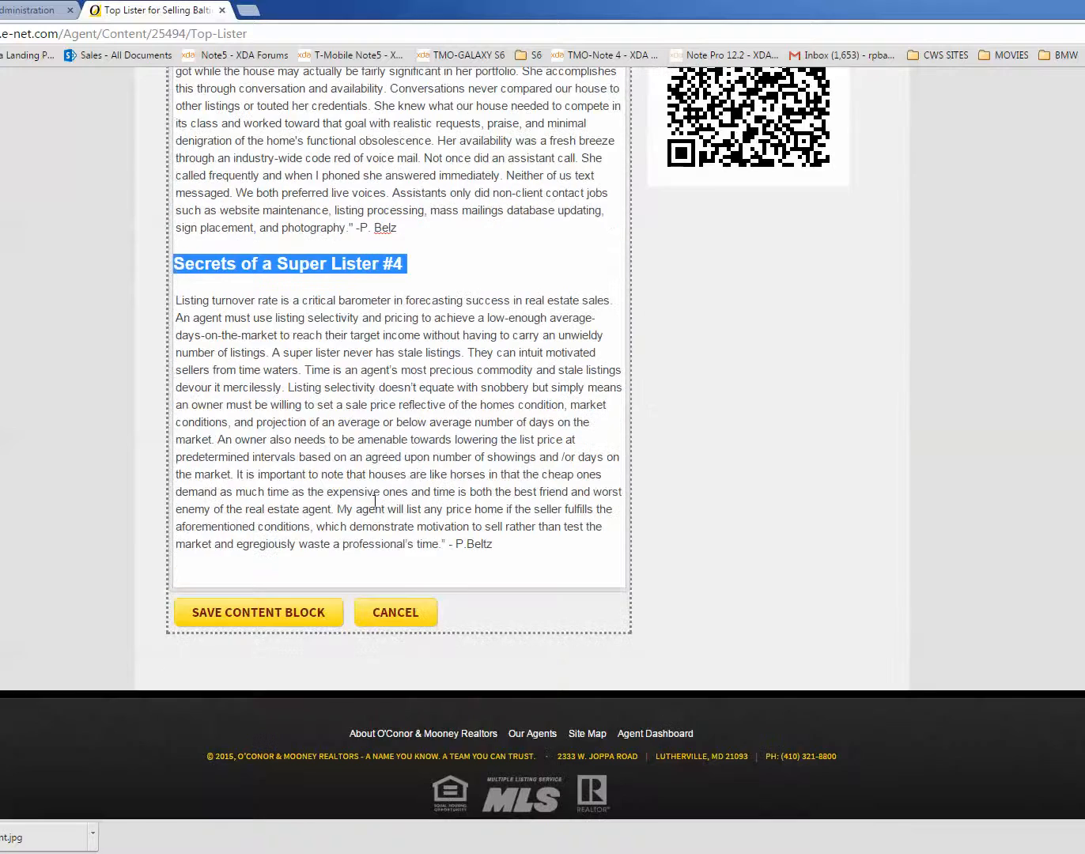
pyautogui.click(375, 500)
pyautogui.scroll(10, 379, 475)
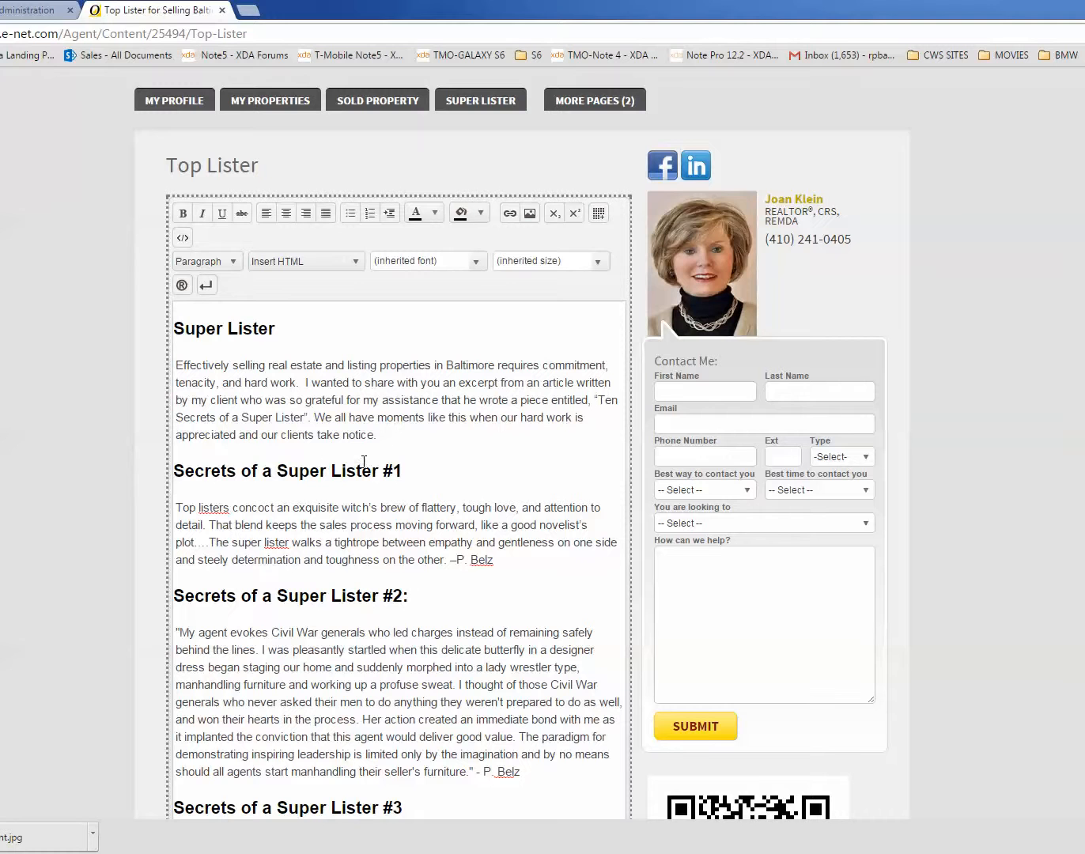
pyautogui.click(395, 430)
pyautogui.click(529, 221)
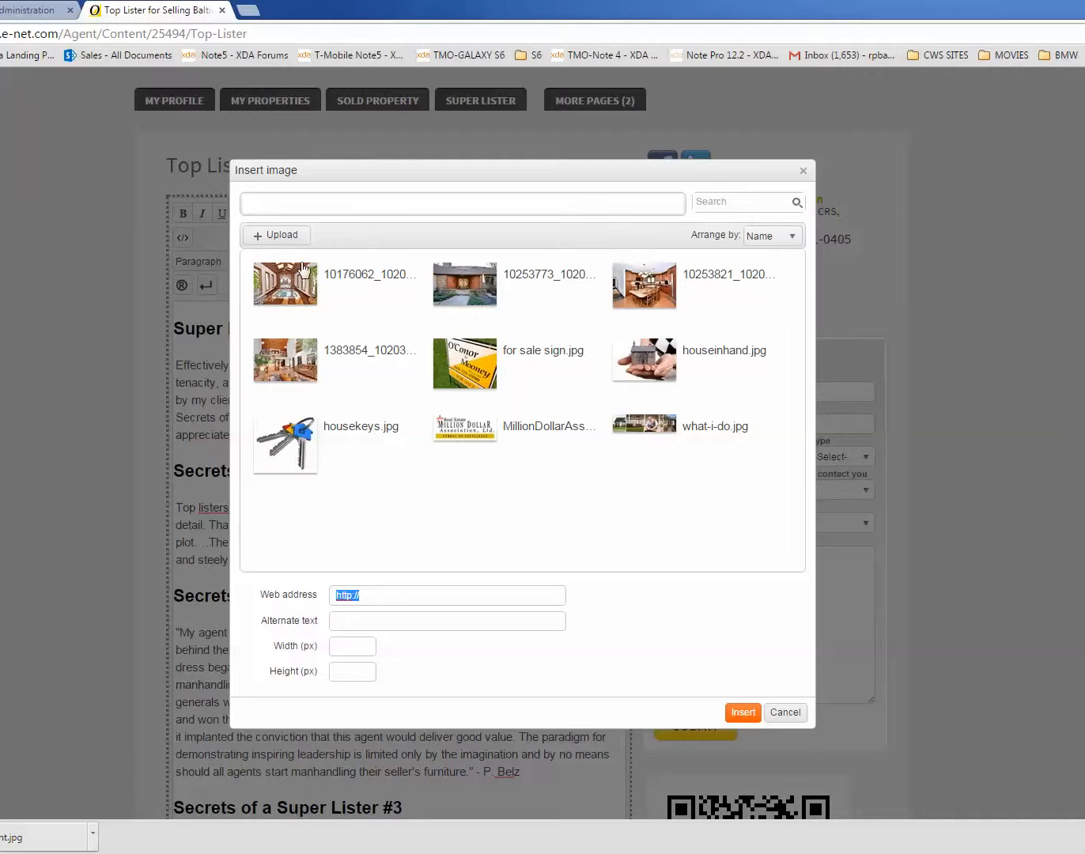
pyautogui.click(268, 237)
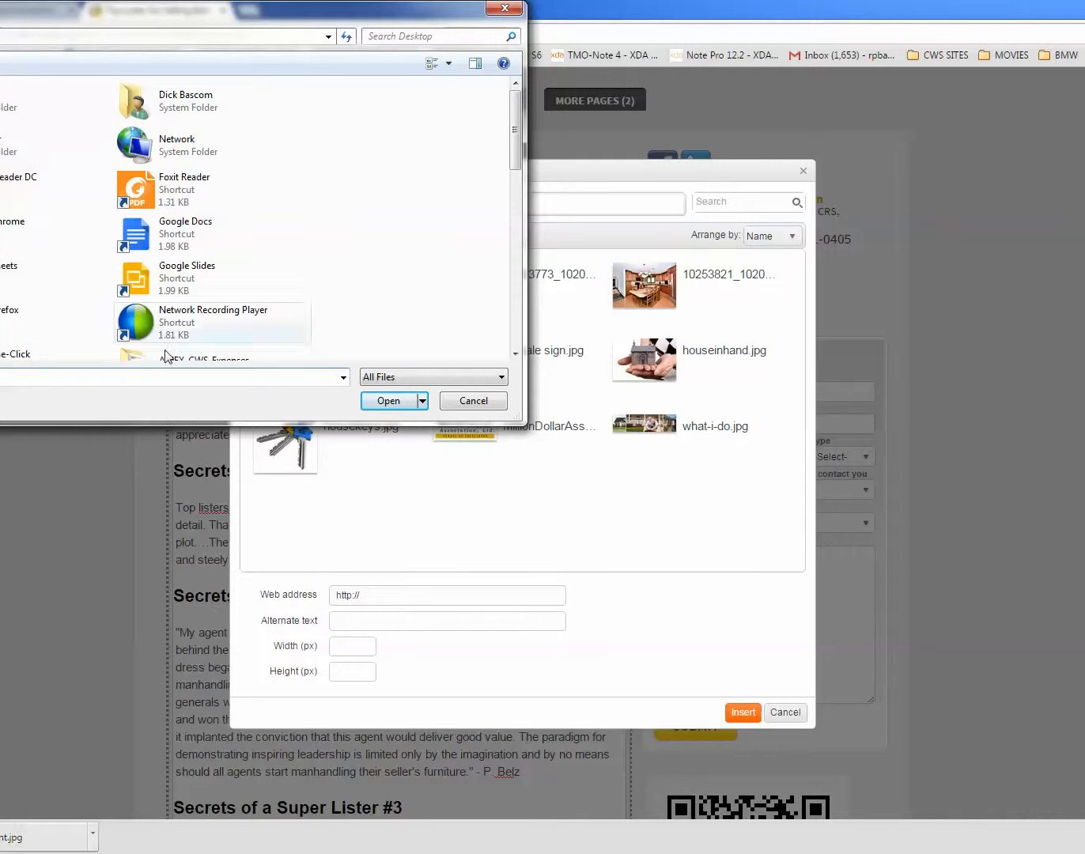
pyautogui.click(462, 406)
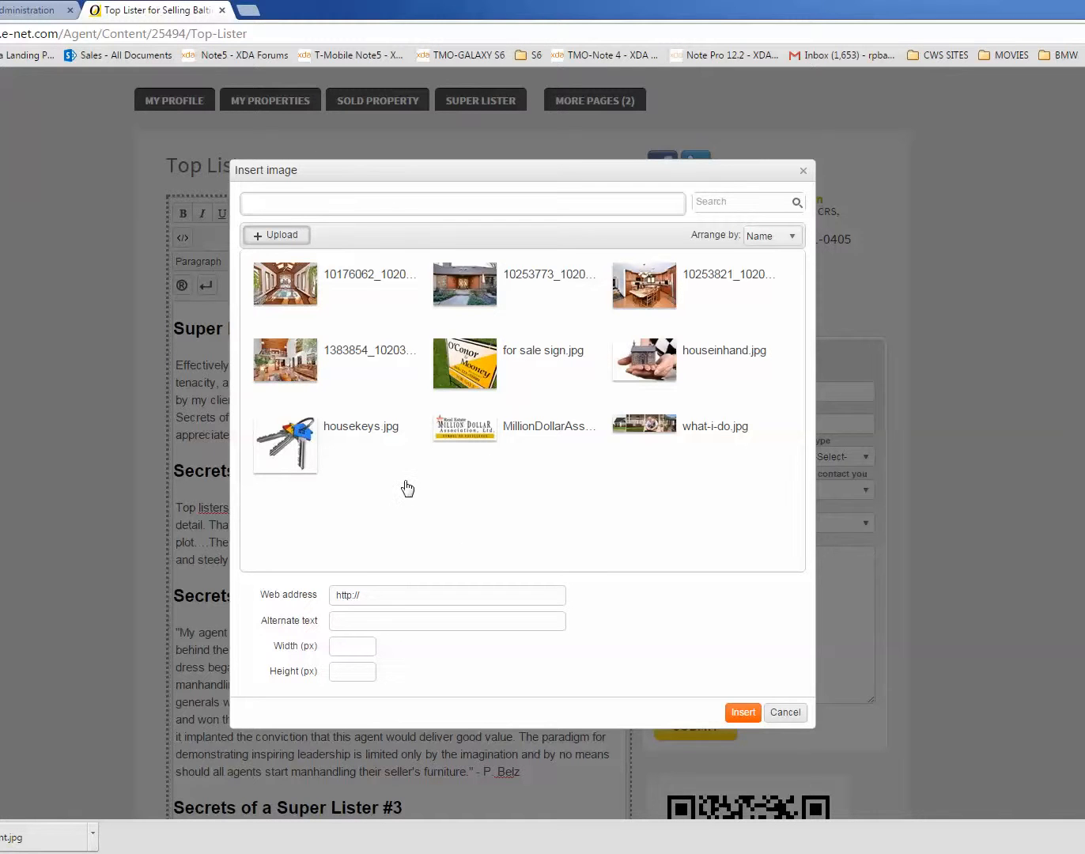
# Step: Insert the existing housekeys.jpg image, leaving its alternate text, width and height empty
pyautogui.click(276, 453)
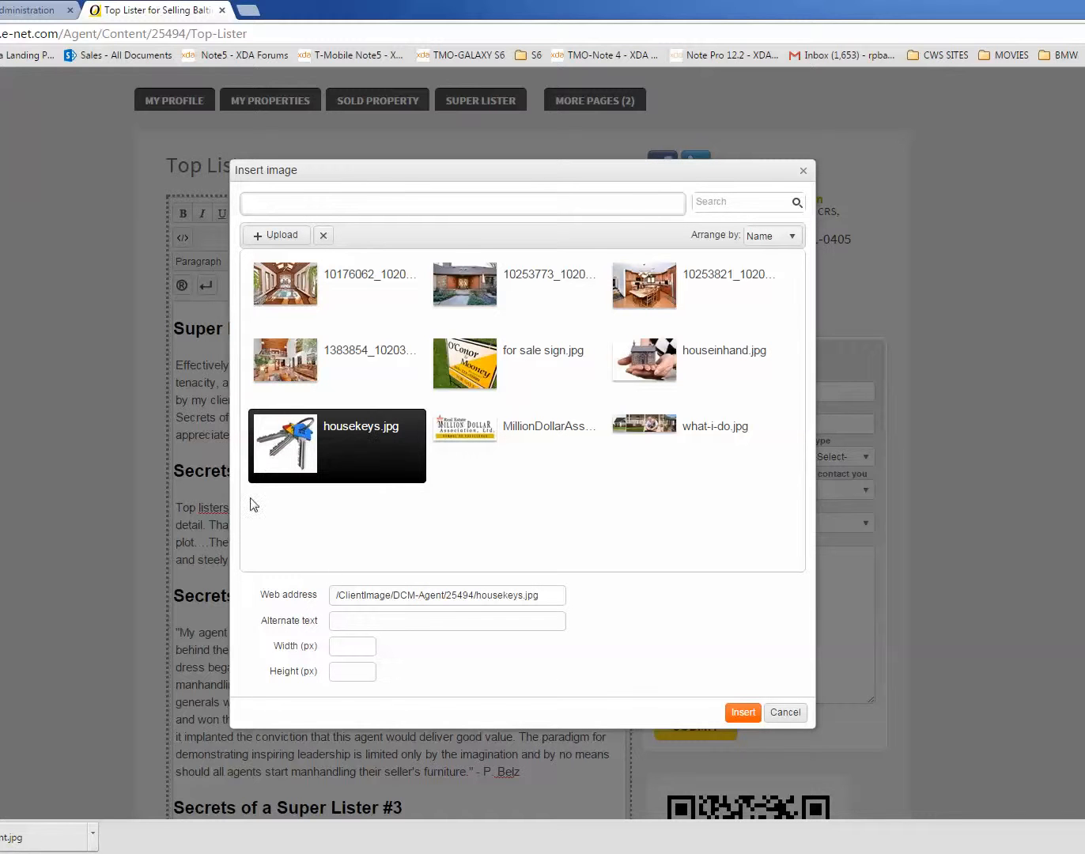
pyautogui.click(353, 645)
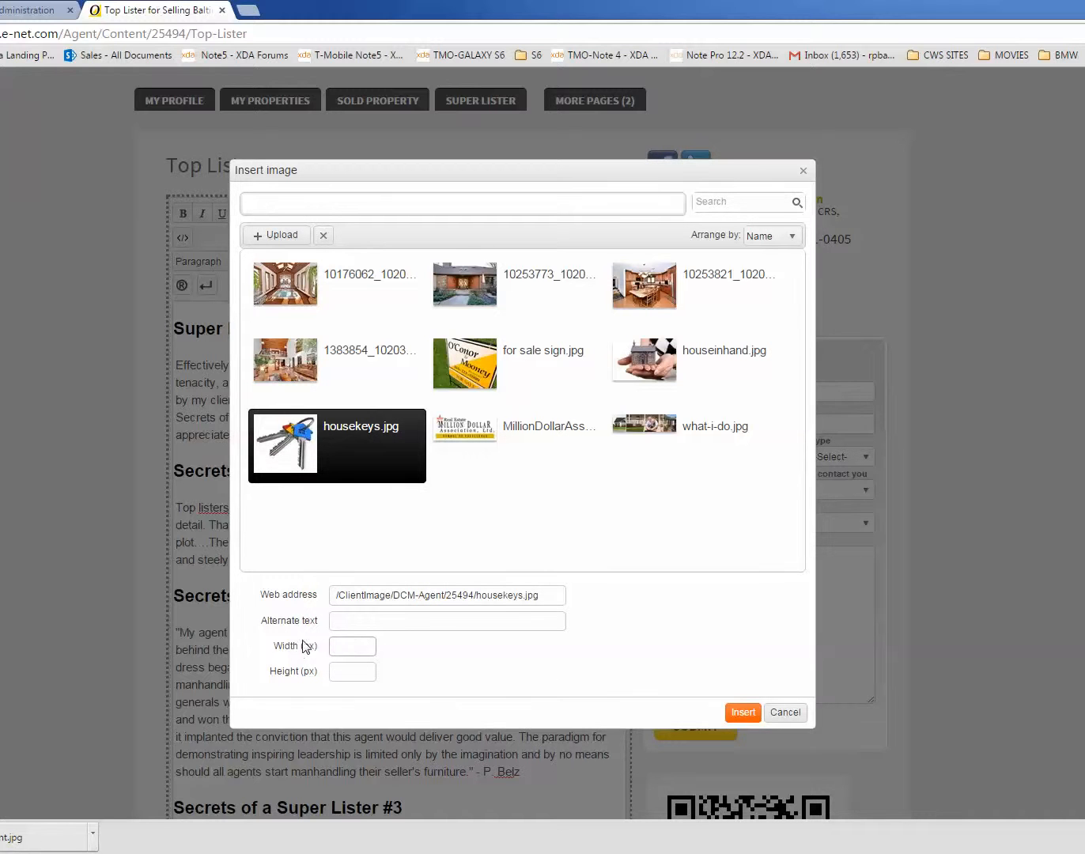
pyautogui.click(497, 603)
pyautogui.click(742, 714)
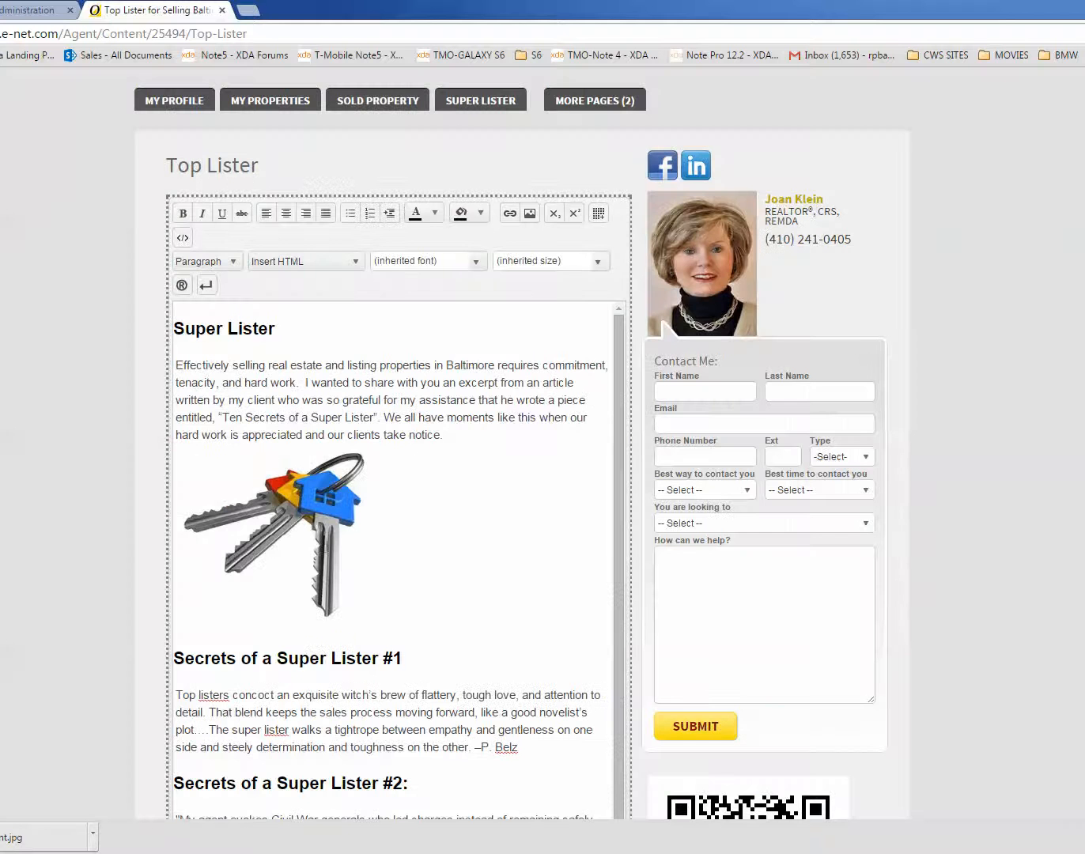
# Step: Apply the Float Image Right style to the house keys image and check how the text wraps around it
pyautogui.click(325, 546)
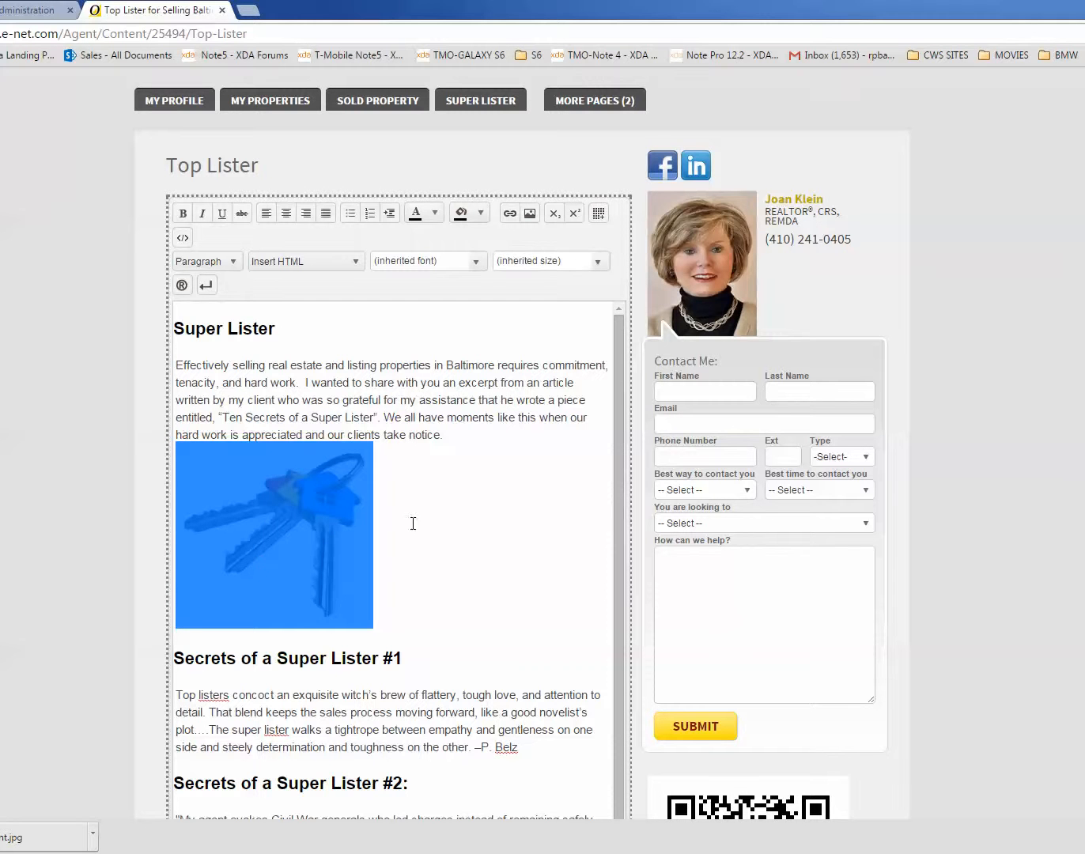
pyautogui.click(436, 522)
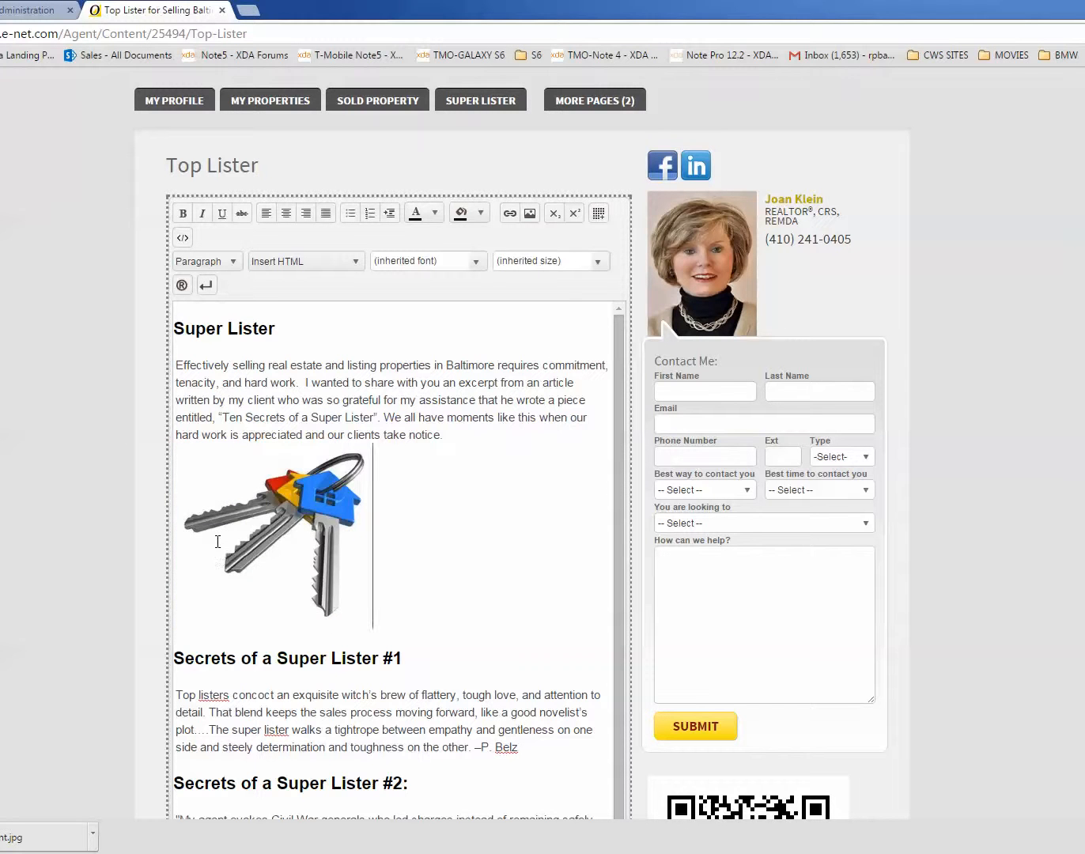
pyautogui.click(241, 527)
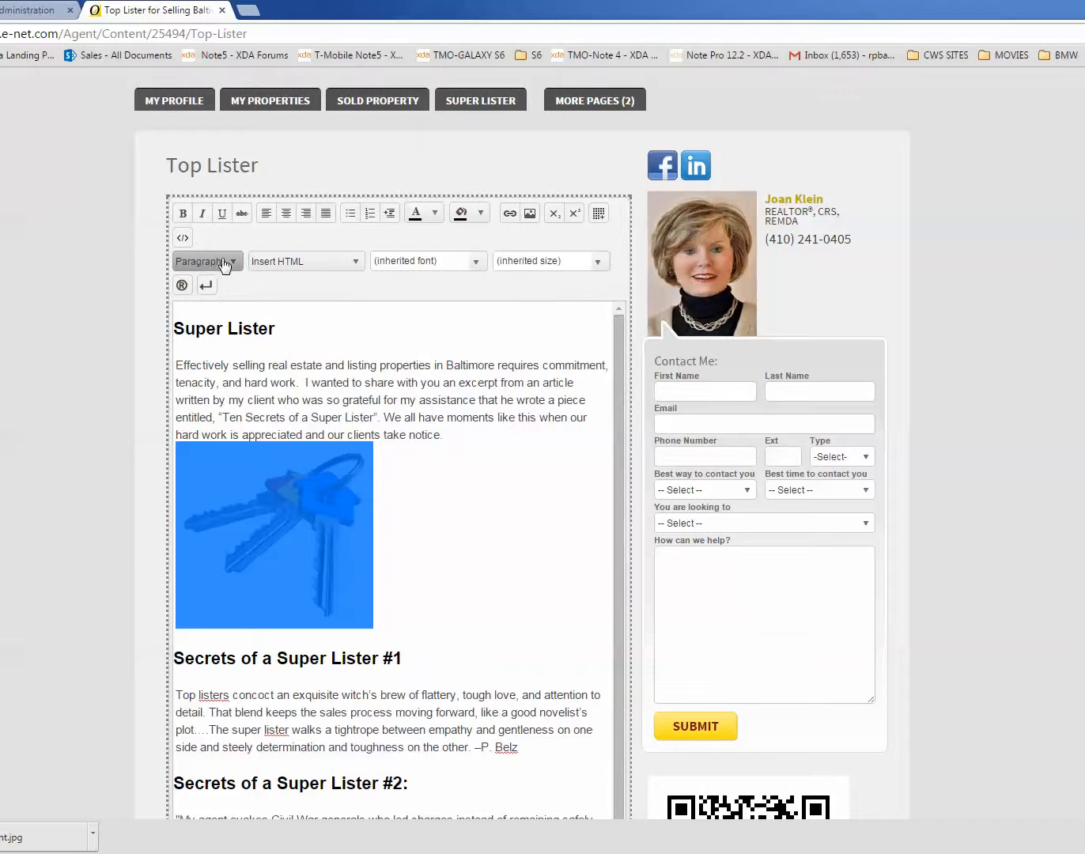
pyautogui.click(196, 265)
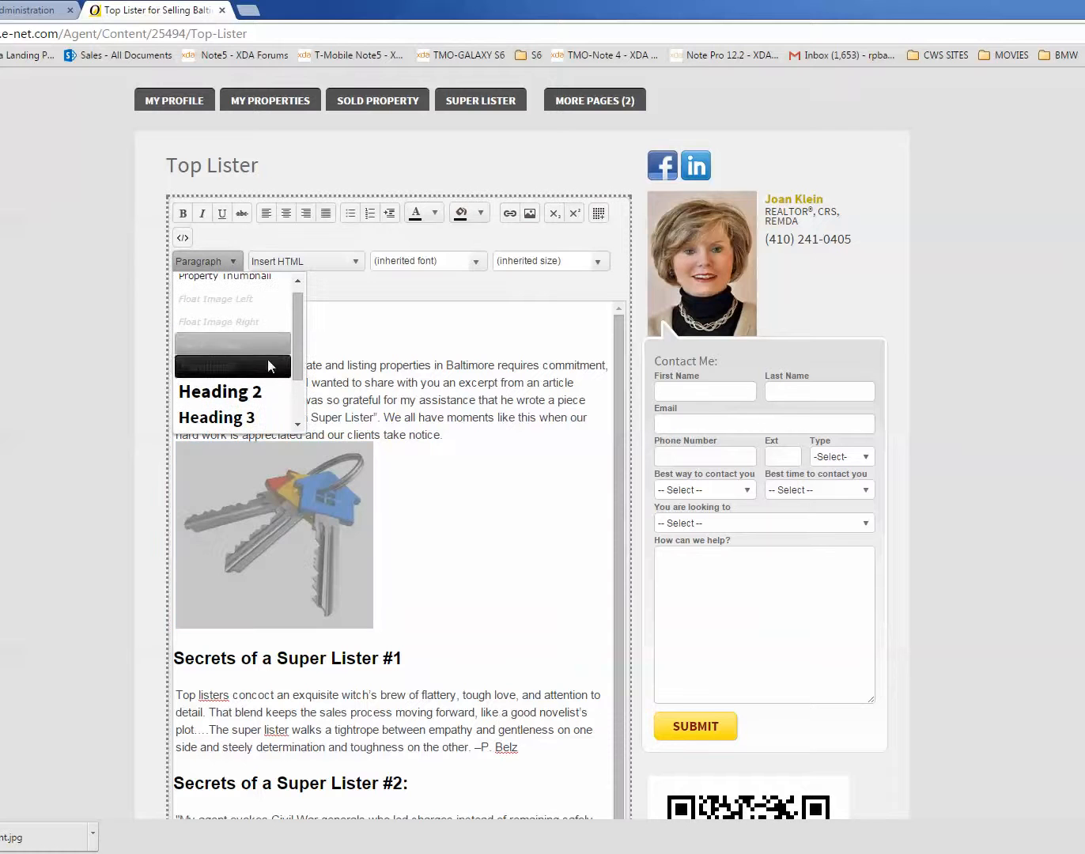
pyautogui.click(203, 322)
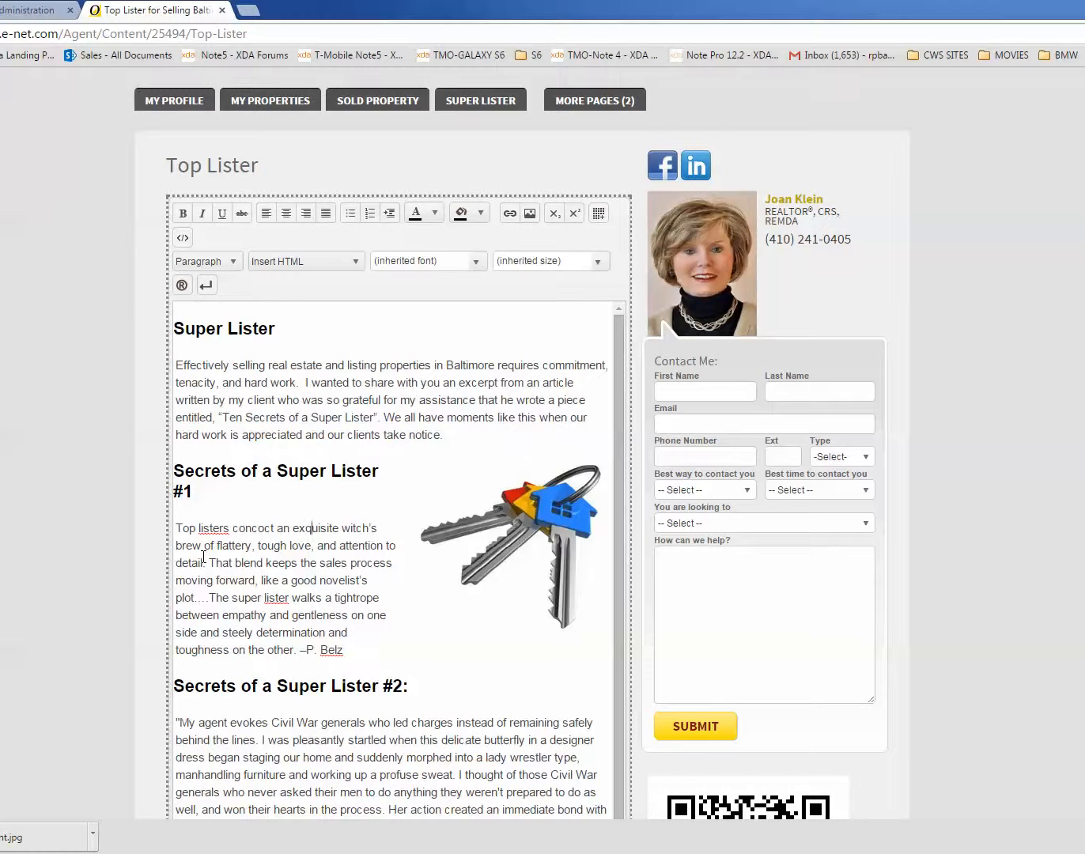
pyautogui.scroll(-1, 205, 557)
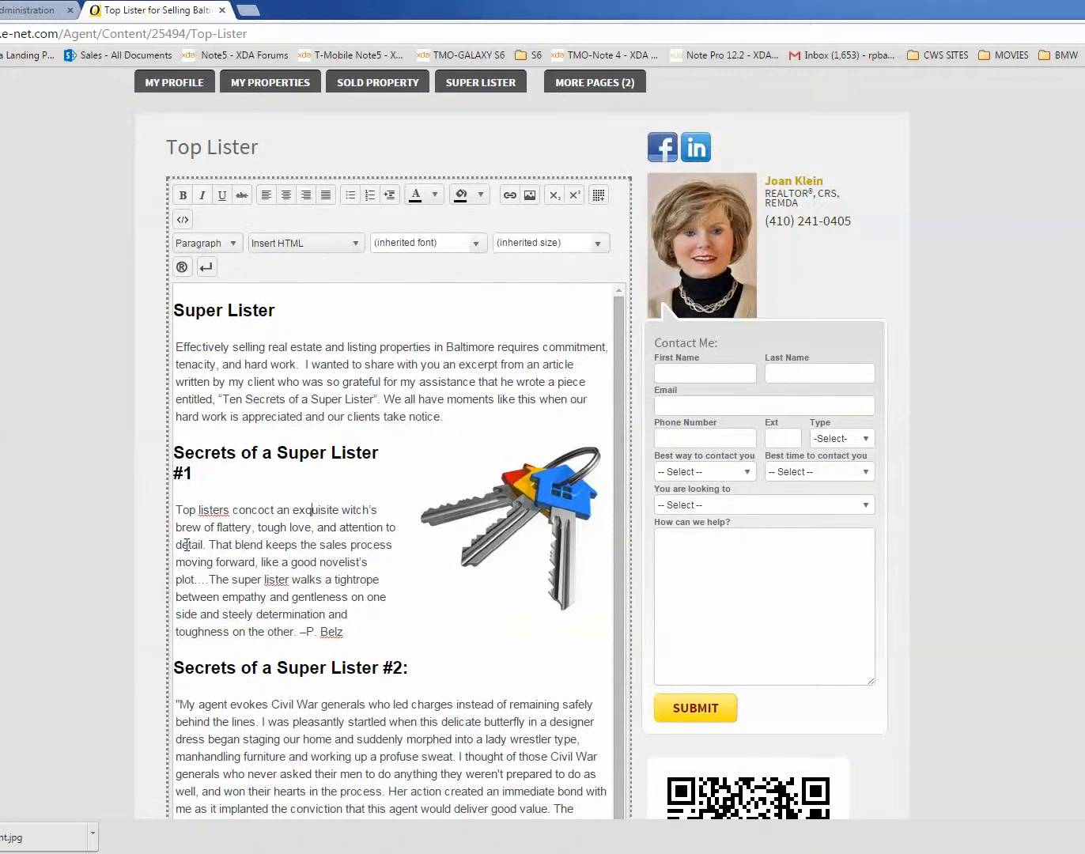
pyautogui.scroll(-4, 276, 521)
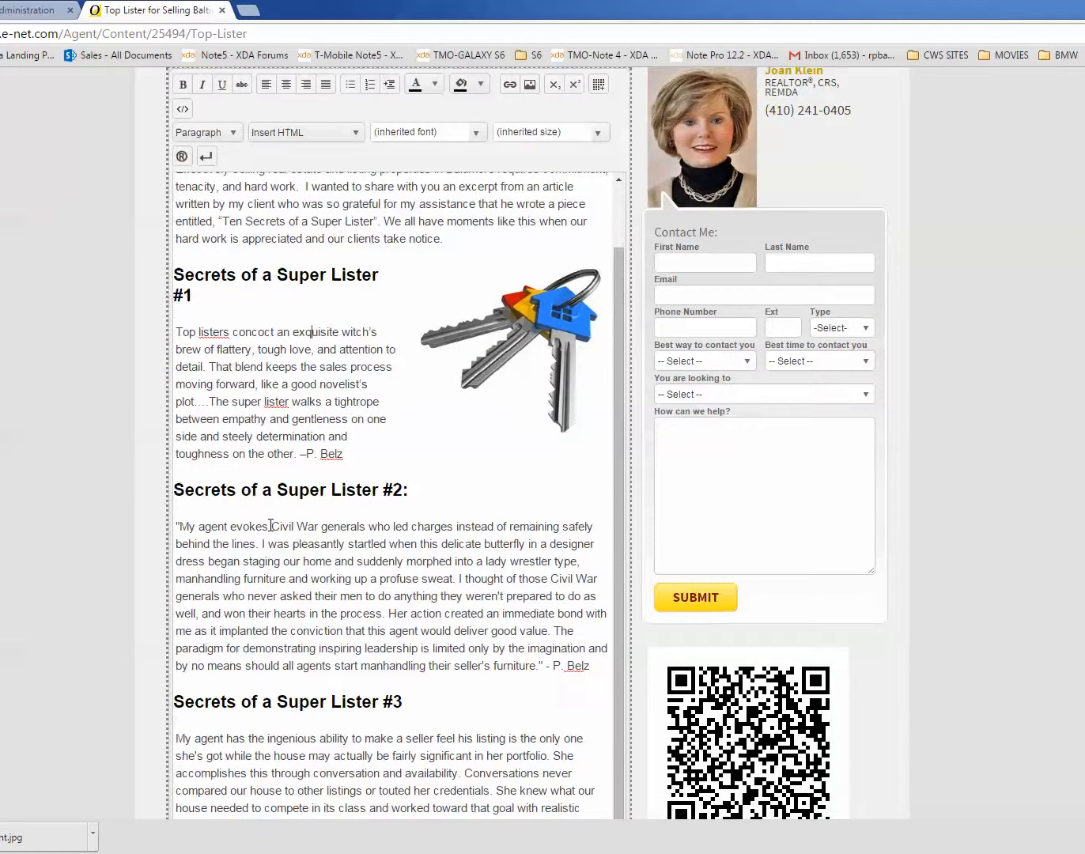
# Step: Look over the Top Lister text from the introduction to Secrets of a Super Lister #4 and save the content block
pyautogui.scroll(5, 313, 326)
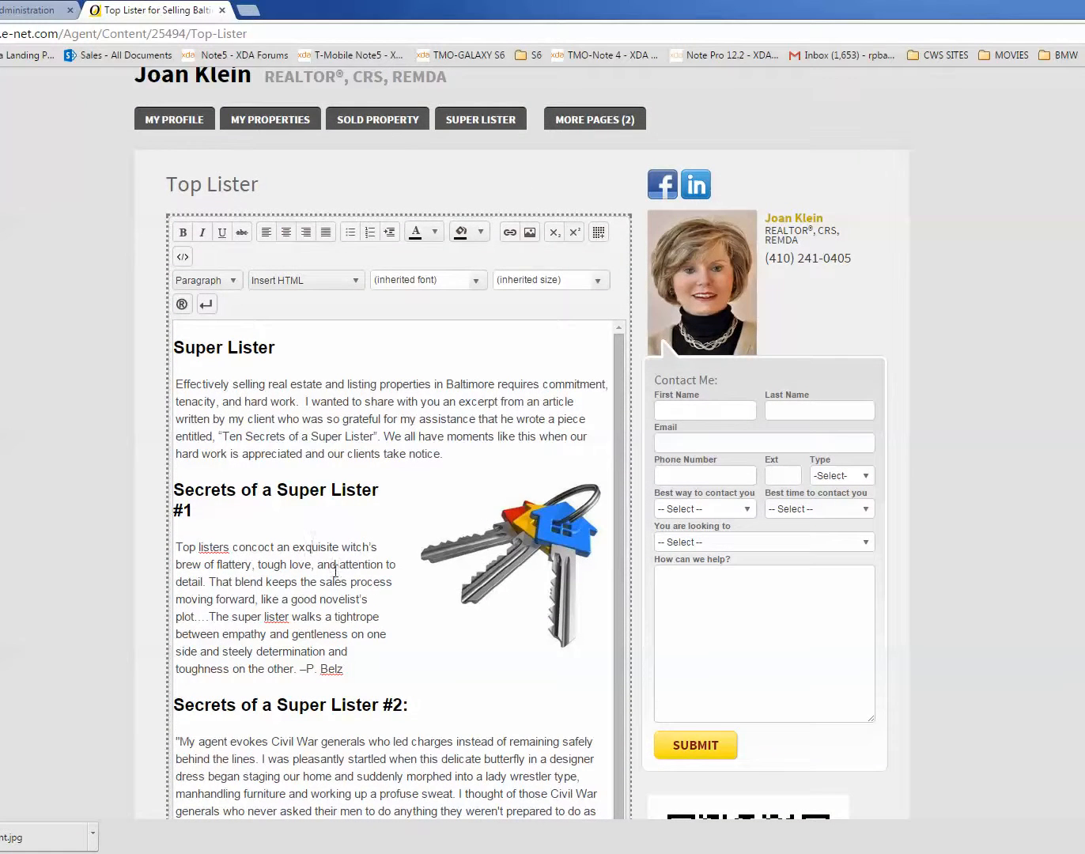
pyautogui.scroll(1, 318, 568)
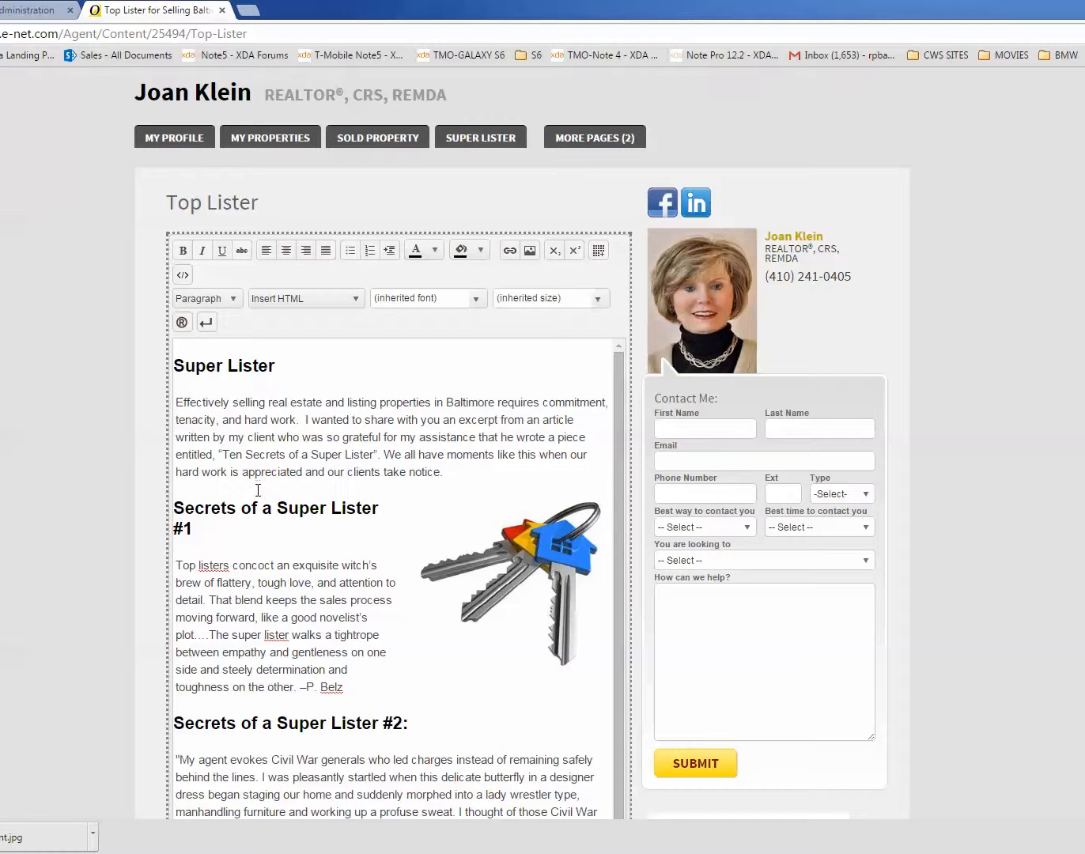
pyautogui.scroll(-5, 300, 546)
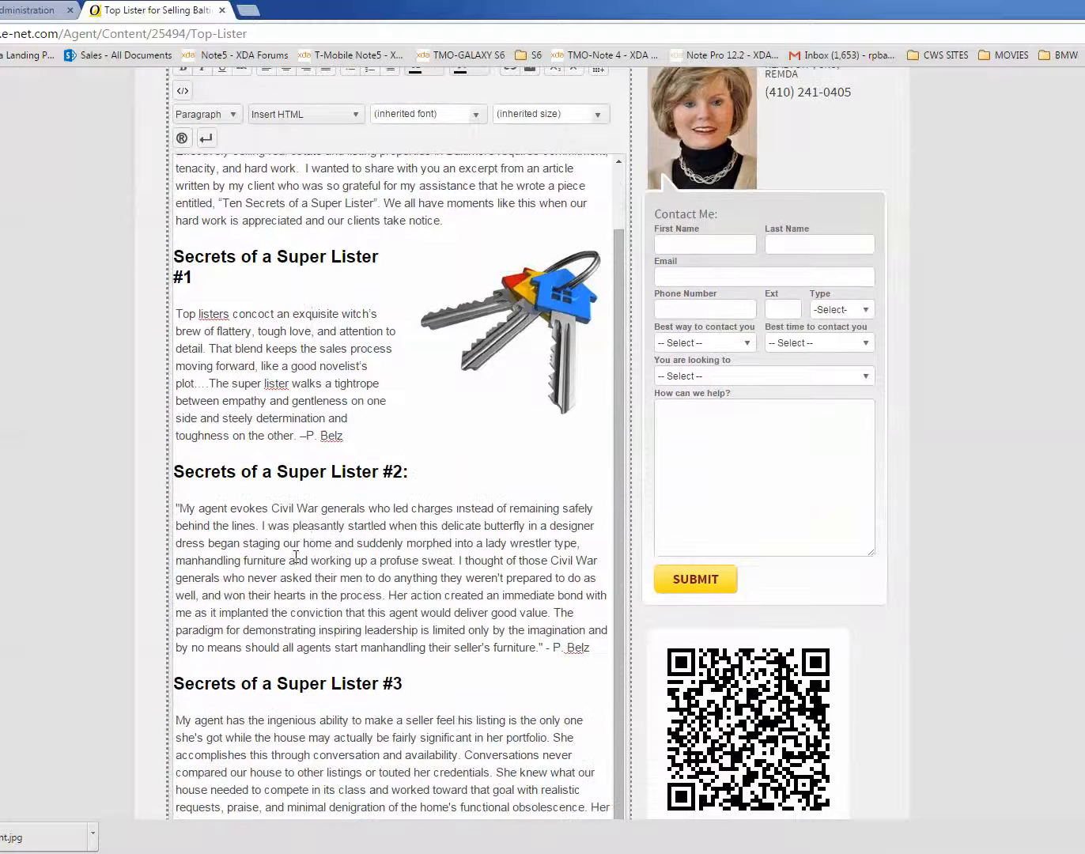
pyautogui.scroll(-3, 324, 567)
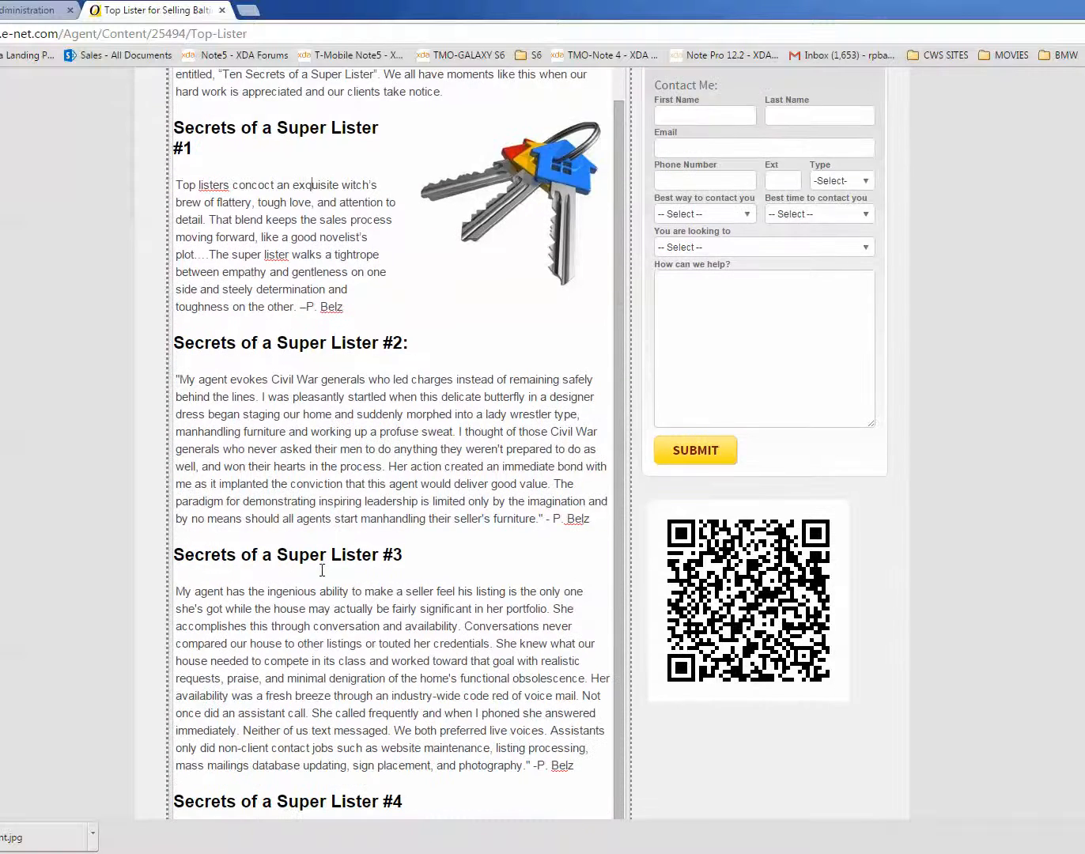
pyautogui.scroll(-3, 322, 569)
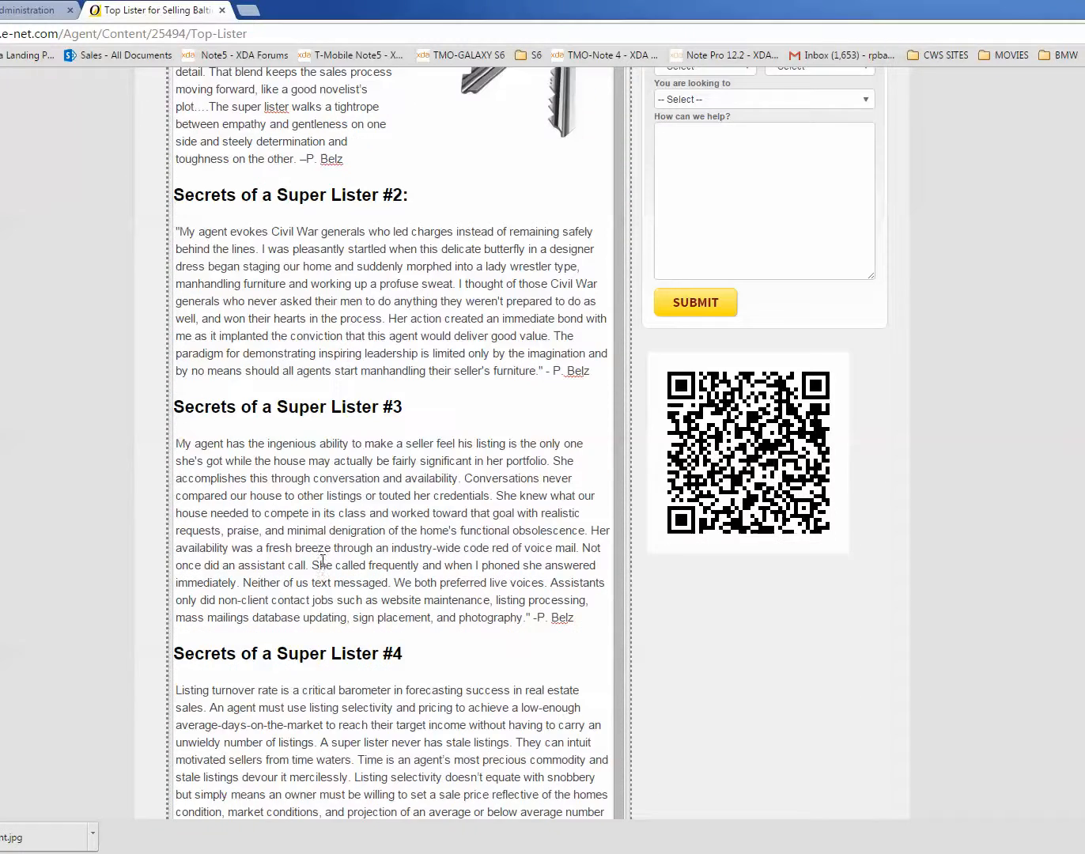
pyautogui.scroll(-1, 329, 553)
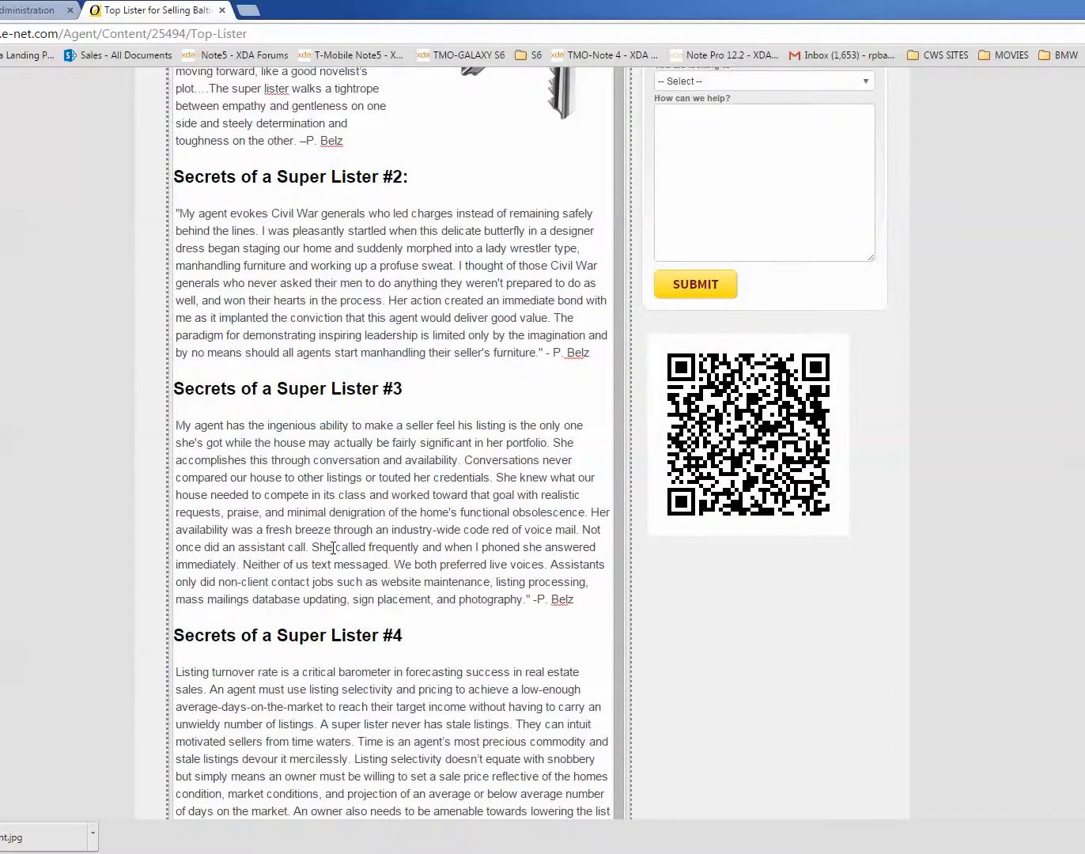
pyautogui.scroll(-5, 334, 548)
pyautogui.scroll(1, 332, 546)
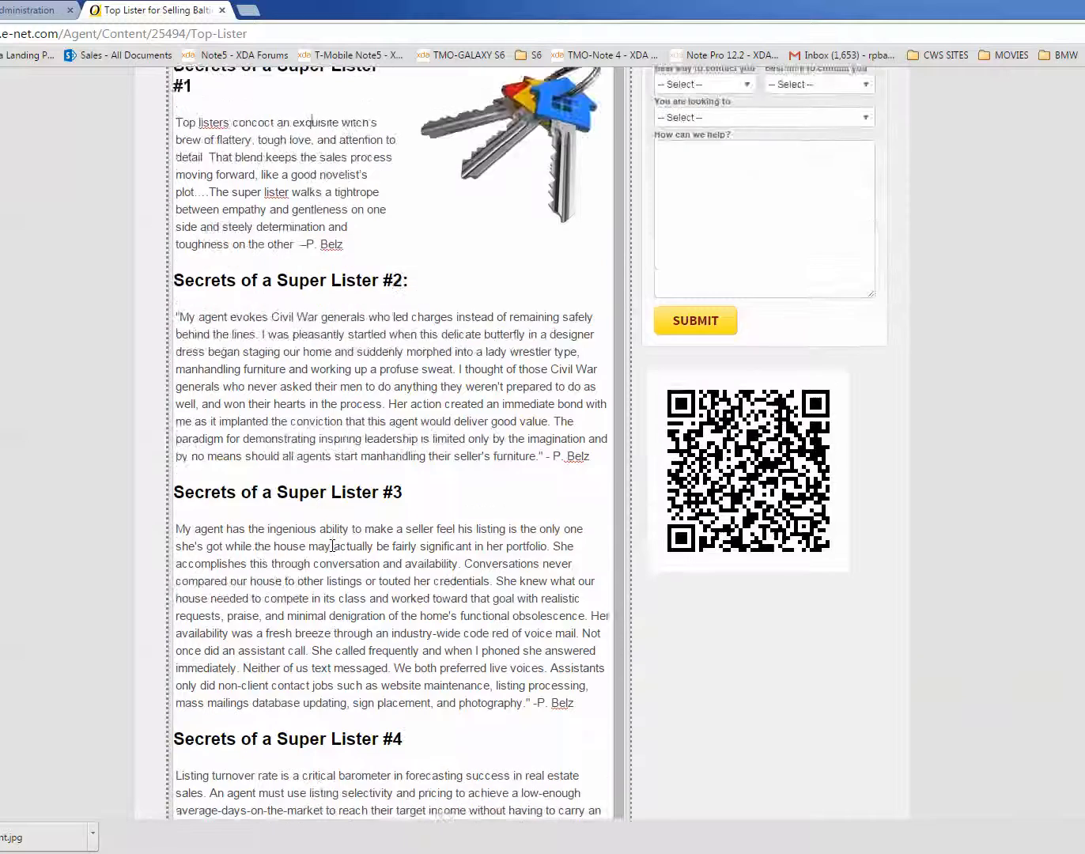
pyautogui.scroll(-4, 332, 546)
pyautogui.scroll(-1, 330, 548)
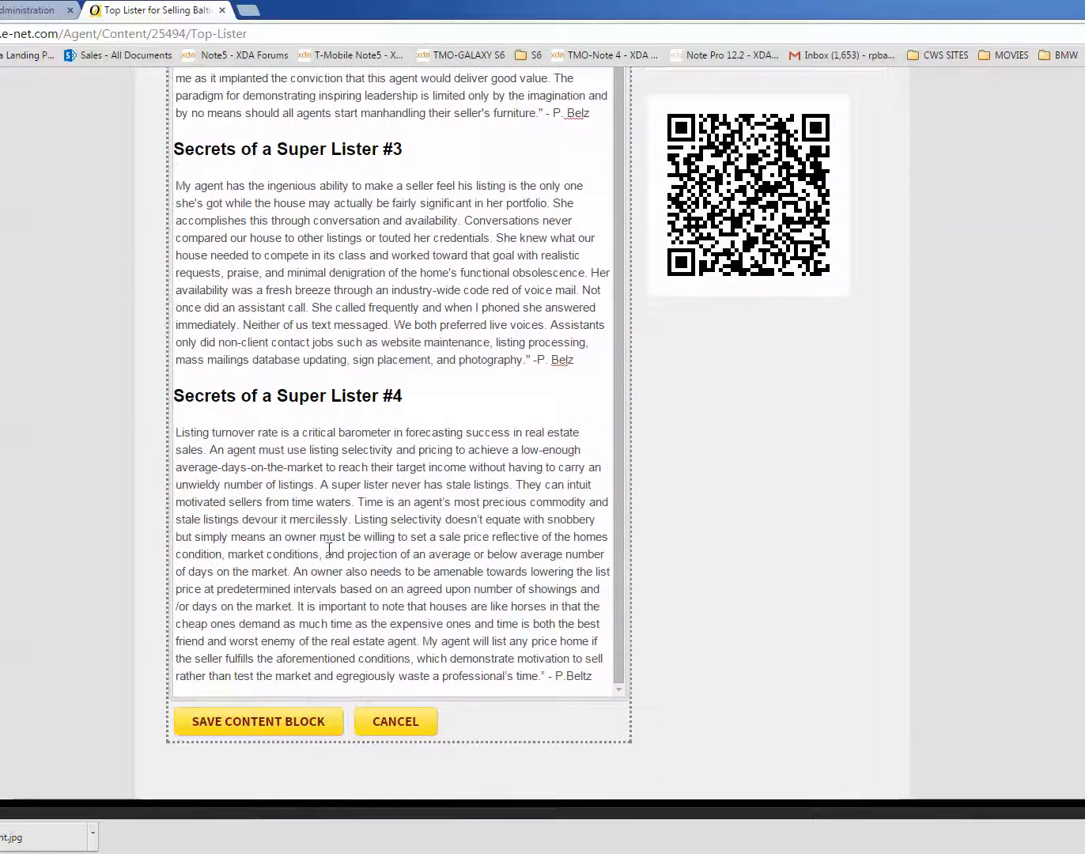
pyautogui.click(259, 726)
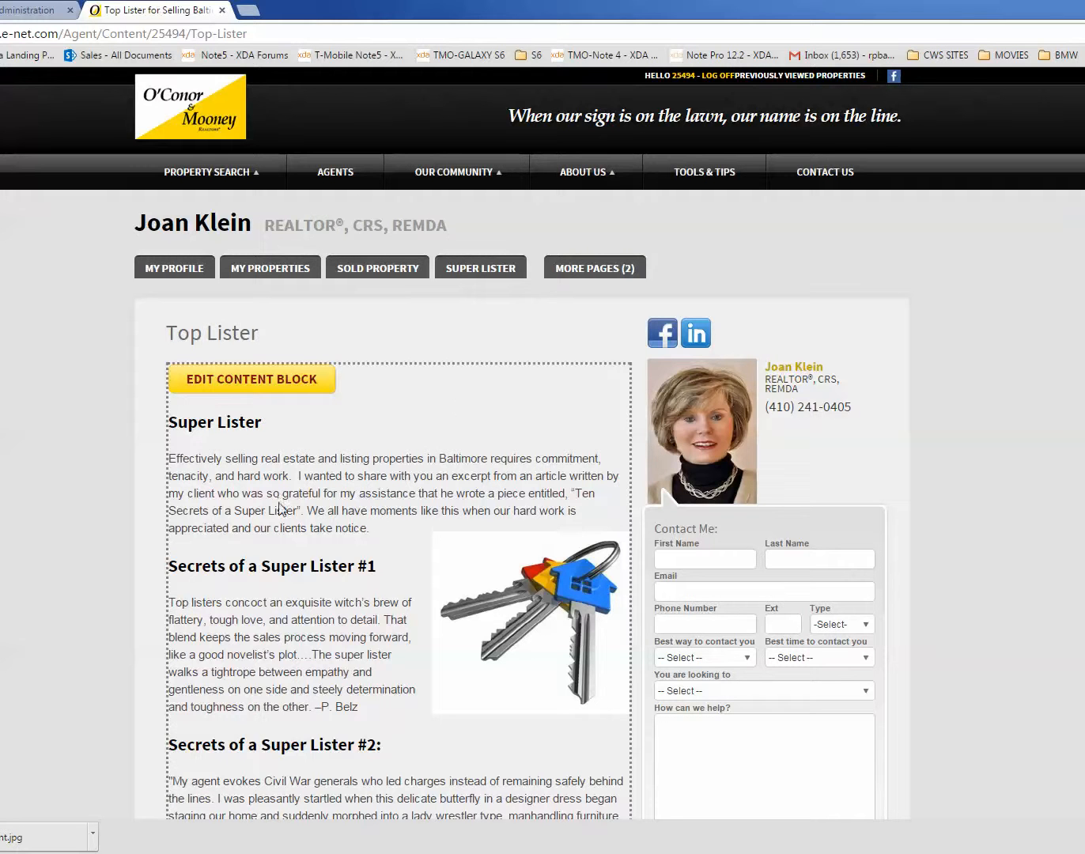
# Step: Return to the site administration, open the Top Lister page for editing and save the page
pyautogui.moveTo(580, 265)
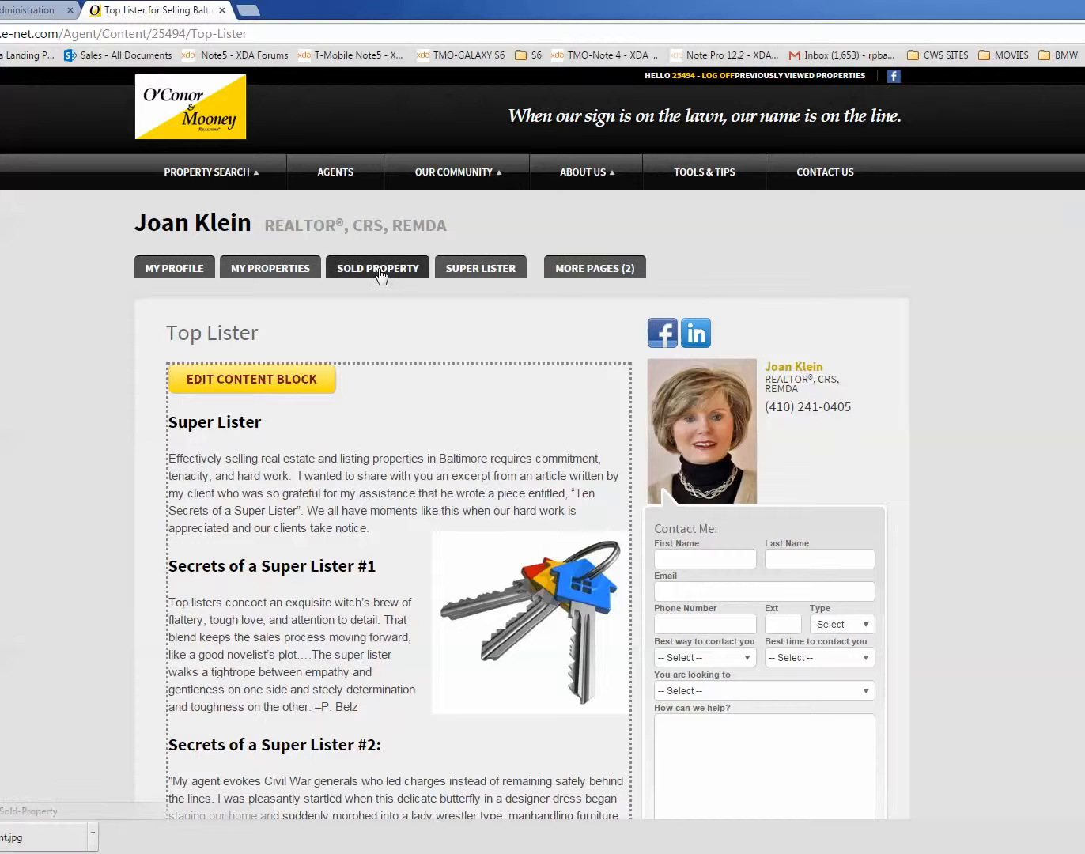
pyautogui.hotkey('ctrl', 'shift', 'Tab')
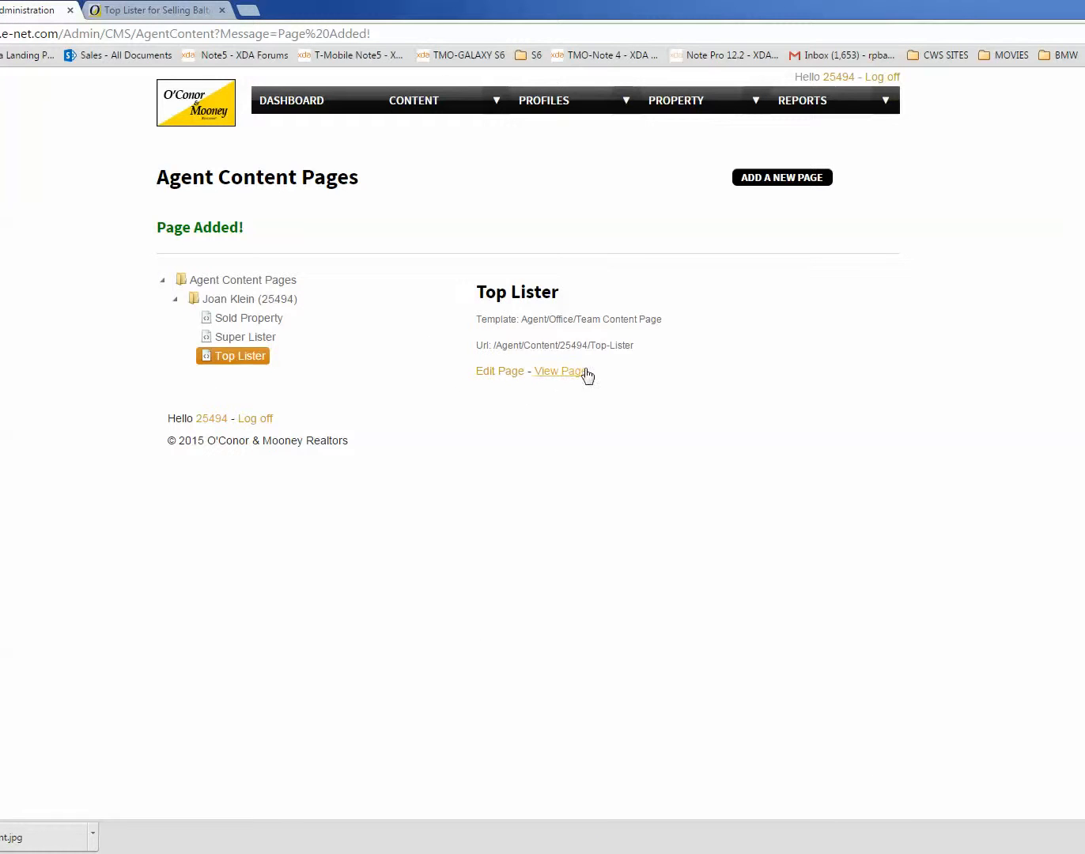
pyautogui.click(498, 370)
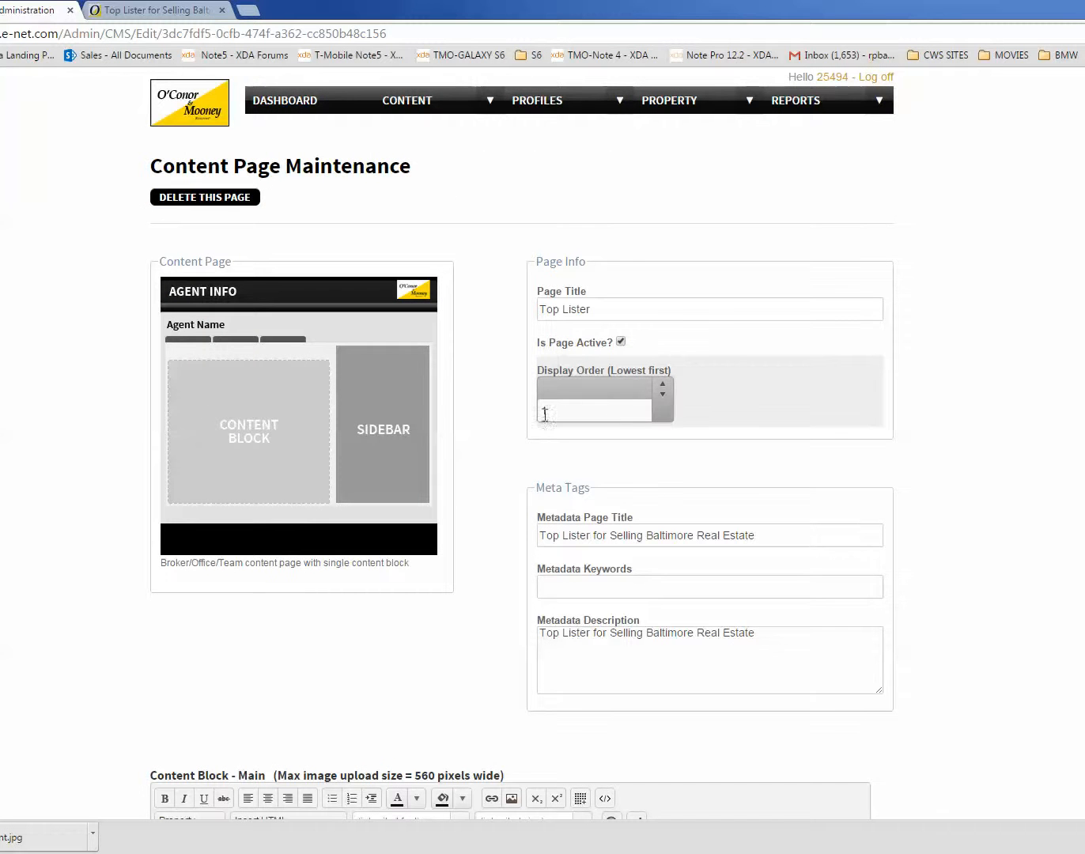
pyautogui.scroll(-5, 902, 499)
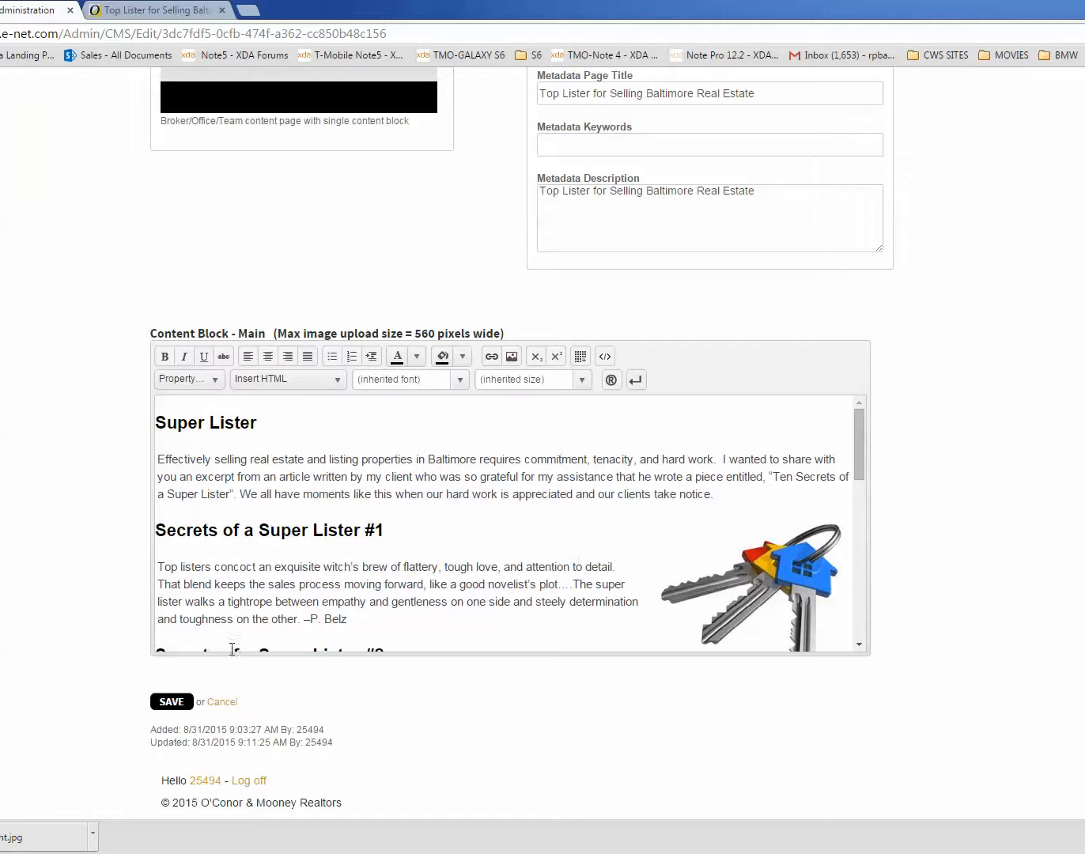
pyautogui.click(171, 701)
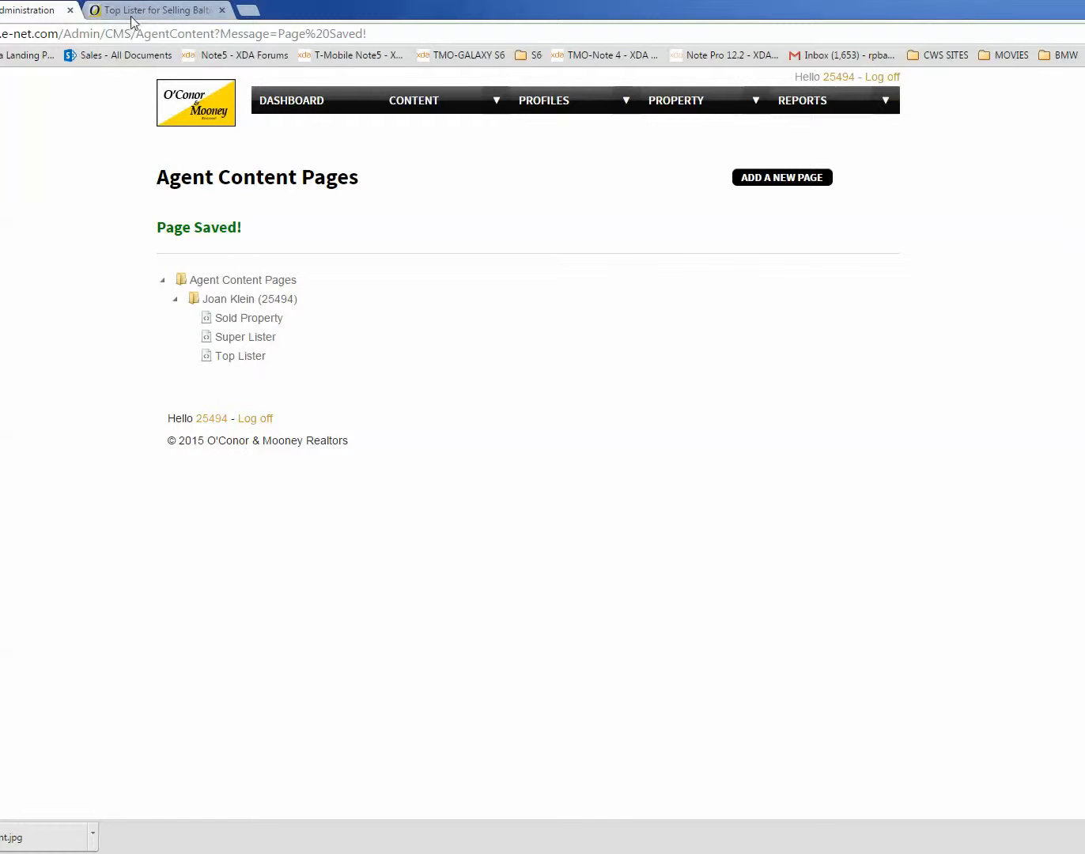
# Step: View the published Top Lister page, reload it and look over its page navigation, headings and text wrap around the keys image
pyautogui.click(230, 362)
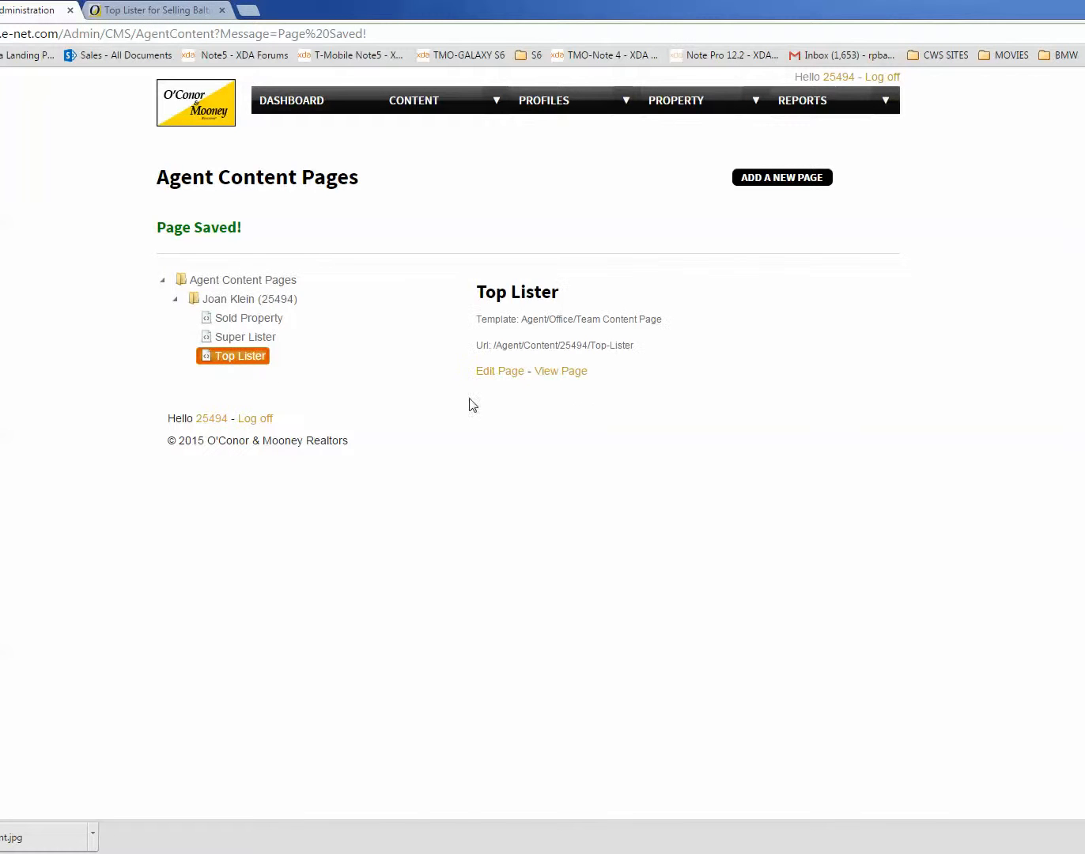
pyautogui.click(565, 372)
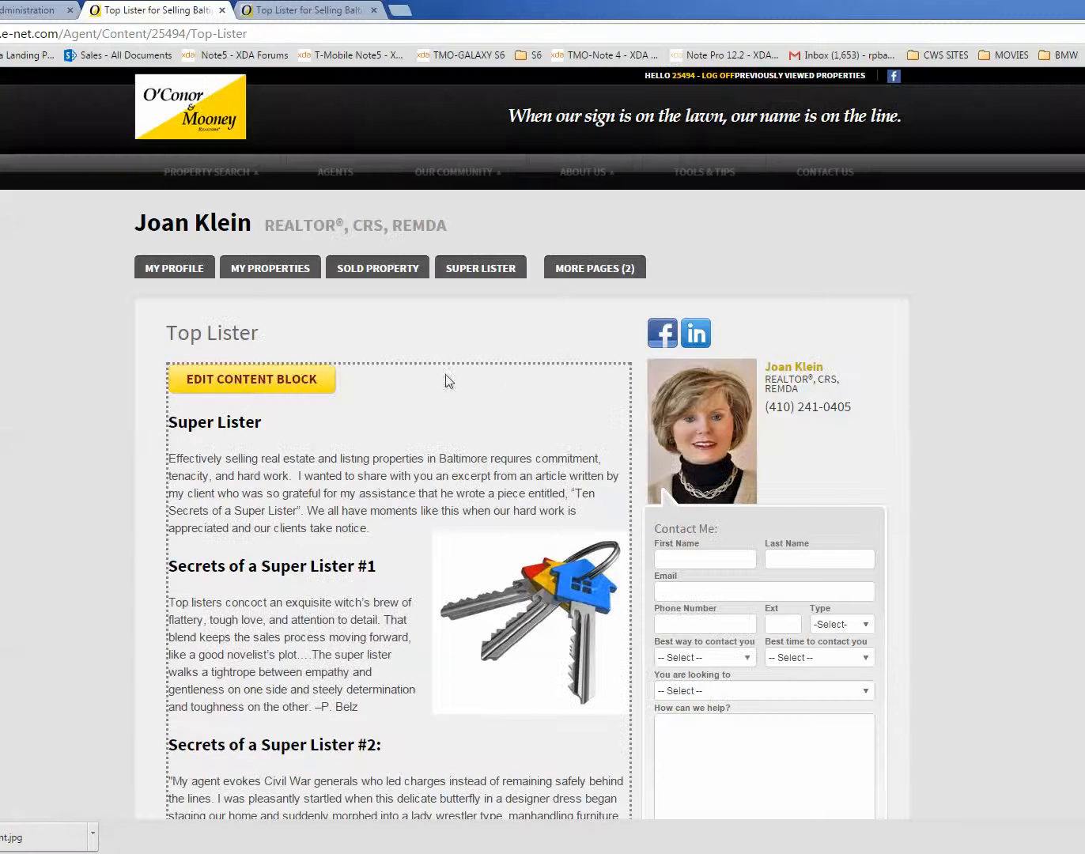
pyautogui.rightClick(431, 325)
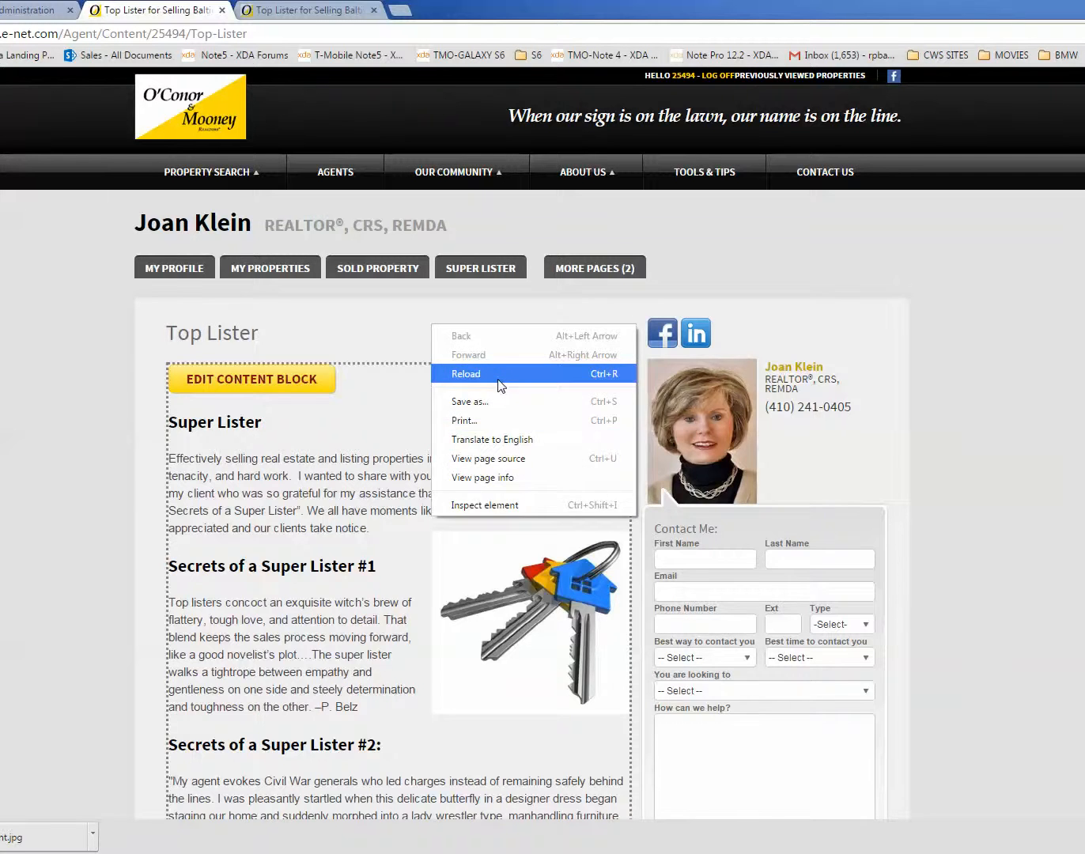
pyautogui.click(498, 374)
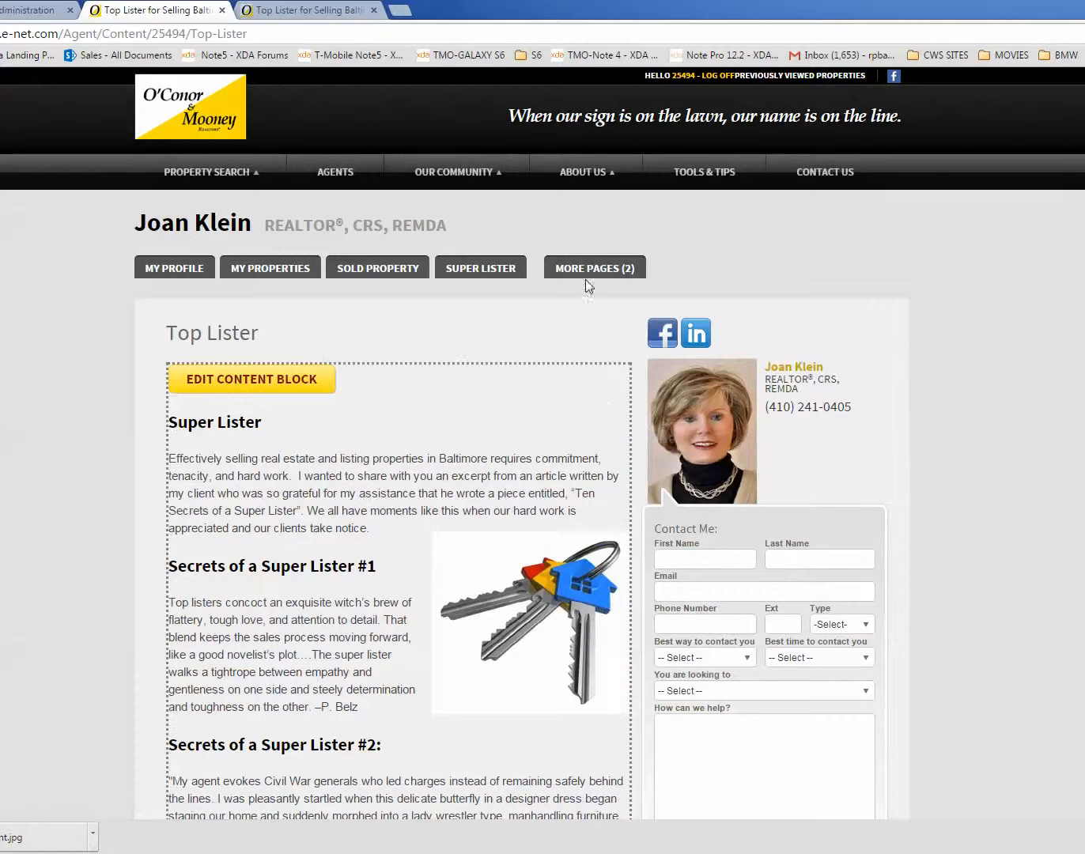
pyautogui.click(577, 290)
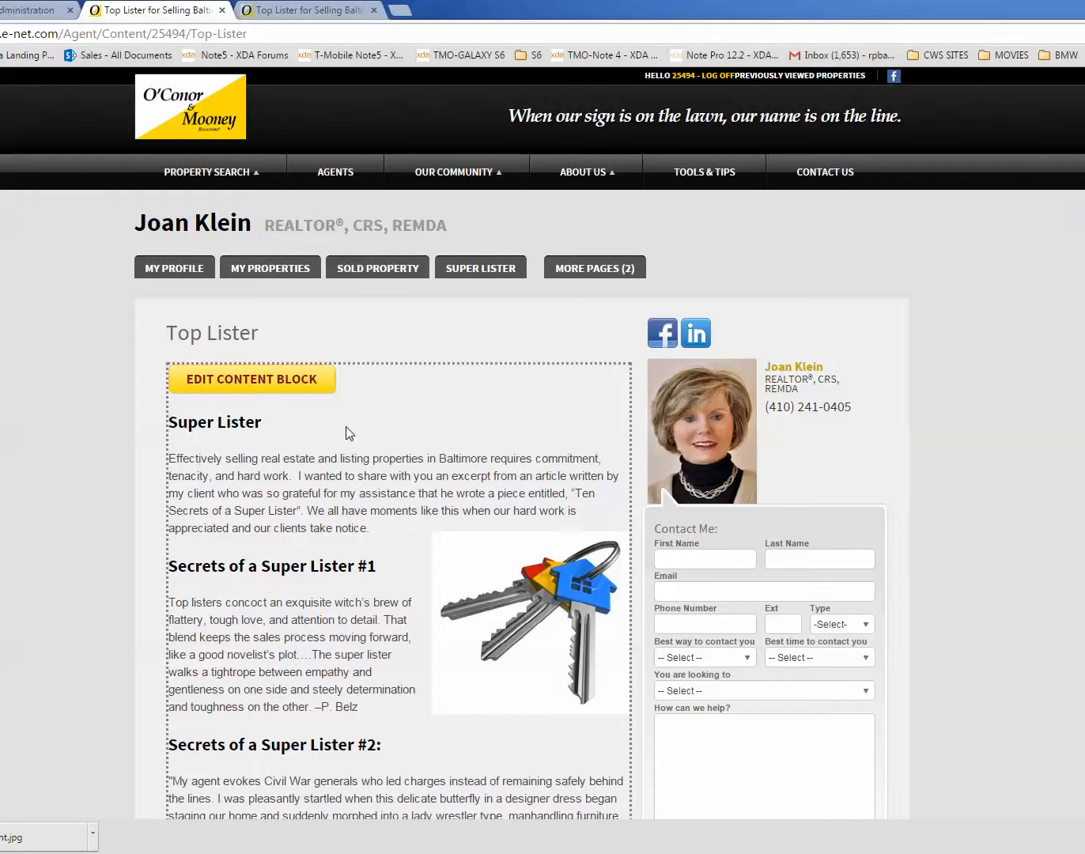
pyautogui.scroll(-12, 347, 433)
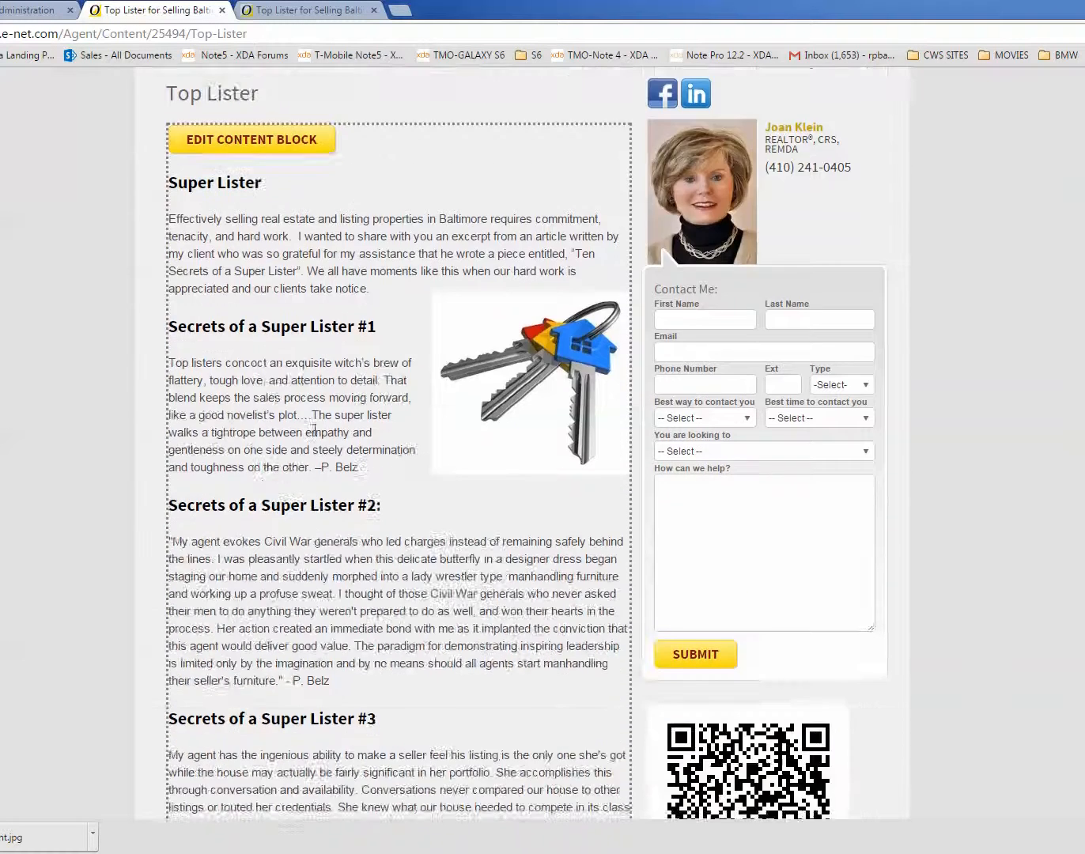
pyautogui.scroll(12, 304, 427)
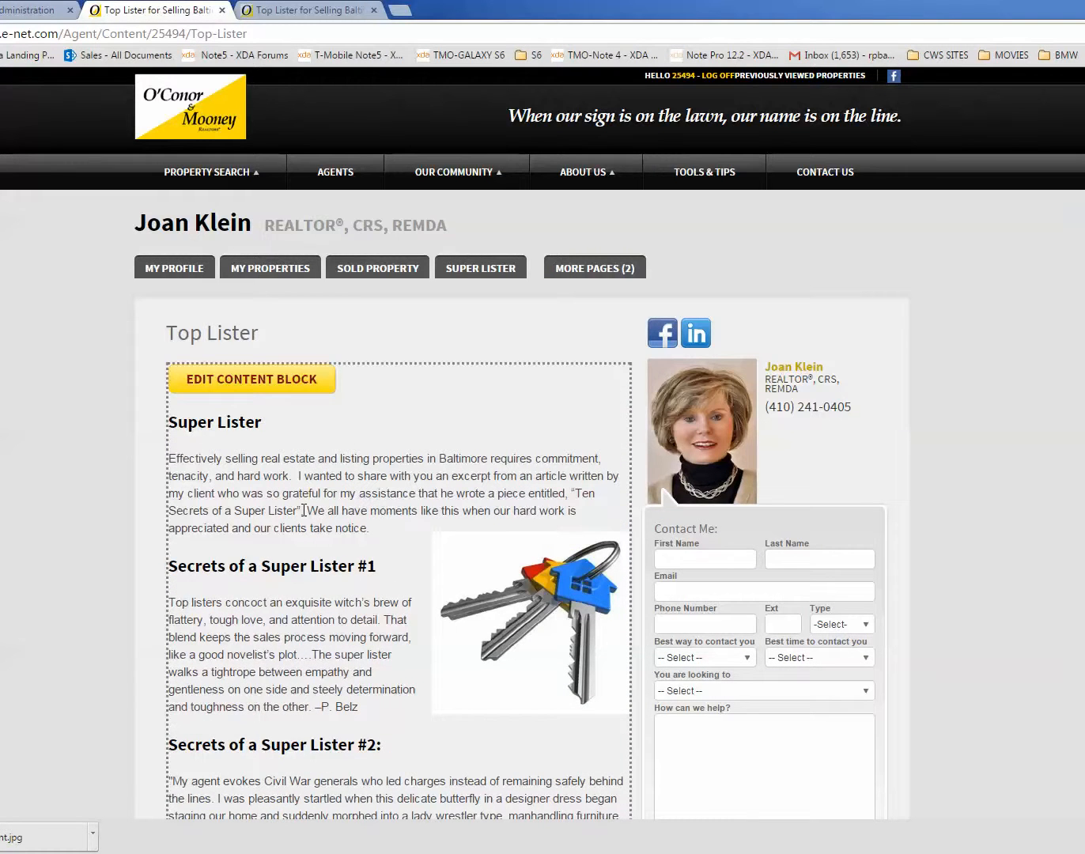
pyautogui.scroll(-3, 306, 509)
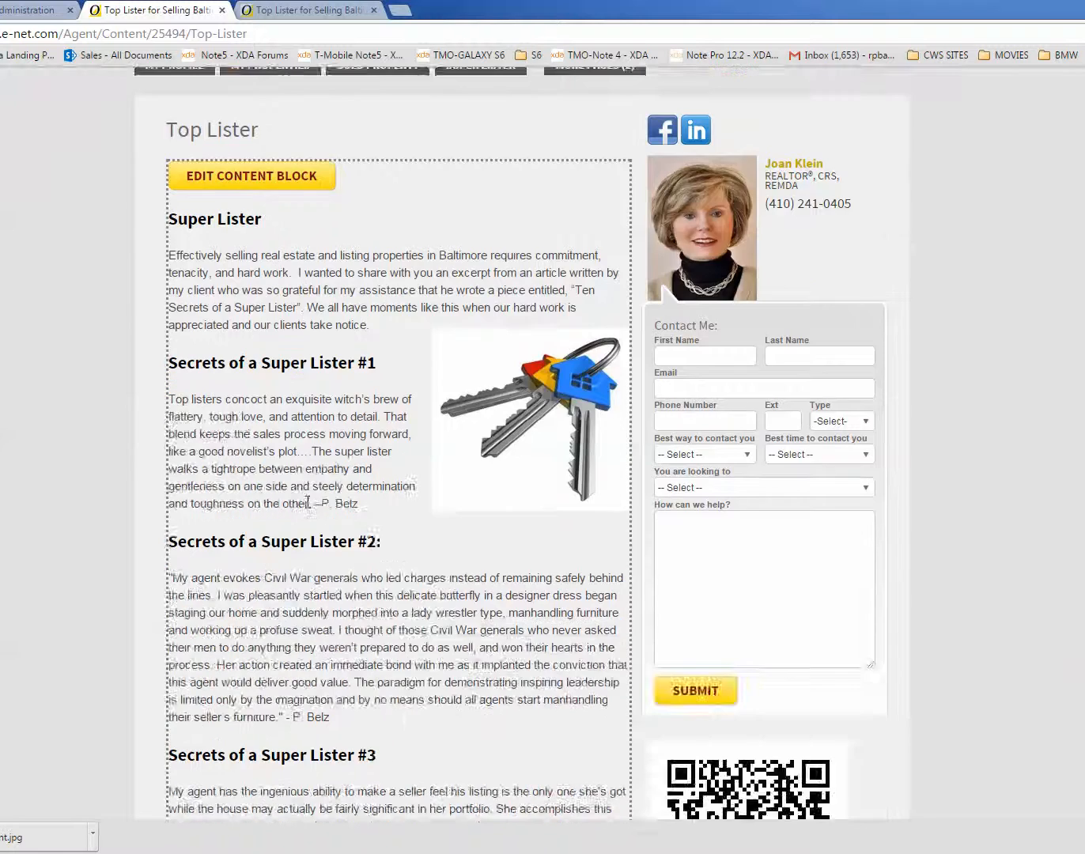
pyautogui.scroll(3, 307, 506)
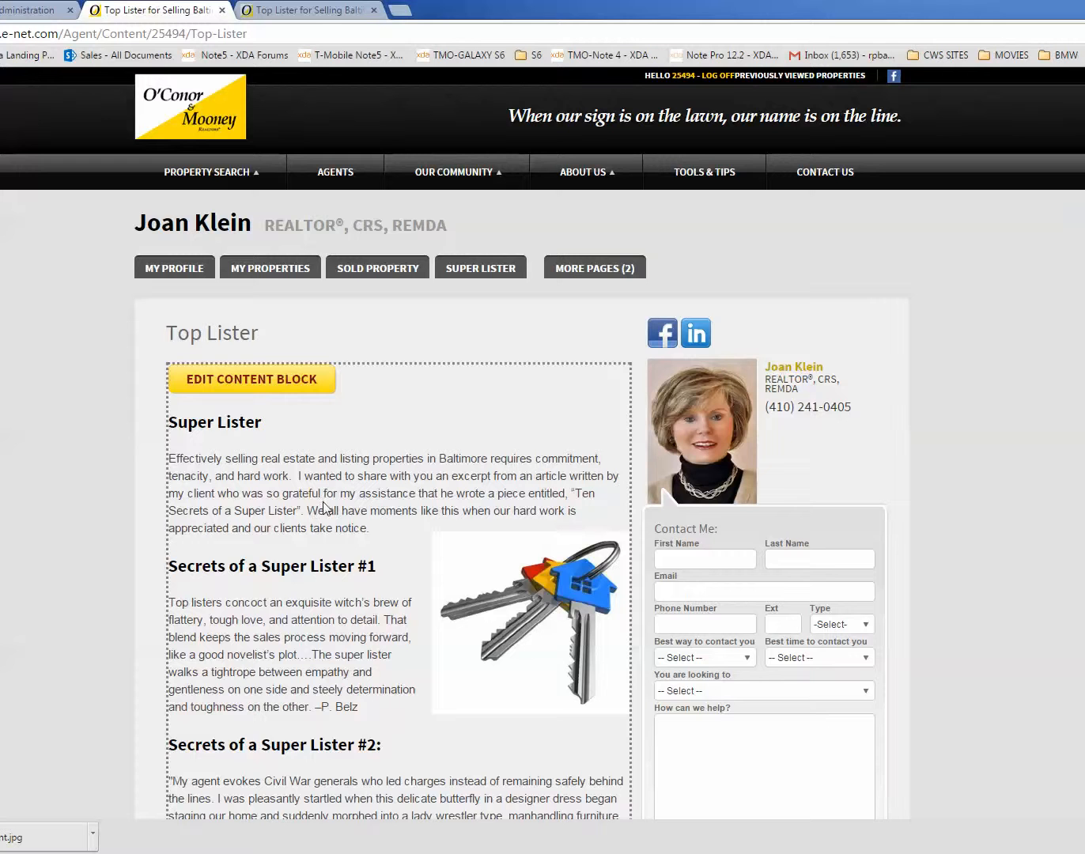
pyautogui.scroll(-2, 346, 491)
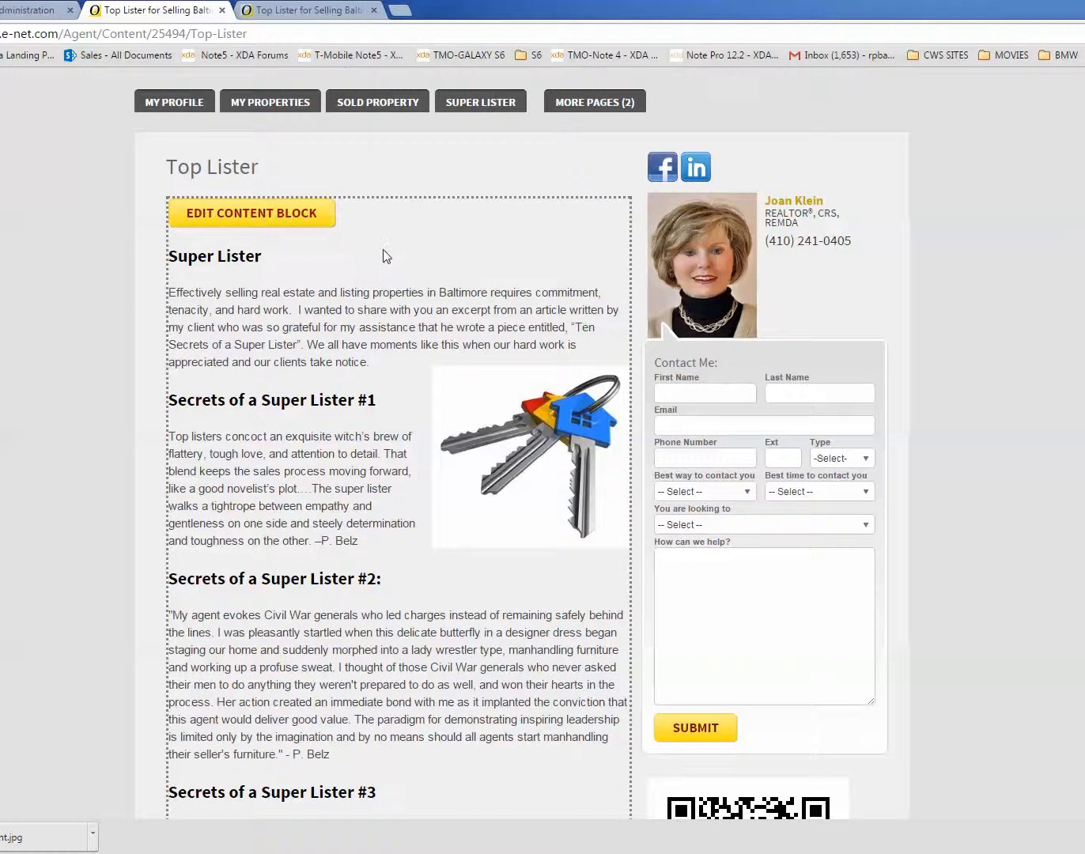
pyautogui.scroll(2, 382, 251)
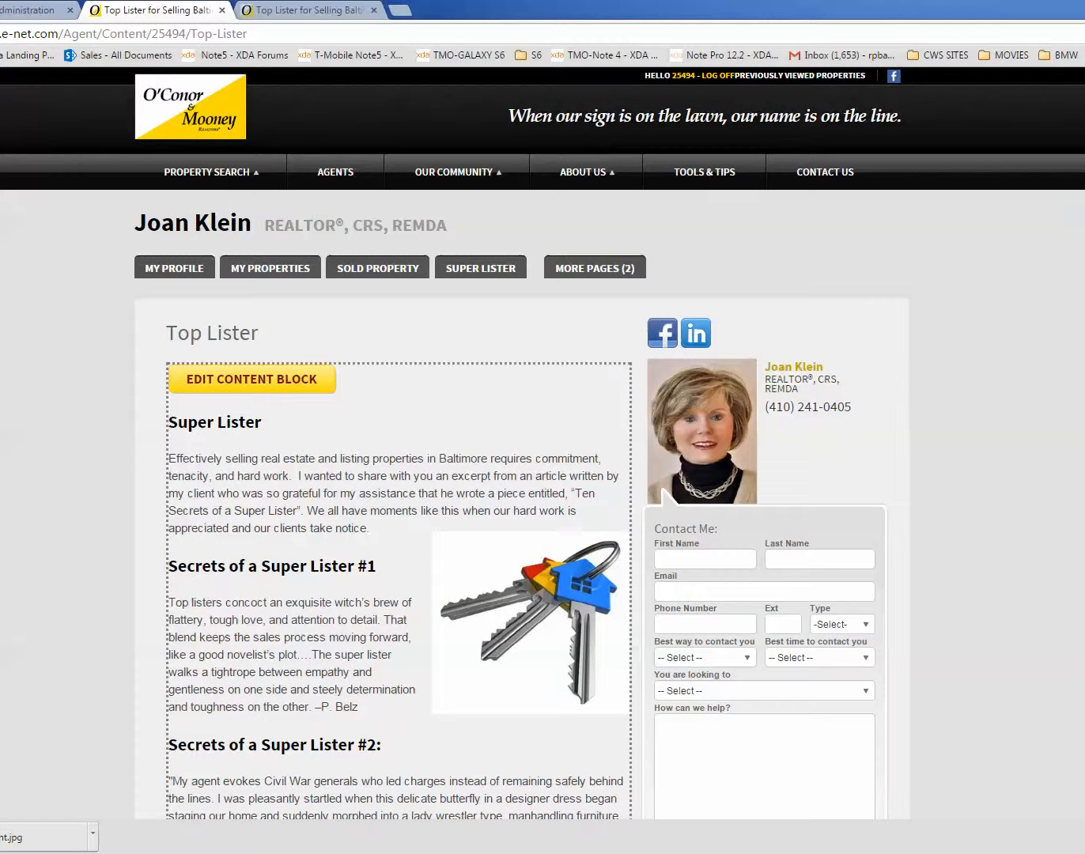
# Step: Reopen the Top Lister page in the site administration editor and review its page info, meta tags and main content block
pyautogui.click(36, 10)
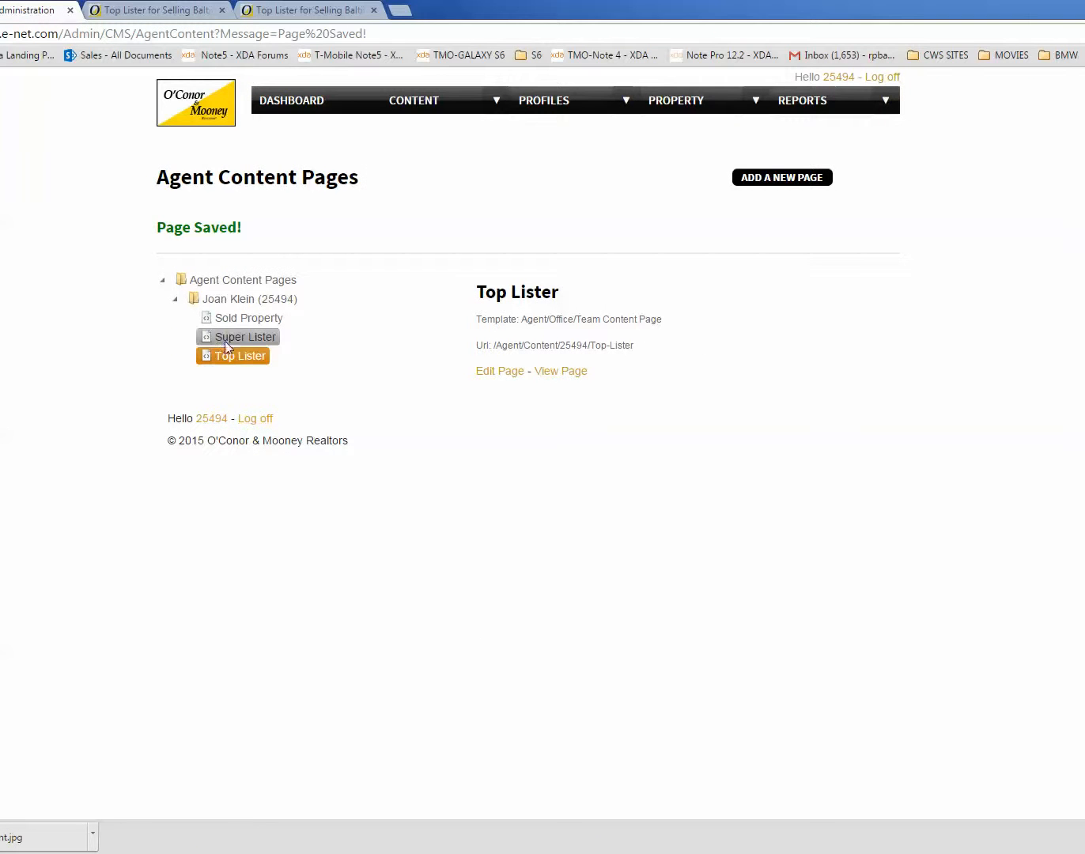
pyautogui.click(492, 377)
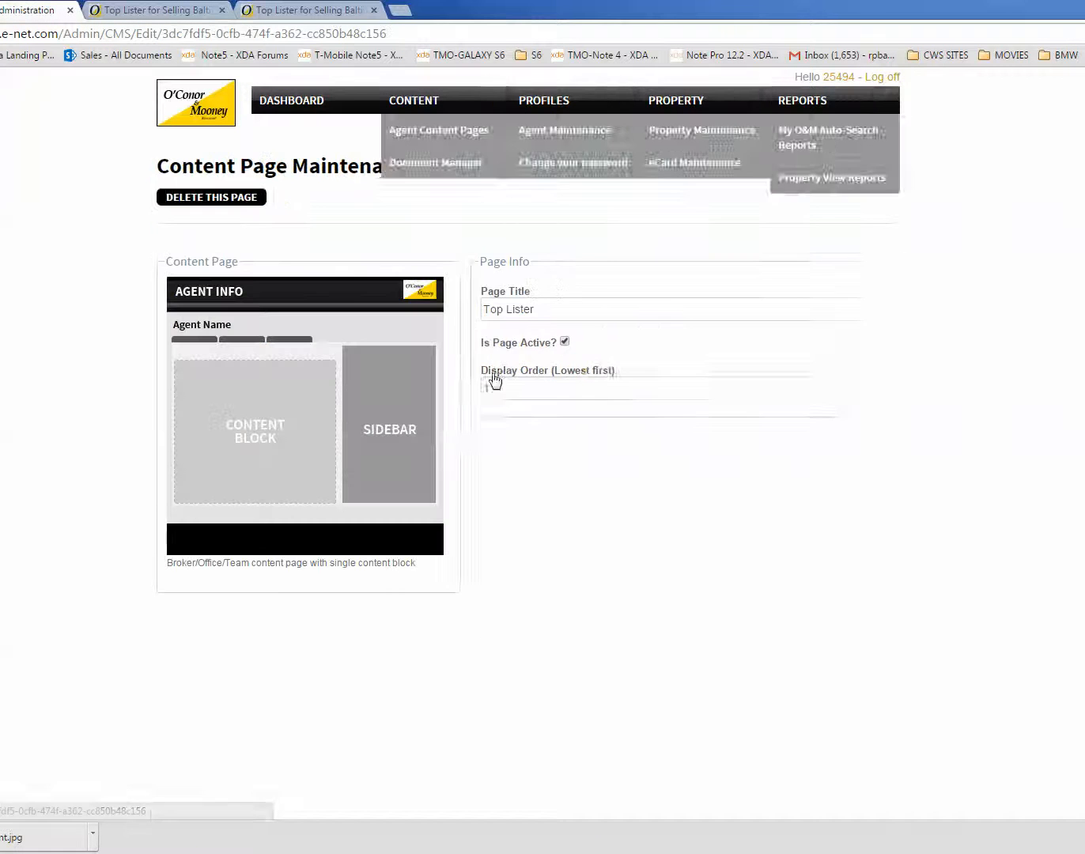
pyautogui.scroll(-3, 473, 634)
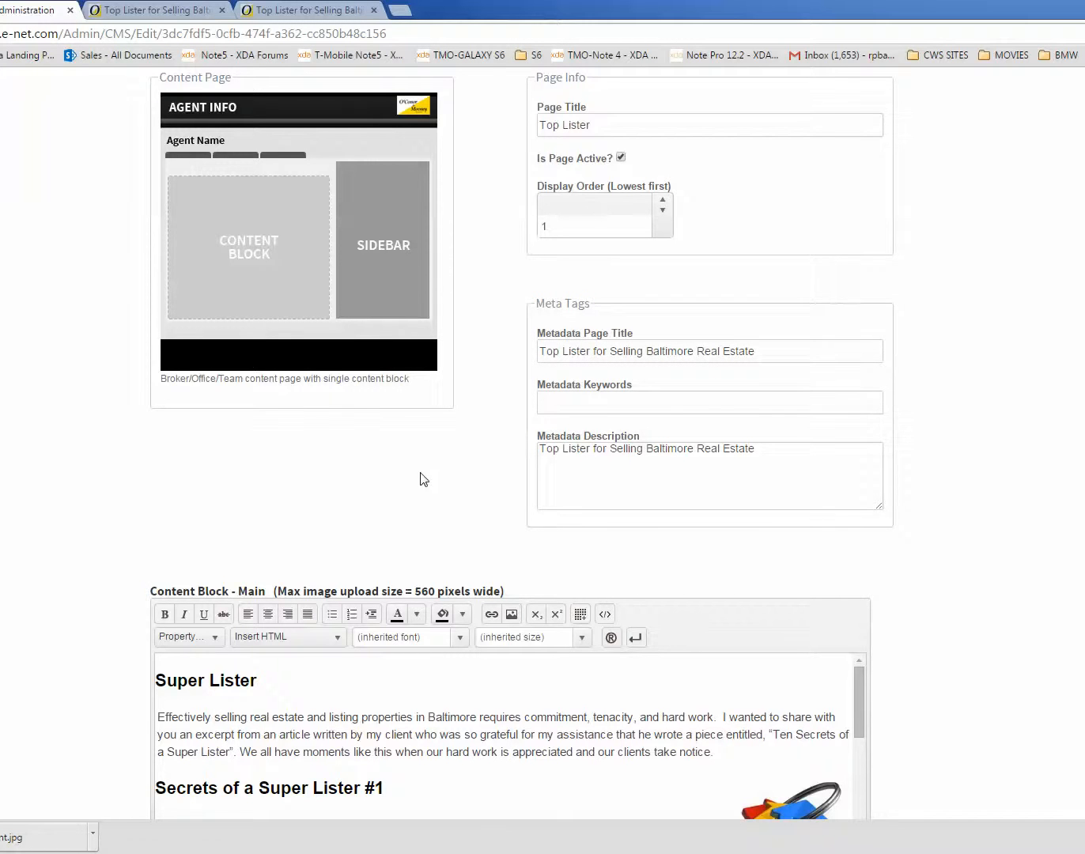
pyautogui.scroll(-2, 352, 468)
pyautogui.scroll(-2, 345, 458)
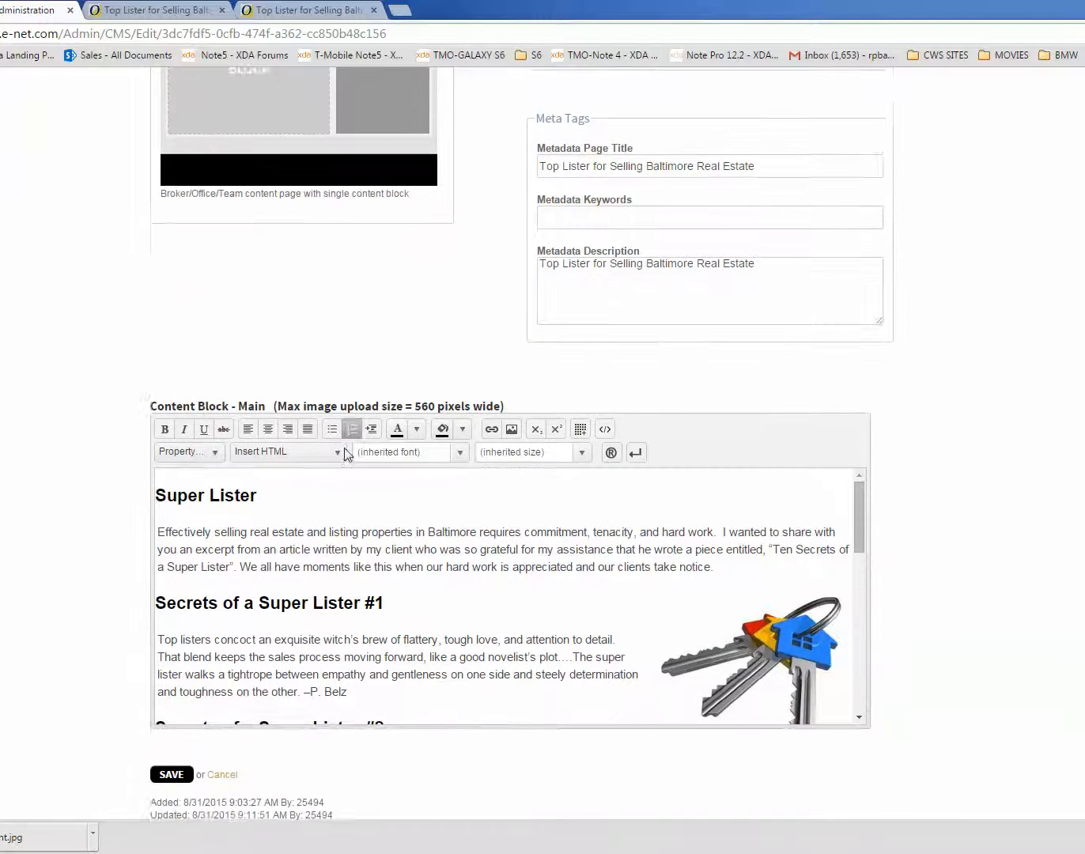
pyautogui.scroll(-3, 345, 447)
pyautogui.scroll(-1, 898, 668)
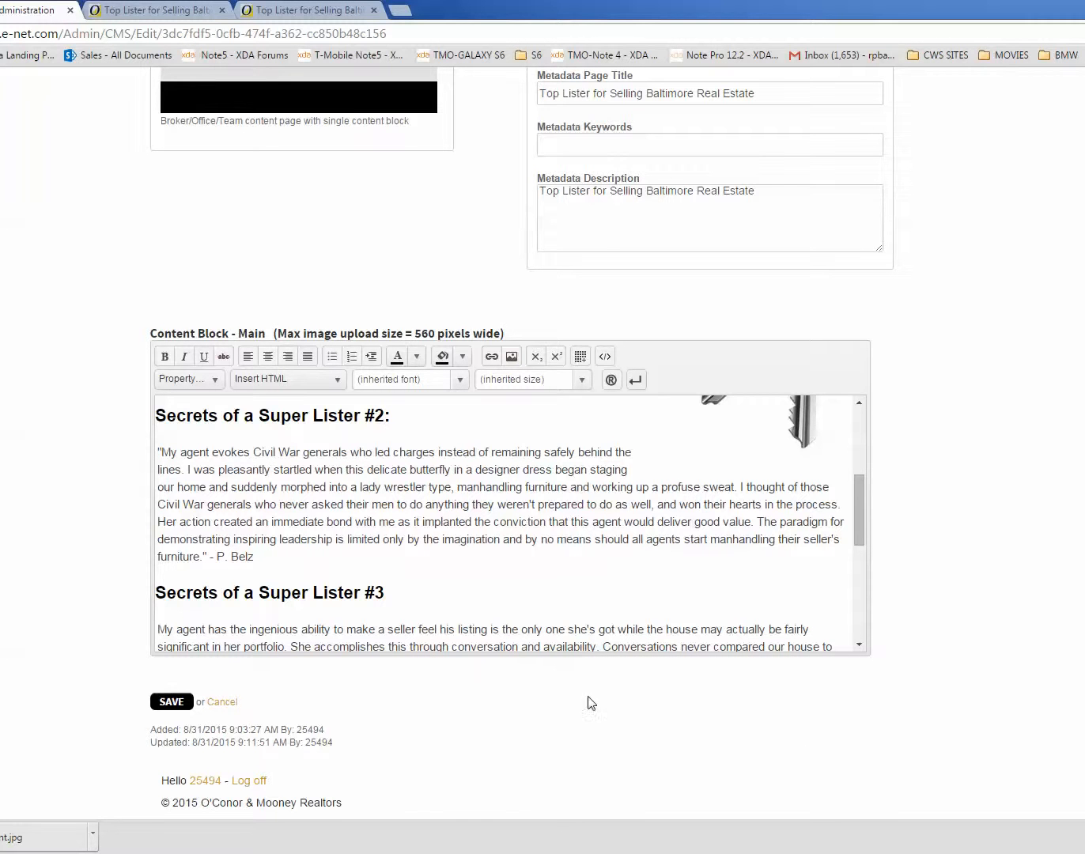
pyautogui.moveTo(864, 524); pyautogui.dragTo(861, 446)
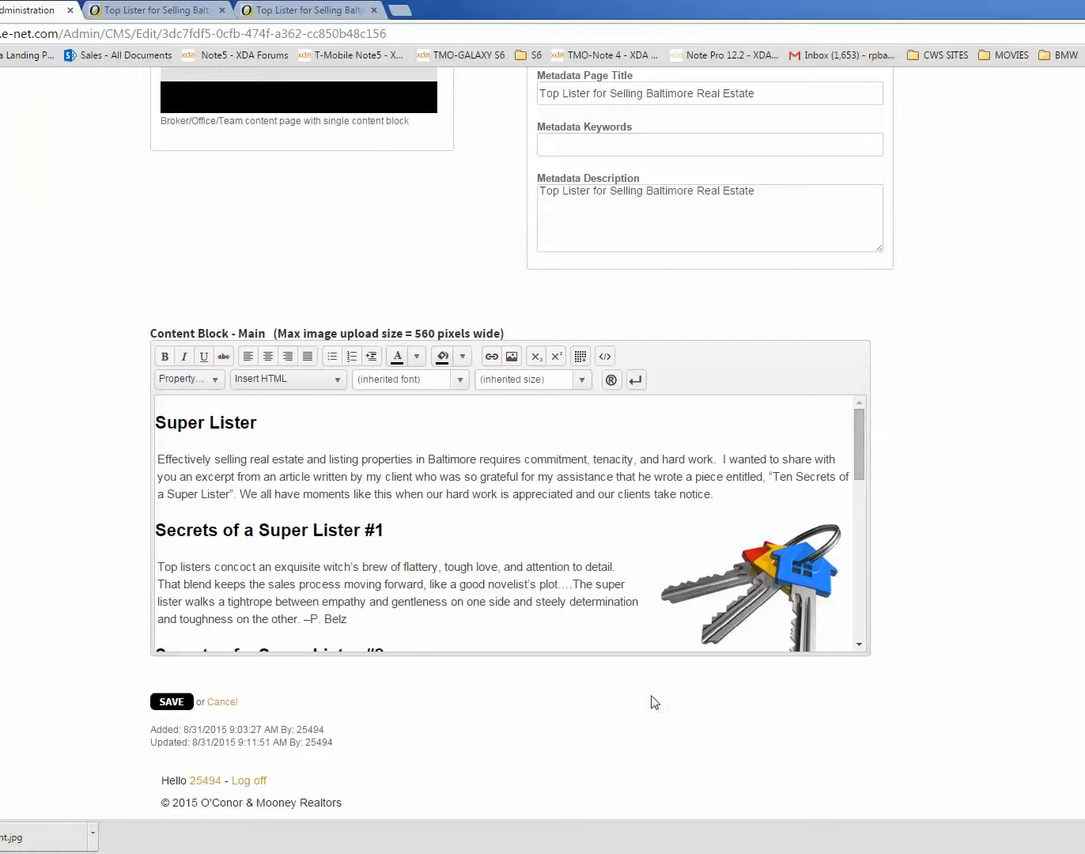